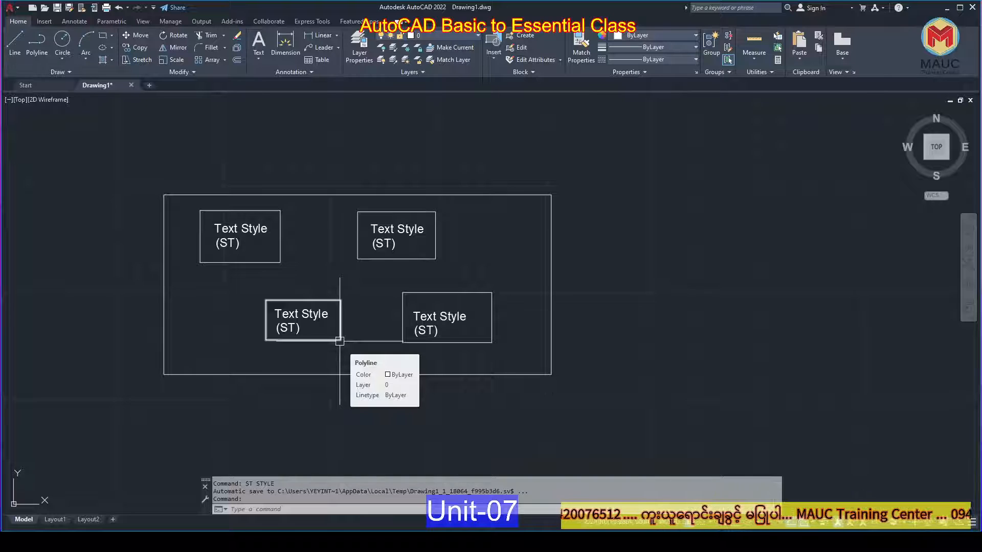
# Copy the upper-right "Text Style" label from inside the large rectangle to the empty area to the right of it
pyautogui.click(410, 228)
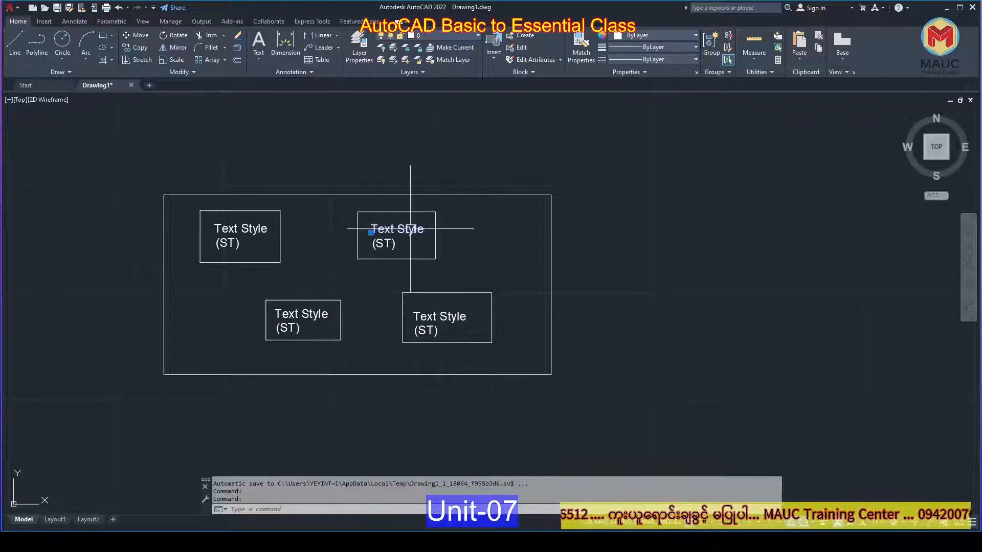
pyautogui.write('ခသ')
pyautogui.press('Return')
pyautogui.hotkey('ctrl', 'shift', 'm')
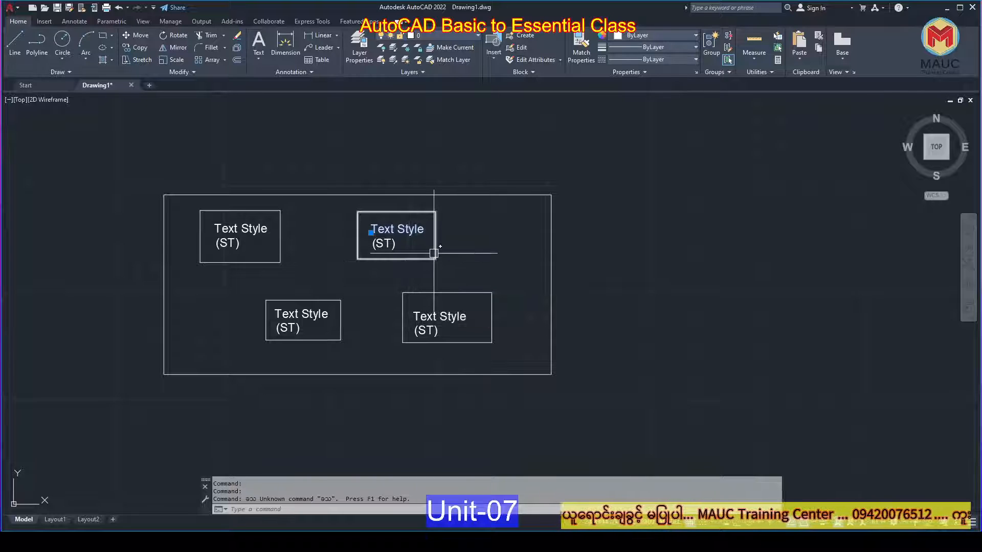
pyautogui.write('co')
pyautogui.press('Return')
pyautogui.click(409, 258)
pyautogui.click(679, 272)
pyautogui.press('Return')
# Replace the copied label's content with "M Text = Multiline Text" and finish text editing
pyautogui.scroll(6, 677, 252)
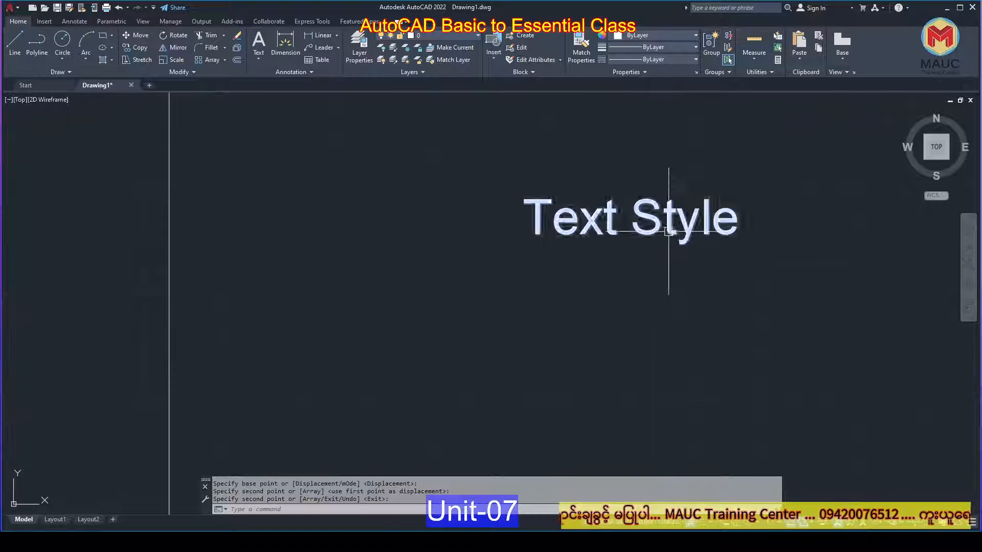
pyautogui.doubleClick(668, 231)
pyautogui.write('M')
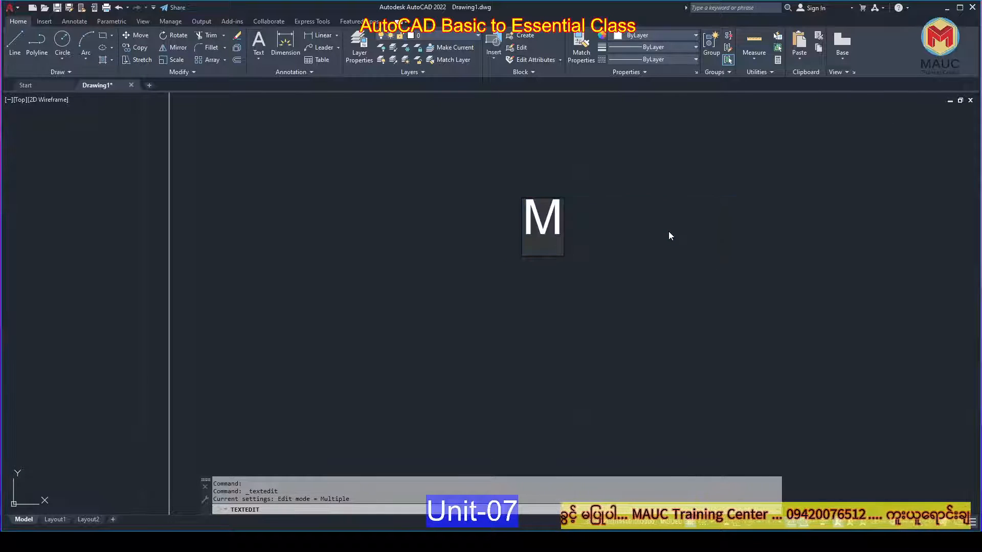
pyautogui.write(' Y')
pyautogui.press('BackSpace')
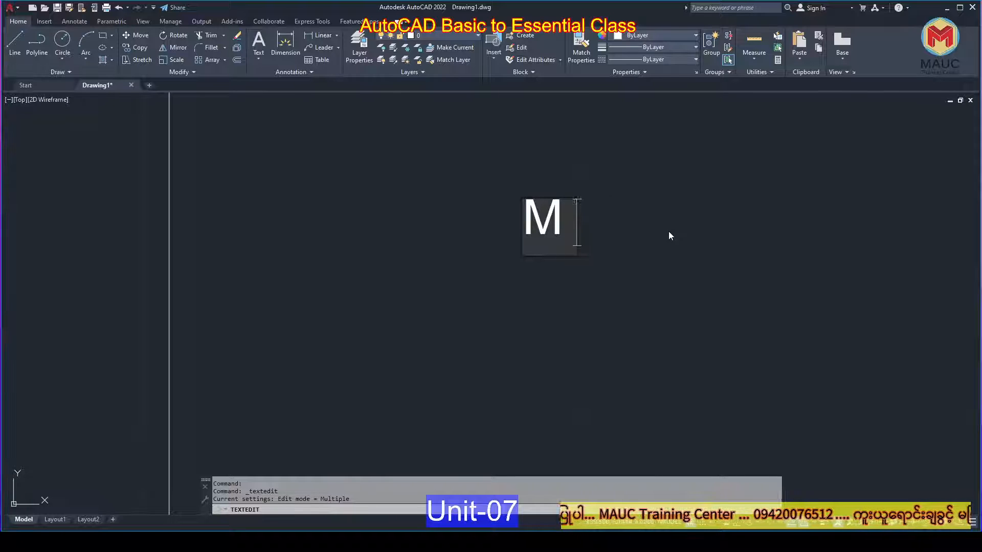
pyautogui.write('Text')
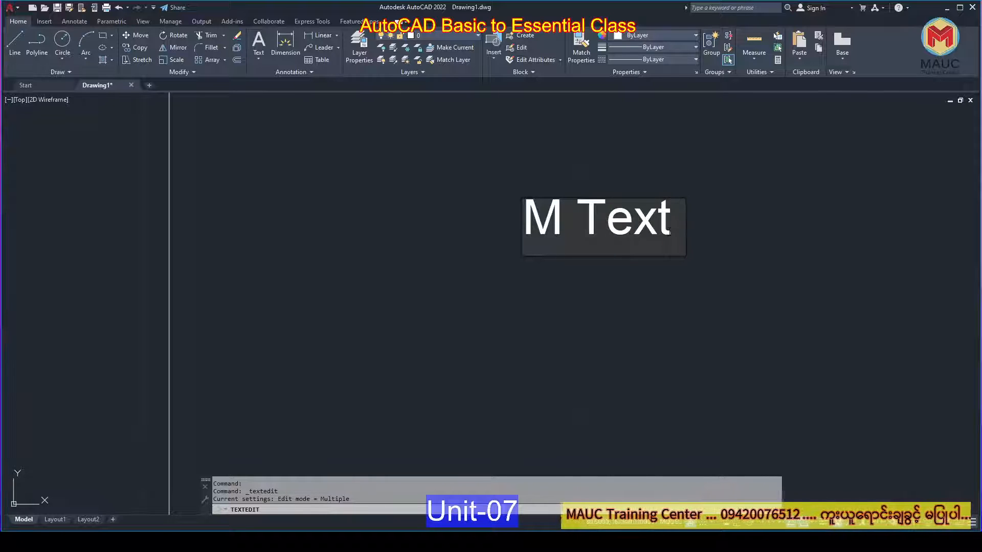
pyautogui.write(' = M')
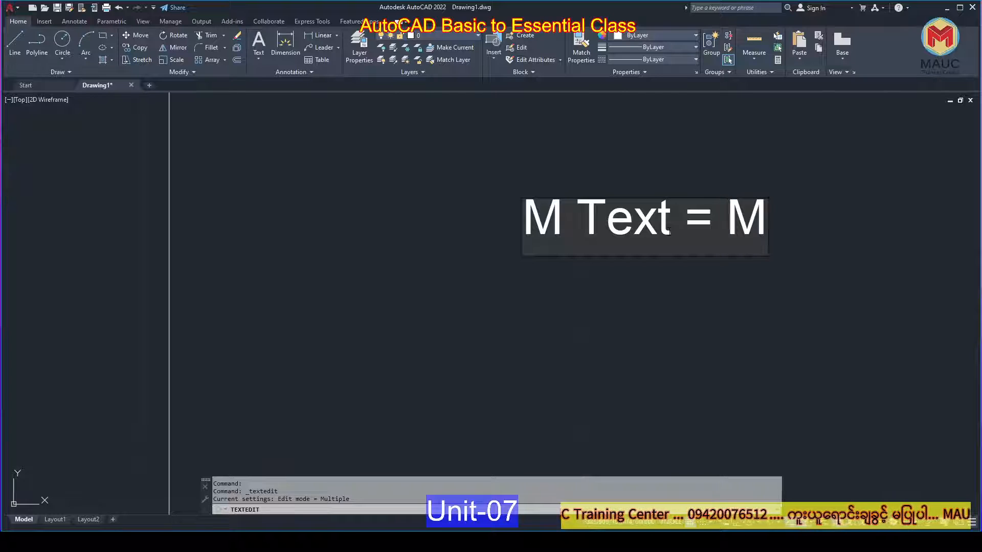
pyautogui.write('ulti')
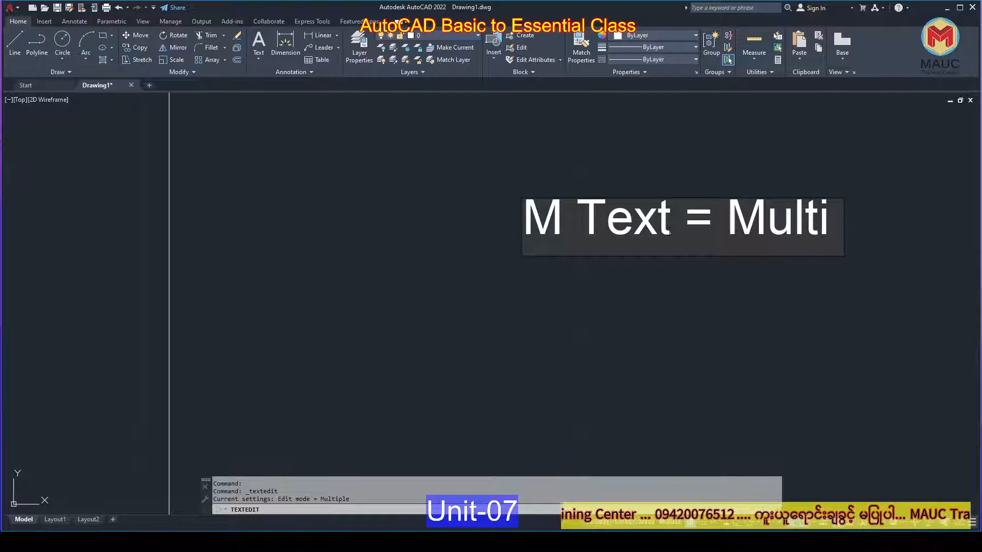
pyautogui.write('line Te')
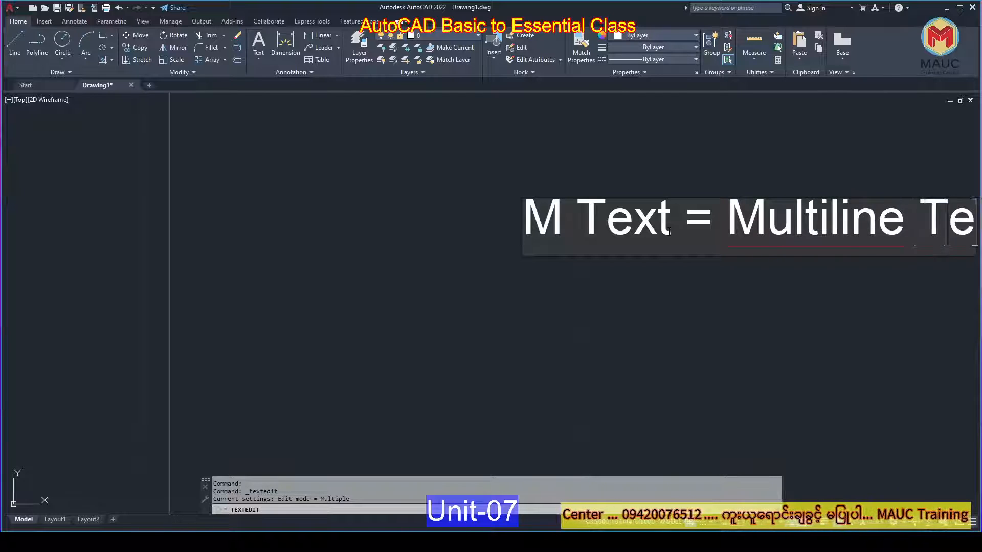
pyautogui.write('xt')
pyautogui.click(672, 246)
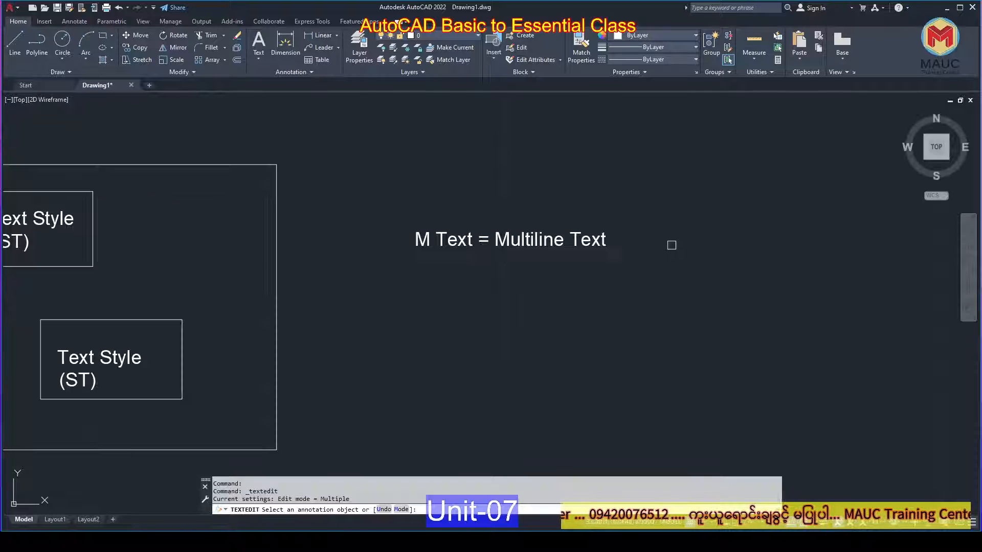
pyautogui.press('Escape')
# Copy the "M Text = Multiline Text" line to a position just below the original
pyautogui.click(629, 212)
pyautogui.click(527, 262)
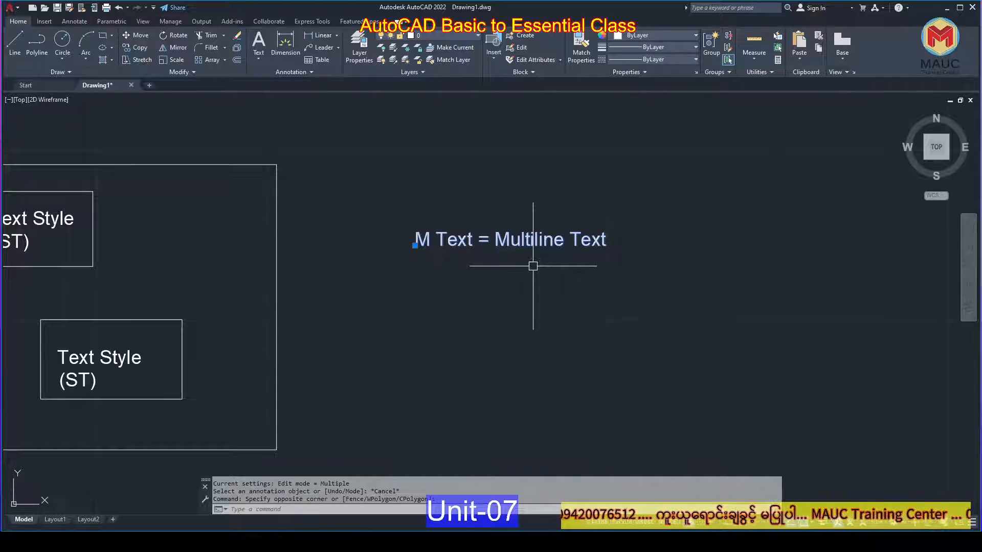
pyautogui.write('co')
pyautogui.press('Return')
pyautogui.click(525, 272)
pyautogui.click(530, 309)
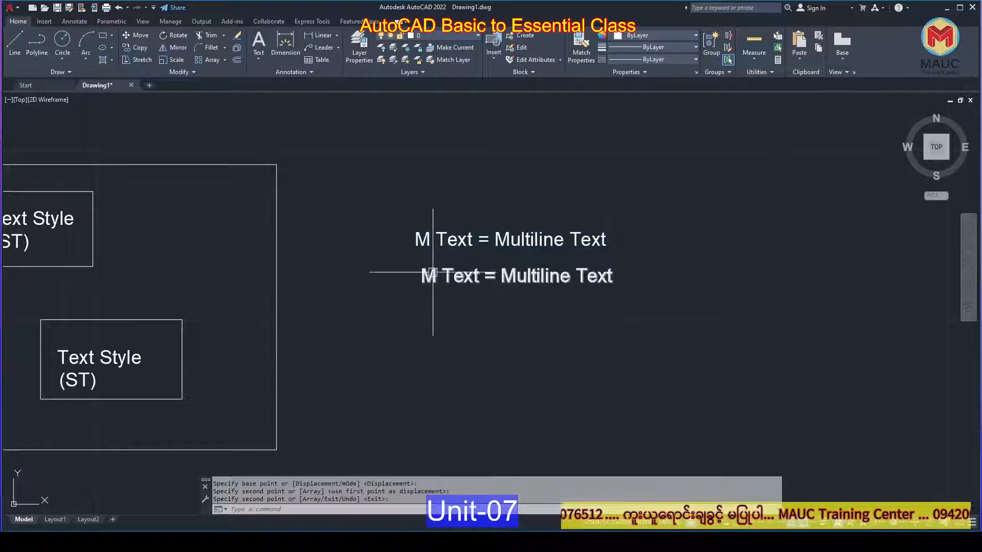
pyautogui.press('Return')
# Change the leading letter of the lower text line to "D"
pyautogui.doubleClick(432, 272)
pyautogui.click(434, 287)
pyautogui.moveTo(434, 286); pyautogui.dragTo(392, 289)
pyautogui.write('D')
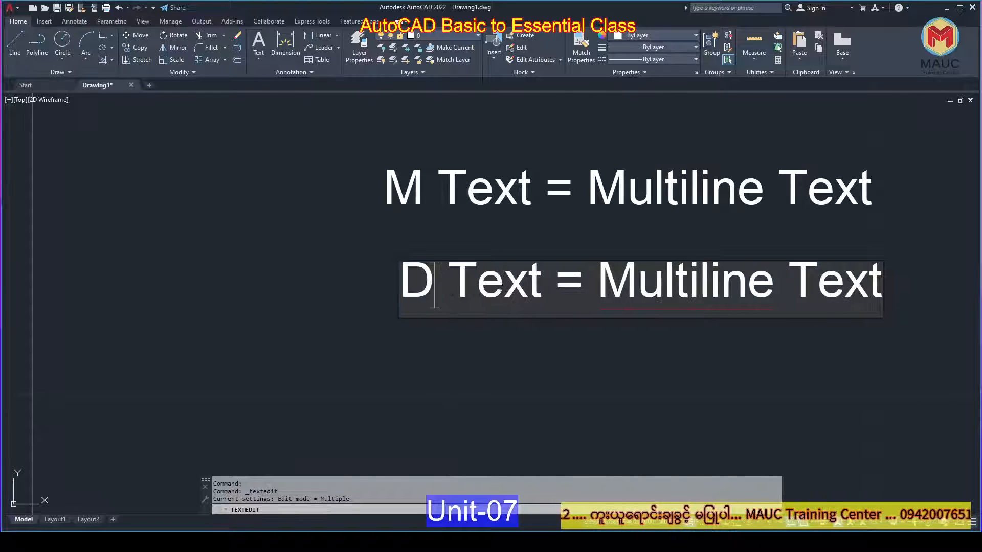
# Replace "Multiline" with "Single line" in the lower text line and finish text editing
pyautogui.scroll(-2, 592, 287)
pyautogui.moveTo(596, 282); pyautogui.dragTo(703, 295)
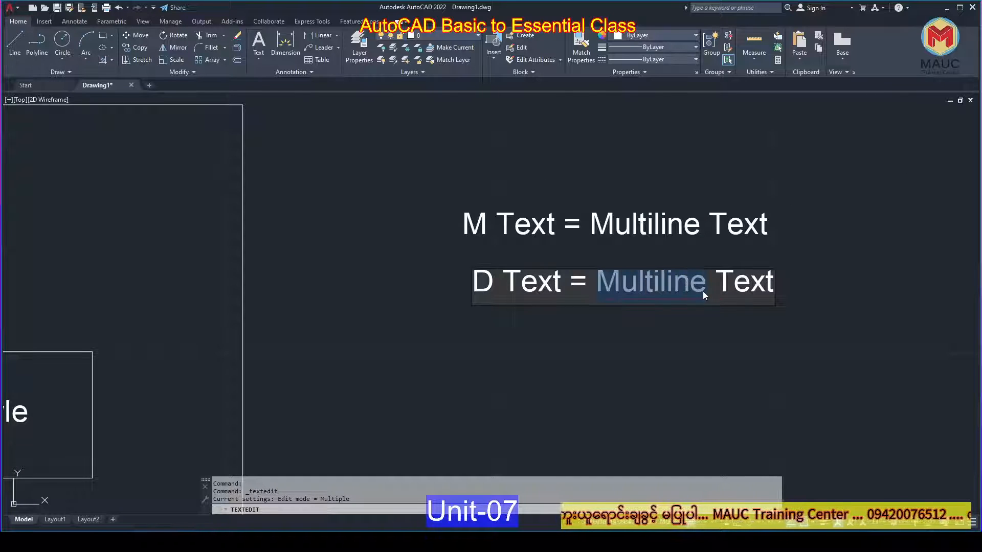
pyautogui.write('Singel')
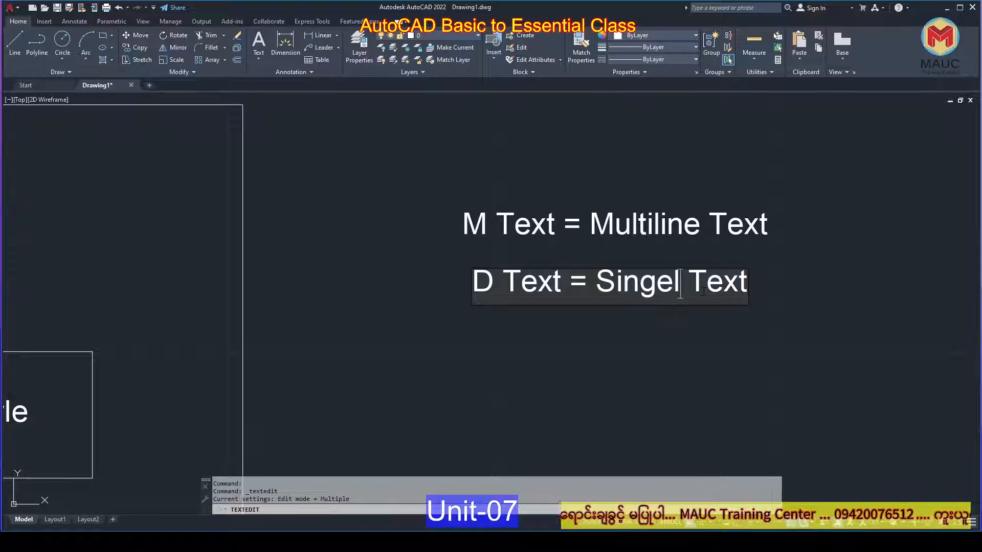
pyautogui.press('BackSpace')
pyautogui.press('BackSpace')
pyautogui.press('BackSpace')
pyautogui.press('BackSpace')
pyautogui.write('ng')
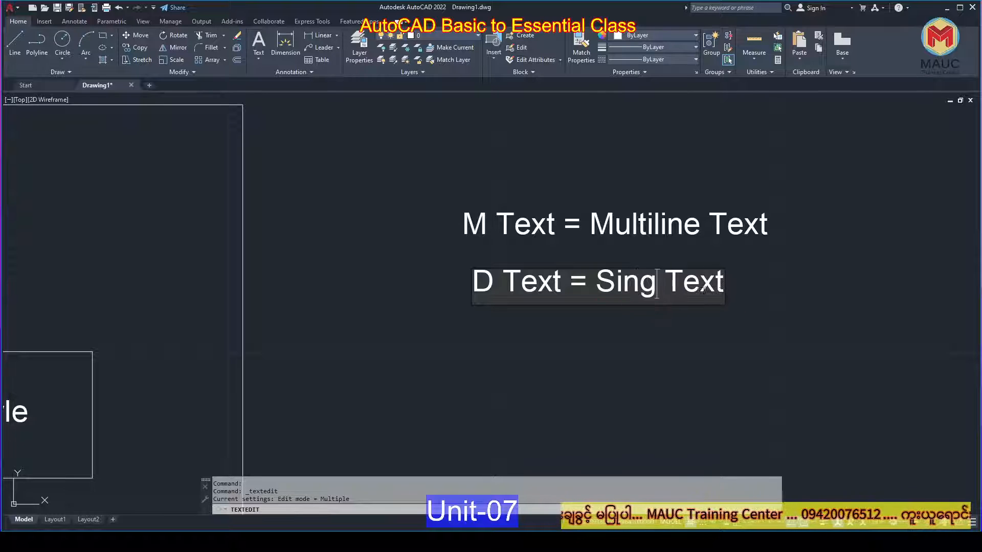
pyautogui.write('le line')
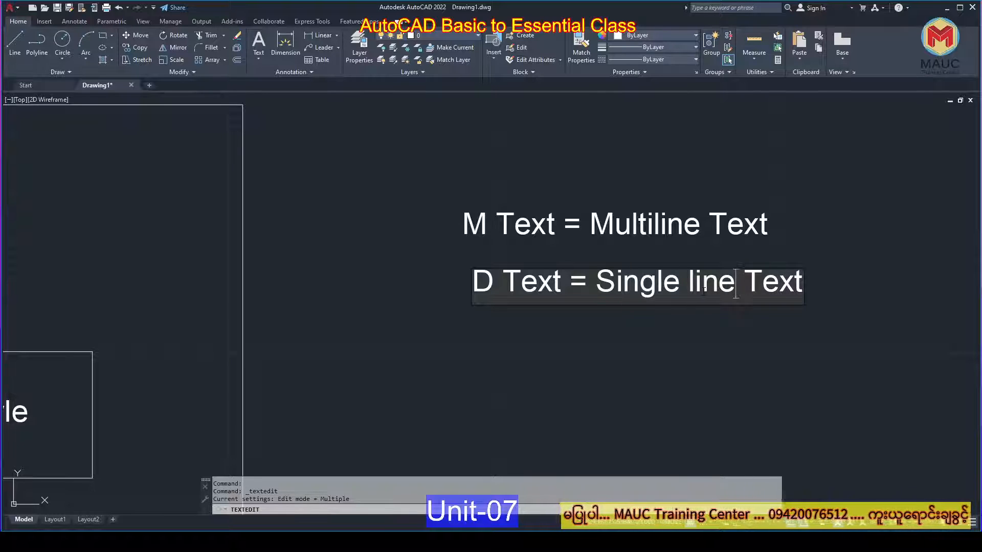
pyautogui.click(728, 333)
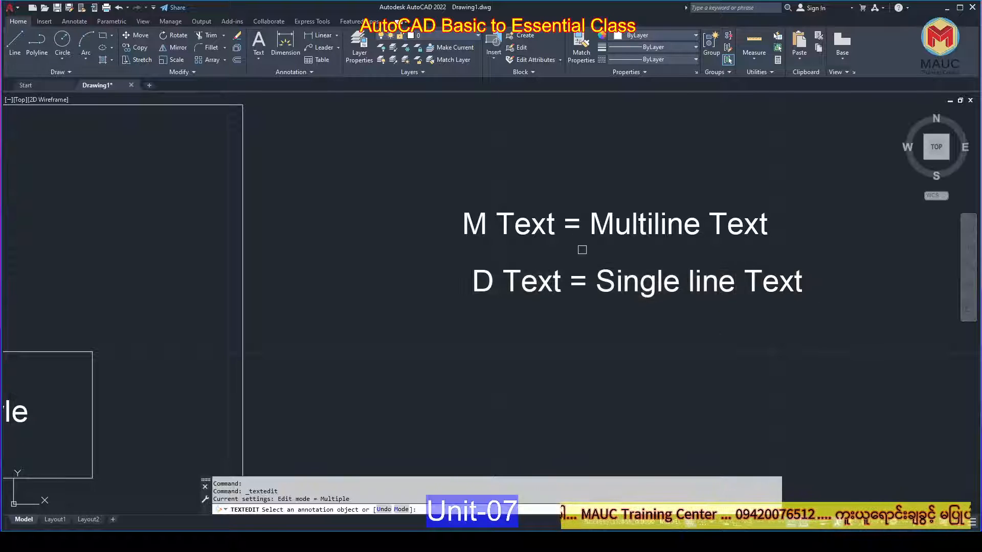
pyautogui.press('Escape')
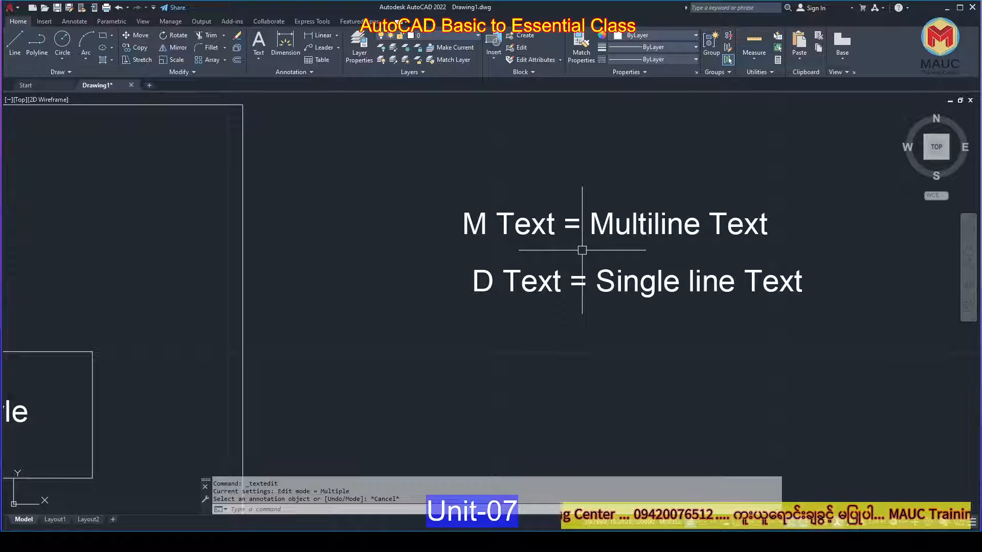
# Set Style A as the current text style and close the text style settings
pyautogui.write('st')
pyautogui.press('Return')
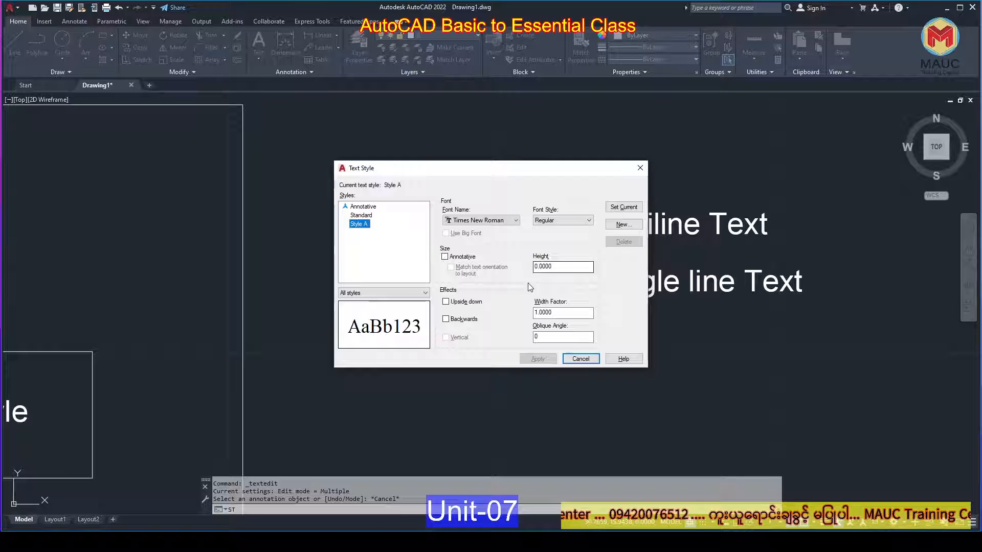
pyautogui.click(358, 223)
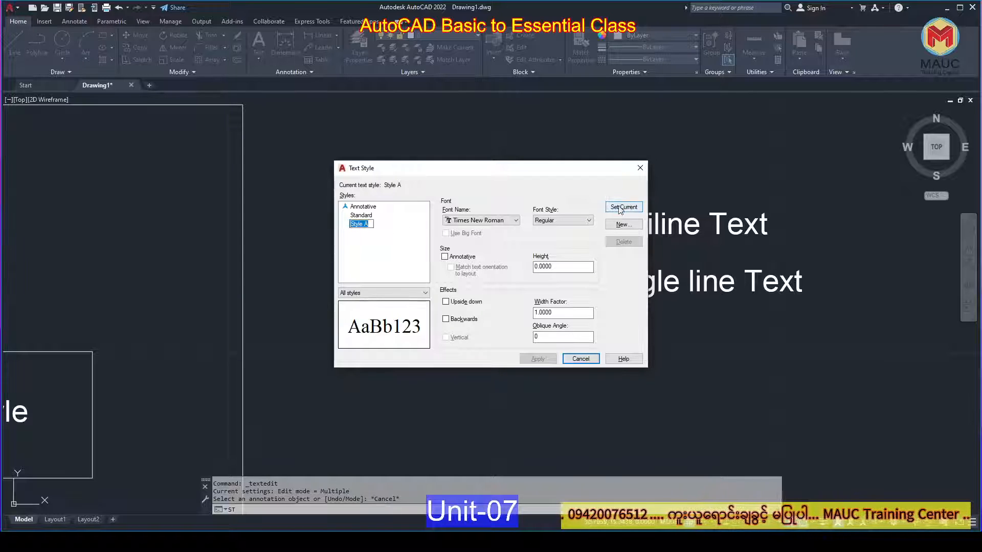
pyautogui.click(386, 236)
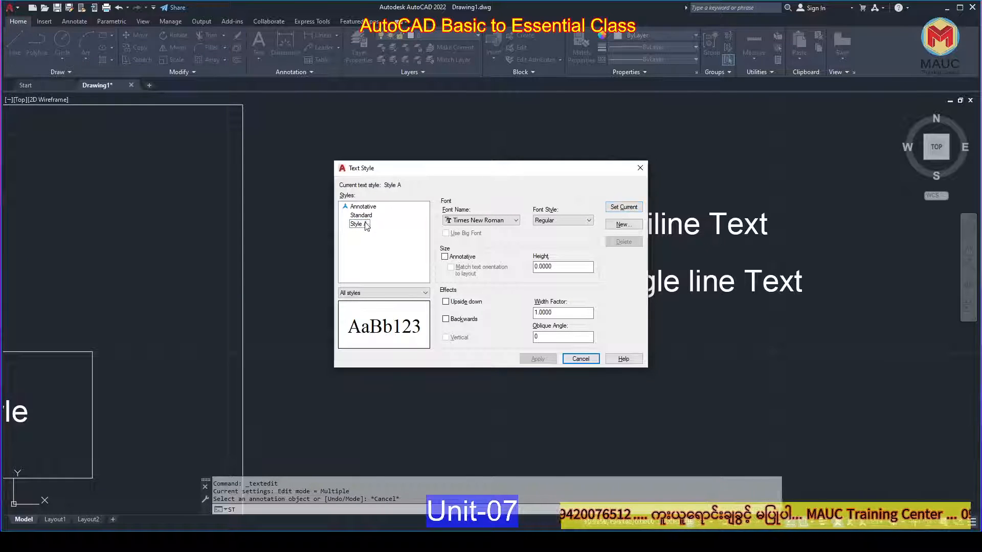
pyautogui.click(625, 208)
pyautogui.click(580, 359)
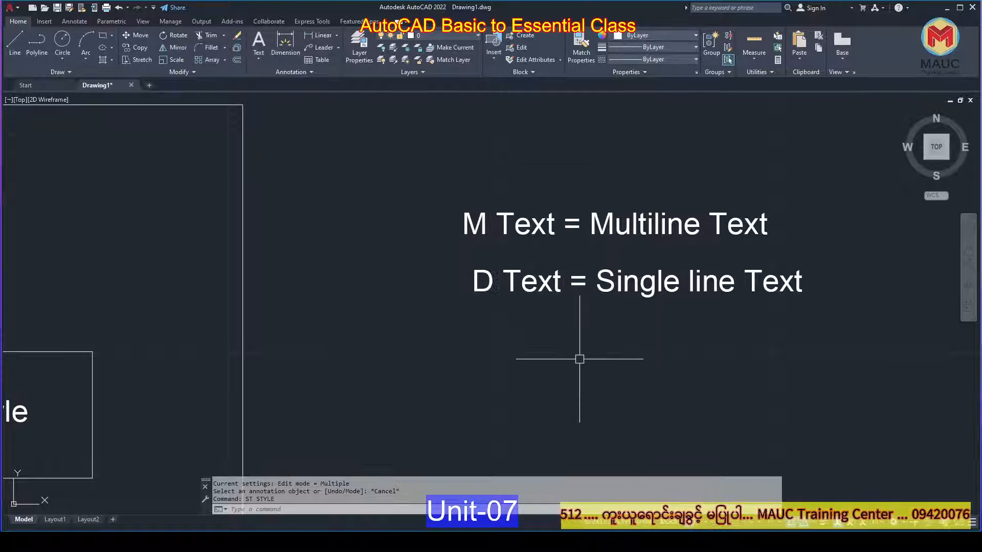
# Move the "D Text = Single line Text" line slightly left beneath the "M Text" line
pyautogui.scroll(-5, 527, 296)
pyautogui.scroll(5, 602, 209)
pyautogui.scroll(-2, 616, 268)
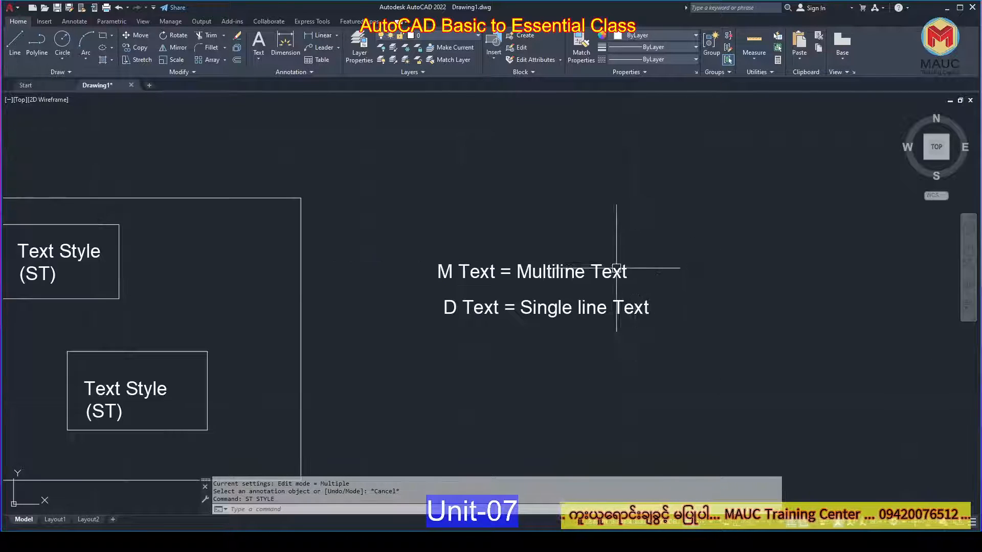
pyautogui.scroll(2, 512, 307)
pyautogui.click(565, 313)
pyautogui.moveTo(570, 333); pyautogui.dragTo(478, 258, button='middle')
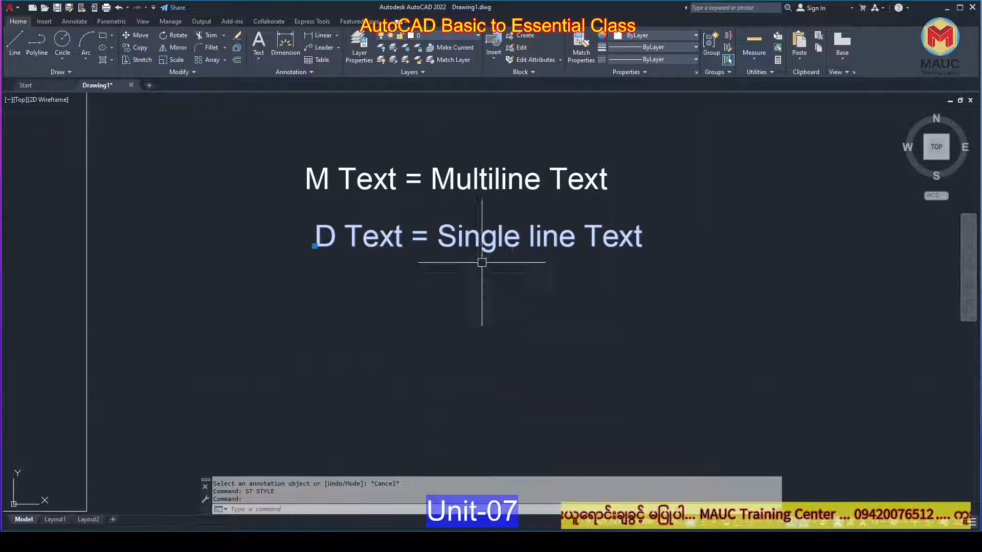
pyautogui.write('m')
pyautogui.press('space')
pyautogui.click(531, 356)
pyautogui.click(511, 356)
# Append "(DT)" to the end of the "D Text = Single line Text" line
pyautogui.click(597, 248)
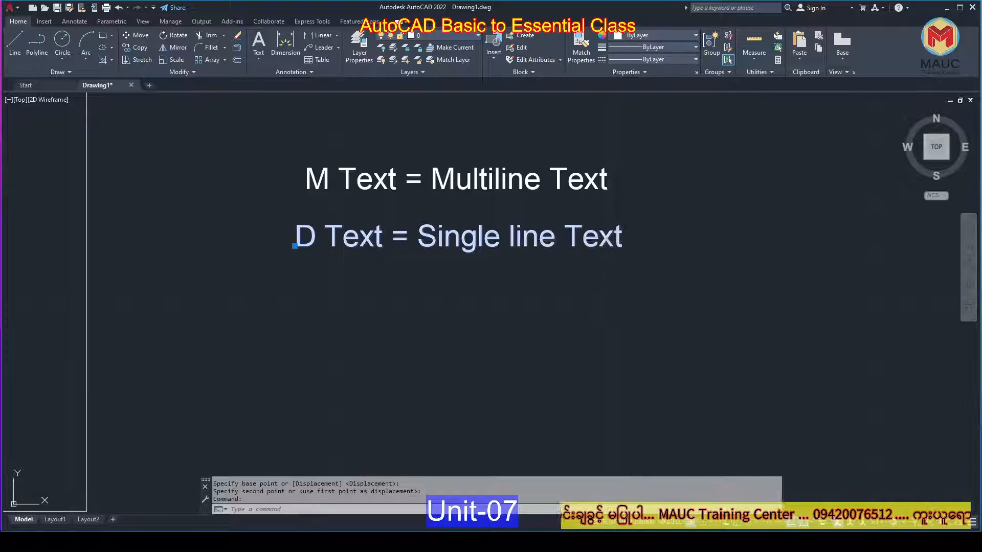
pyautogui.doubleClick(617, 241)
pyautogui.click(618, 241)
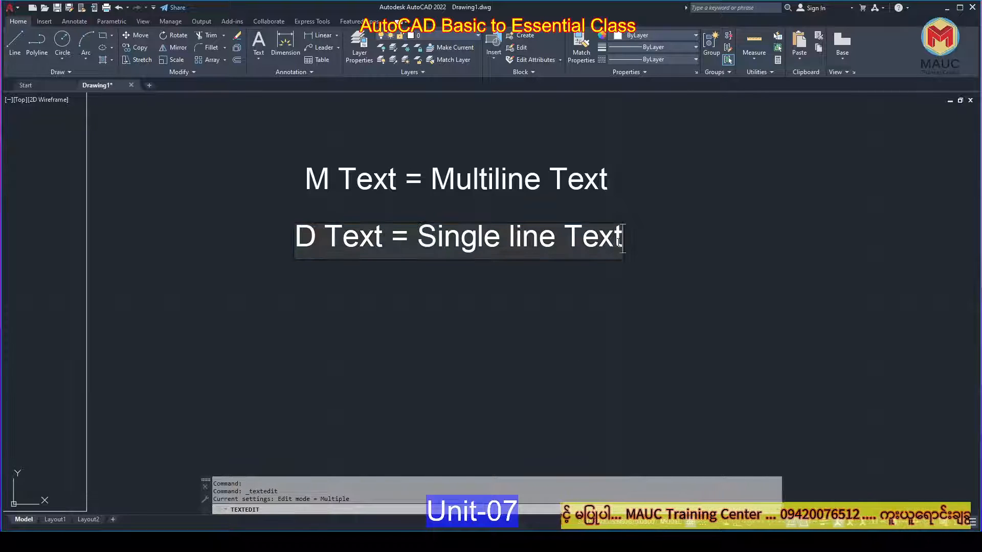
pyautogui.write('(D')
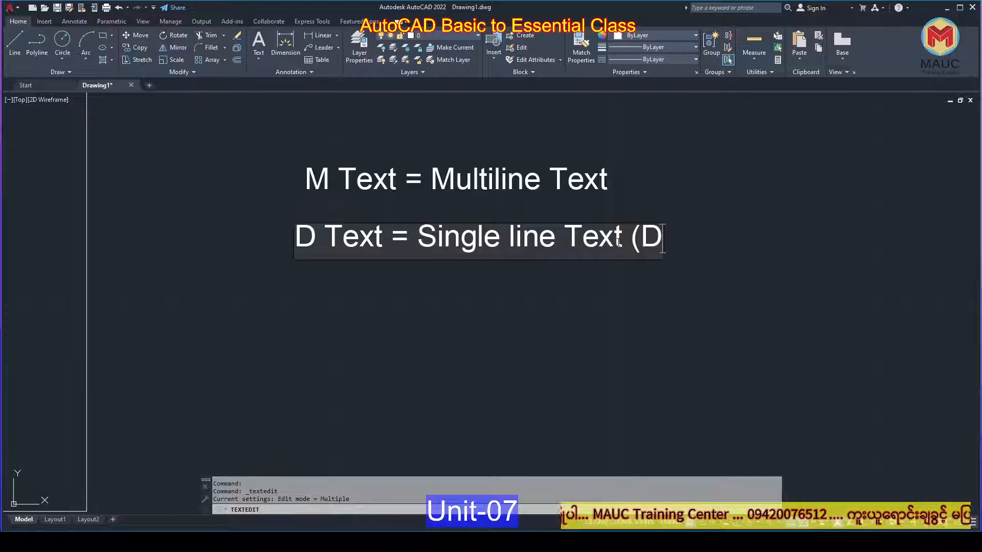
pyautogui.write('T)')
pyautogui.press('Return')
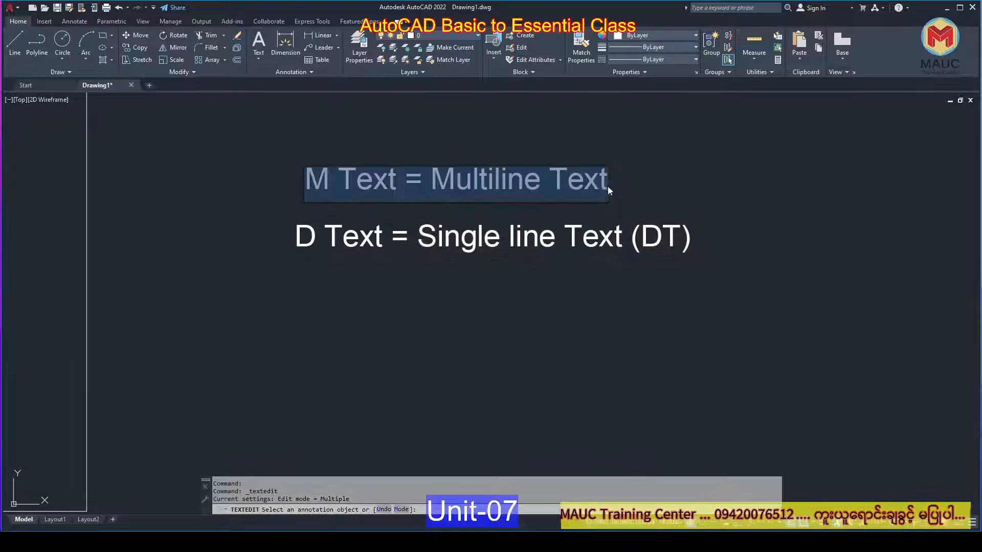
# Append "(MT)" to the end of the "M Text = Multiline Text" line and finish text editing
pyautogui.click(609, 188)
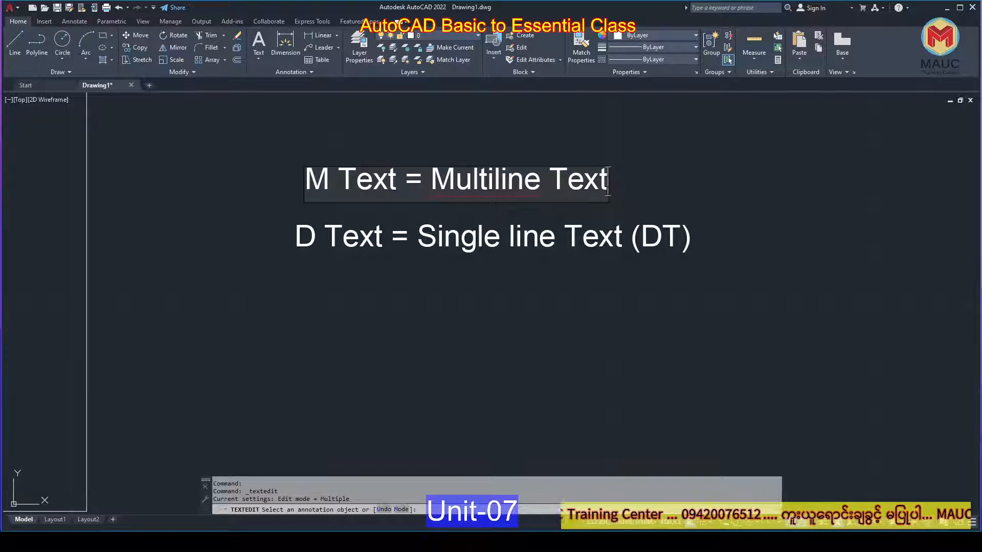
pyautogui.write('(MT)')
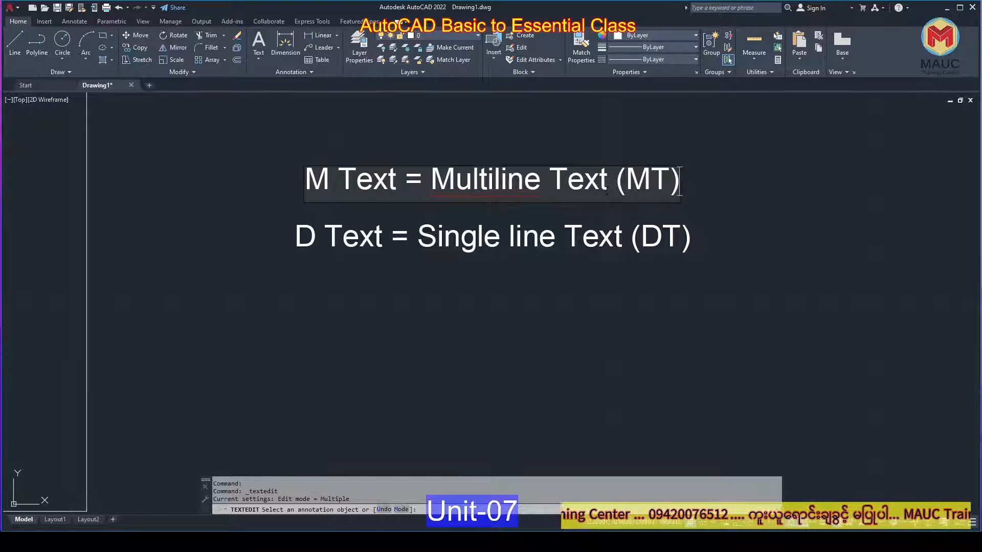
pyautogui.click(859, 225)
pyautogui.press('Escape')
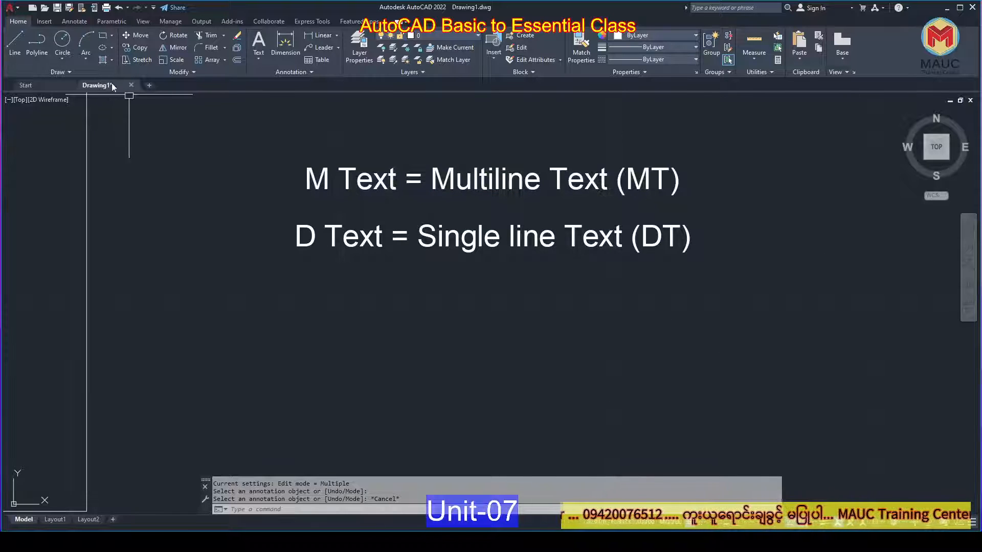
pyautogui.click(260, 58)
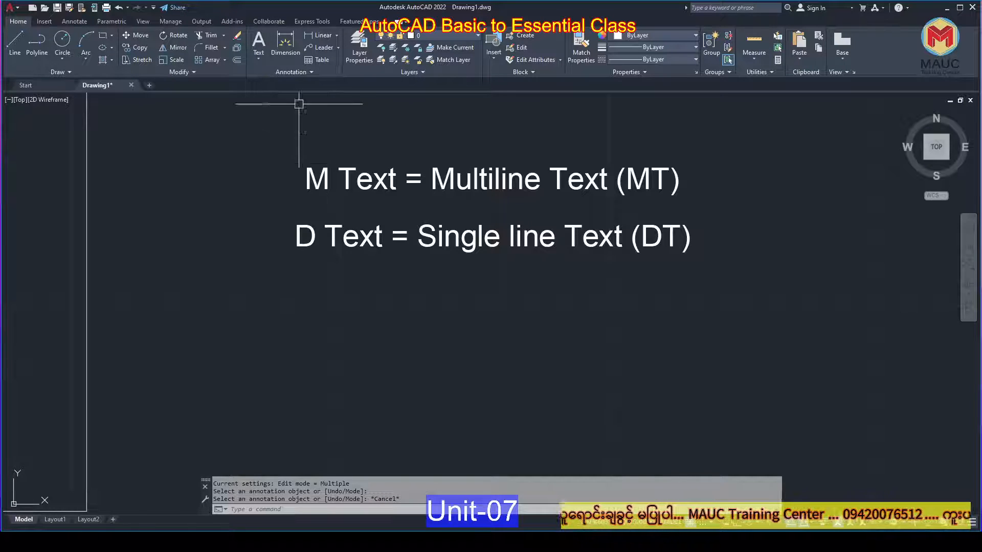
pyautogui.click(263, 58)
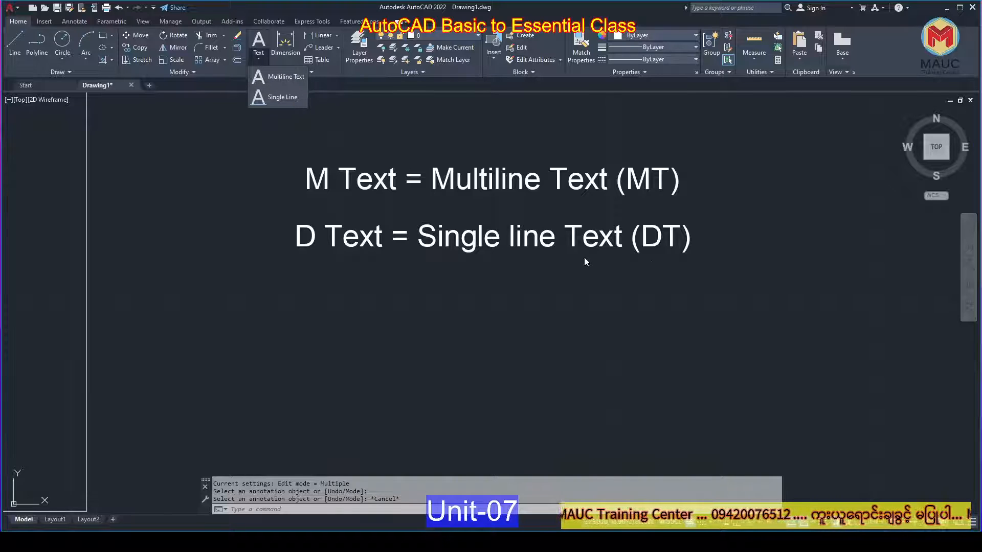
pyautogui.click(285, 99)
pyautogui.moveTo(678, 221); pyautogui.dragTo(382, 223, button='middle')
pyautogui.moveTo(577, 230); pyautogui.dragTo(395, 252, button='middle')
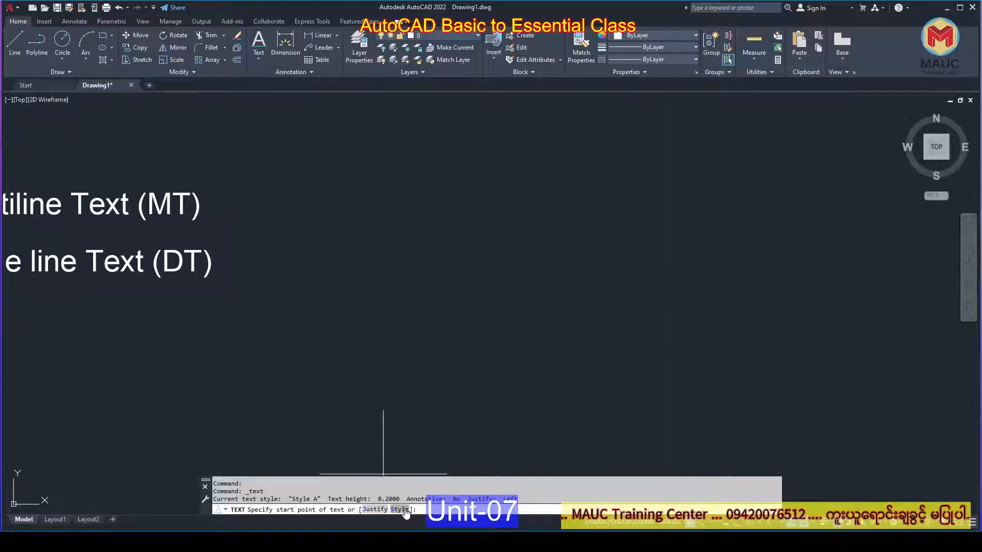
pyautogui.click(377, 510)
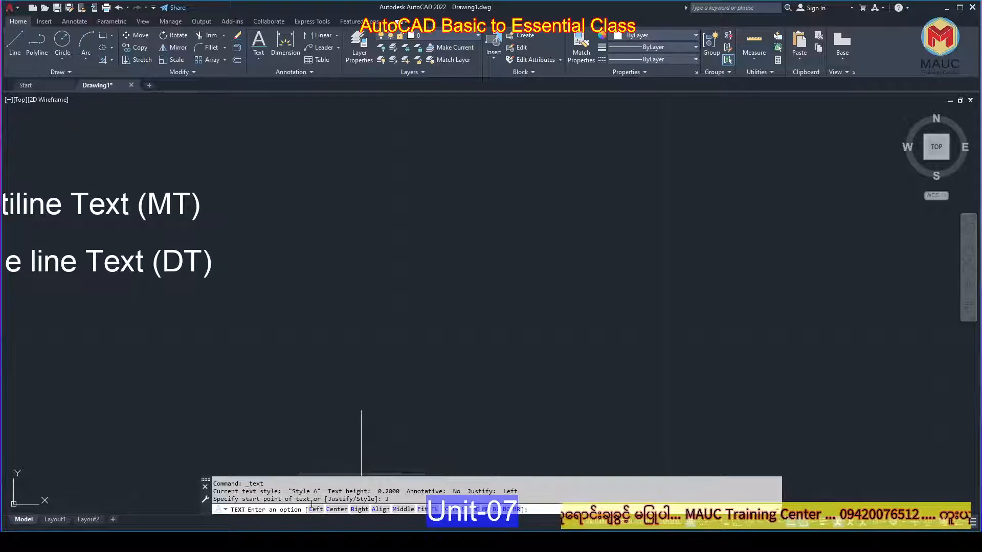
pyautogui.press('Escape')
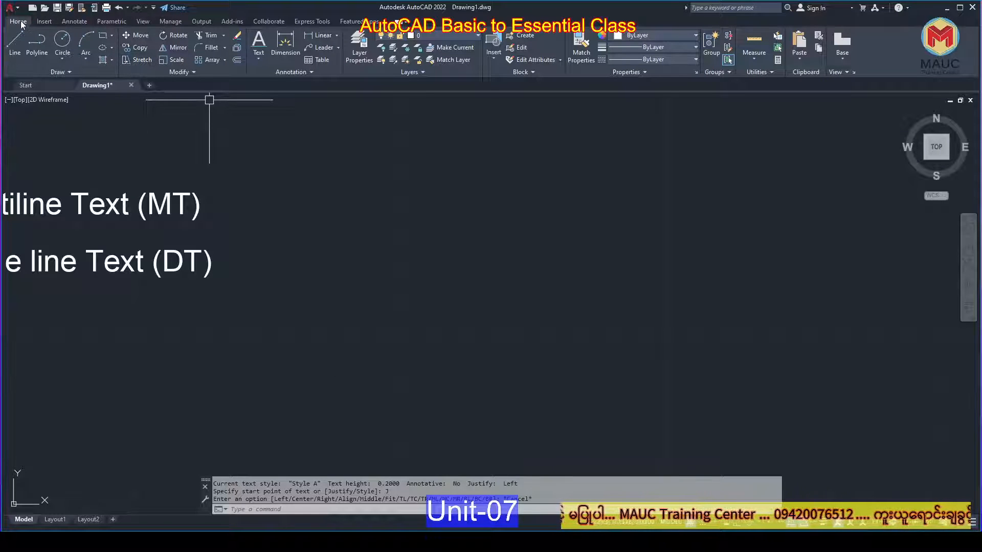
# Start a single-line text to the right of the two label lines with a height of 0.5 and a rotation angle of 0
pyautogui.click(258, 60)
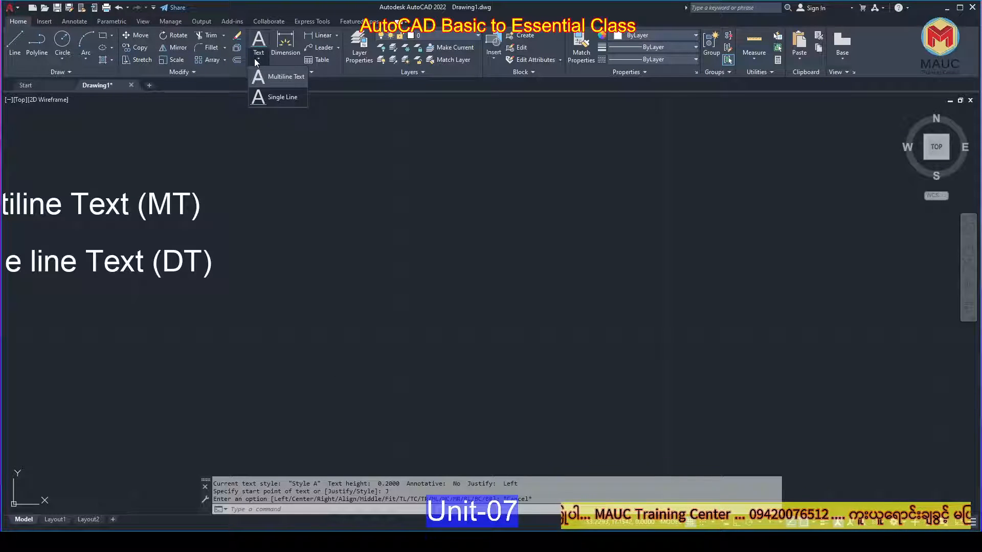
pyautogui.click(272, 99)
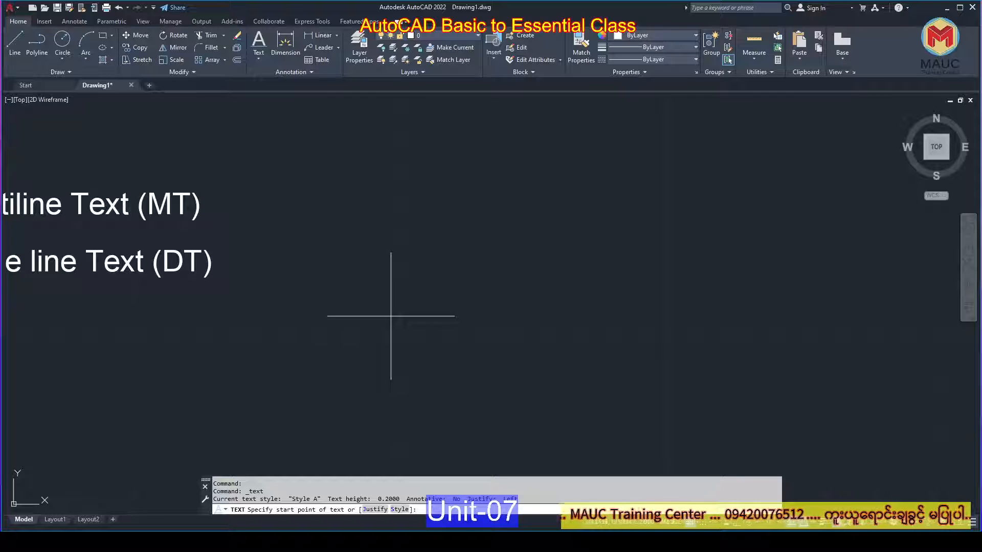
pyautogui.click(430, 252)
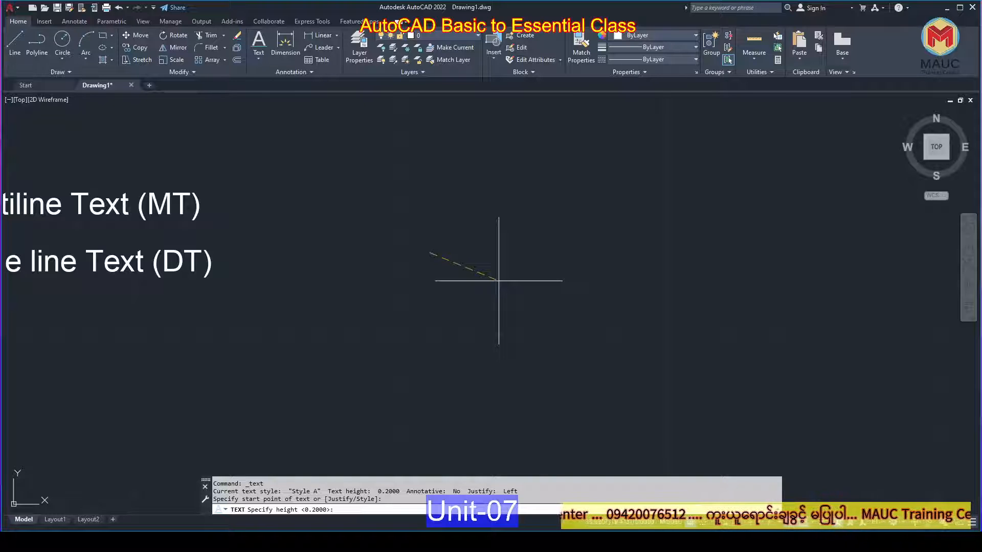
pyautogui.scroll(-4, 498, 280)
pyautogui.scroll(4, 480, 300)
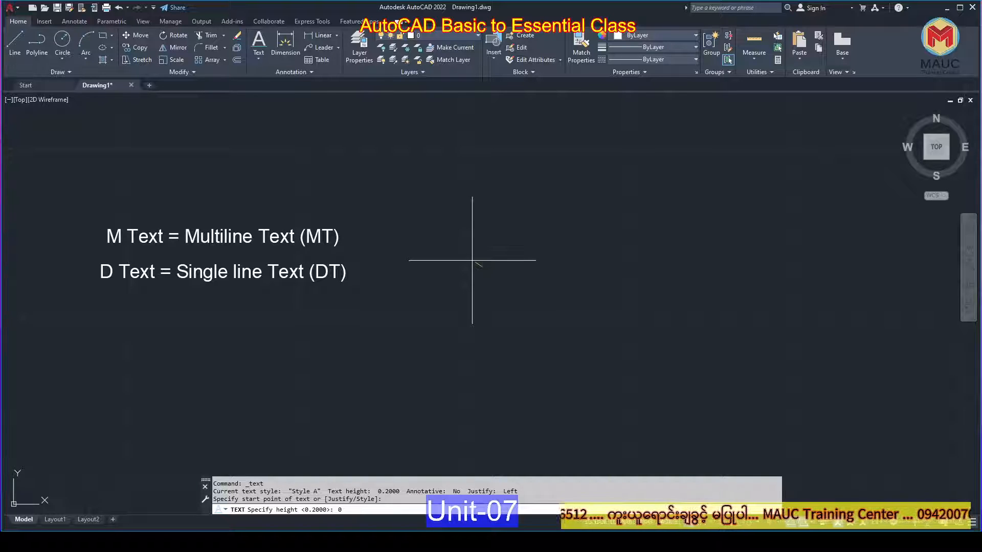
pyautogui.press('BackSpace')
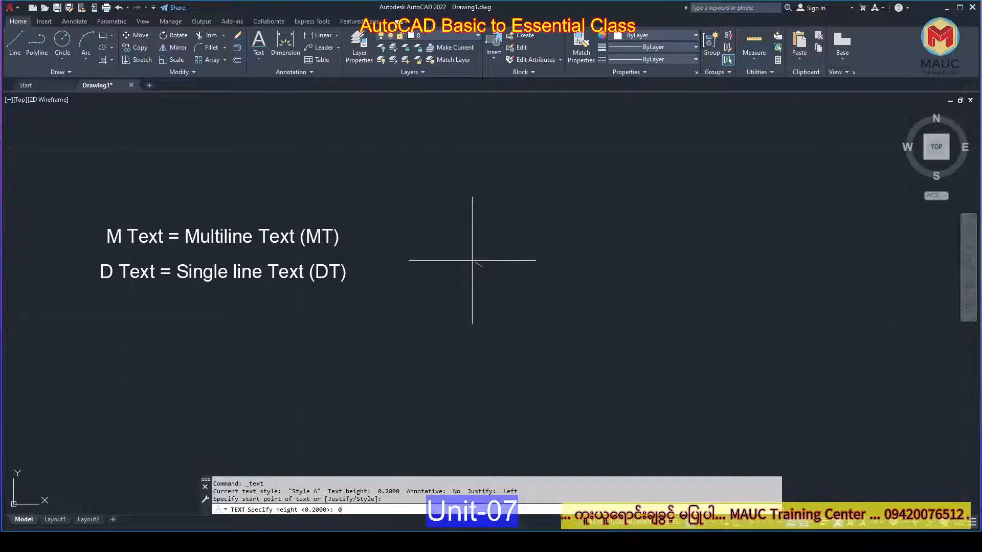
pyautogui.write('.5')
pyautogui.press('Return')
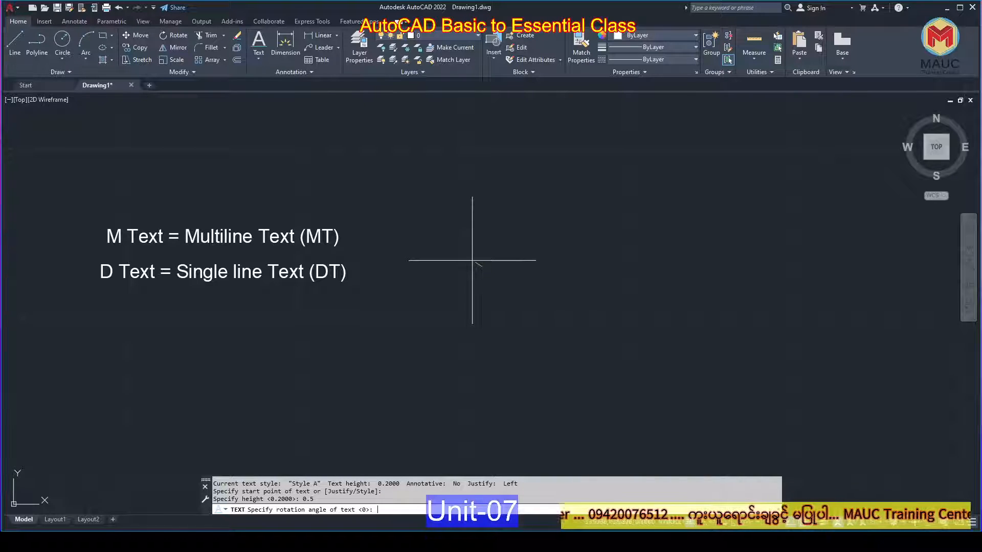
pyautogui.write('0')
pyautogui.press('Return')
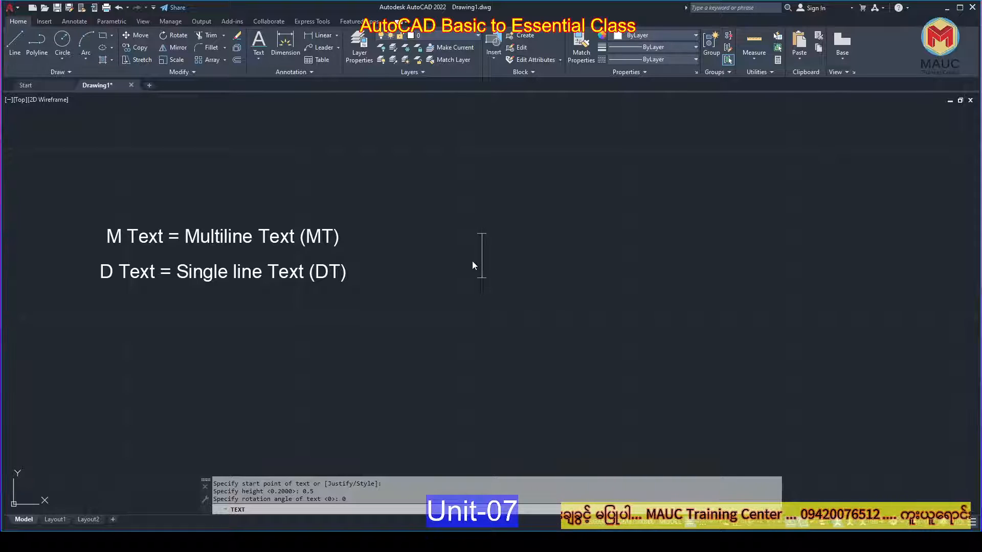
# Enter "AutoCAD Text" as the first line of the single-line text
pyautogui.write('AutoCAD')
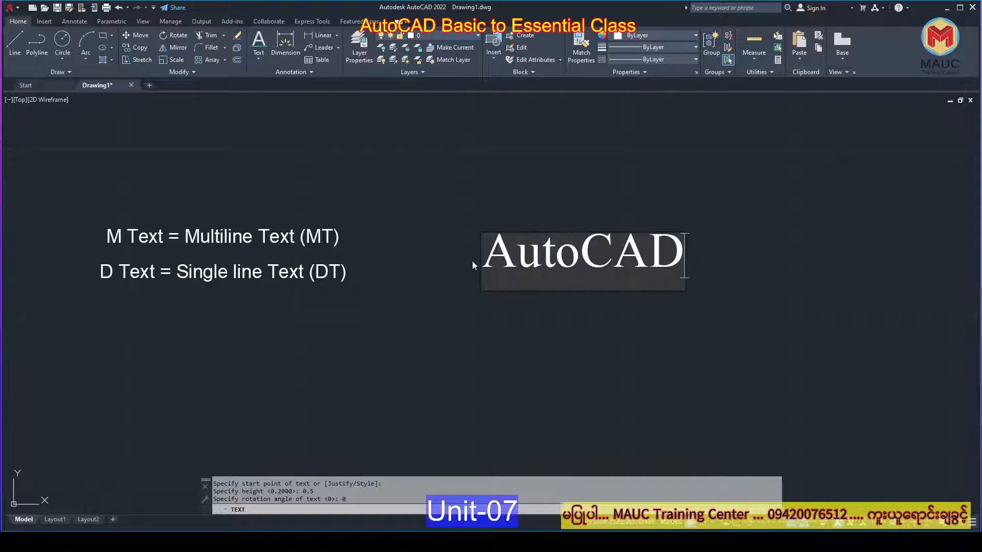
pyautogui.write(' Tet')
pyautogui.press('BackSpace')
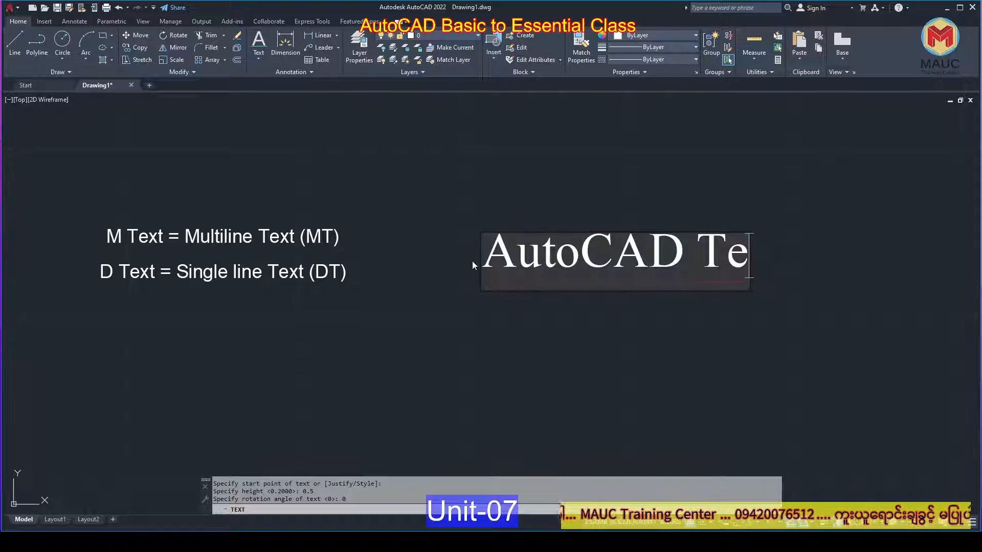
pyautogui.write('xt')
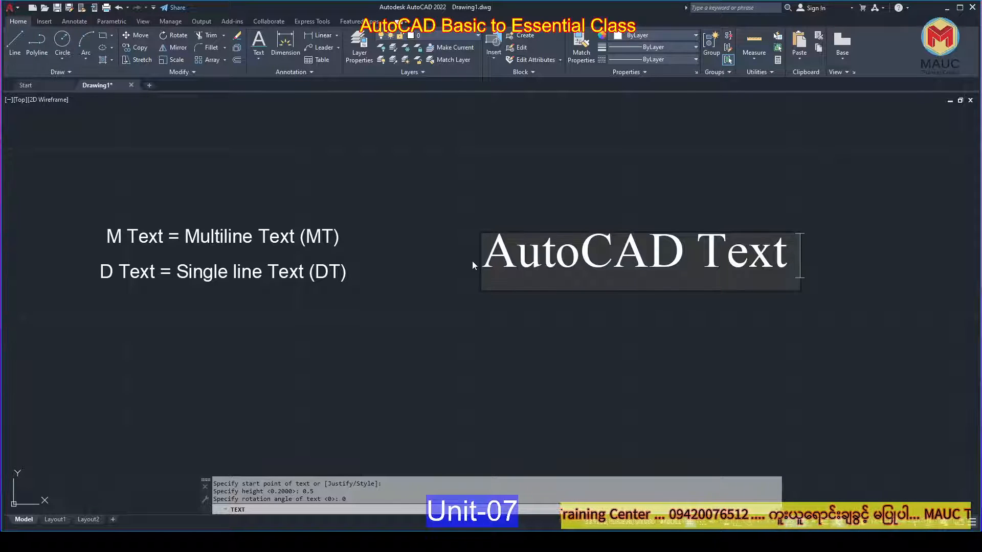
pyautogui.press('Return')
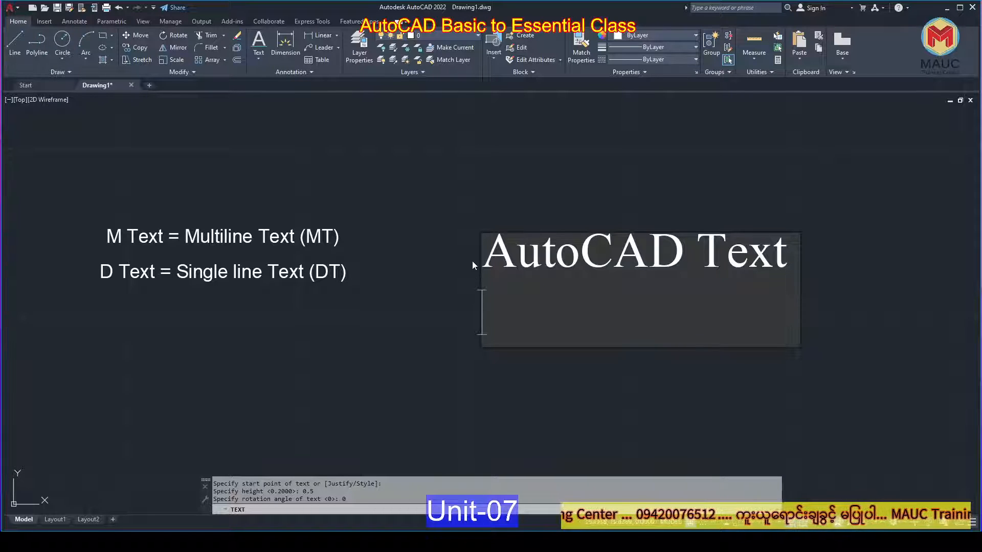
# Enter "DText = Single Line Text" as the second line of the single-line text
pyautogui.write('D')
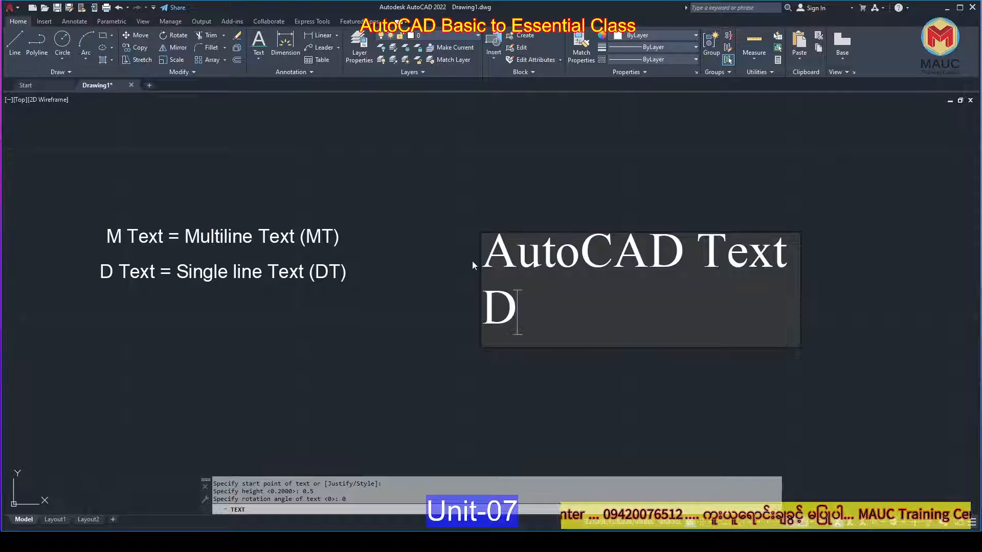
pyautogui.write('Text ')
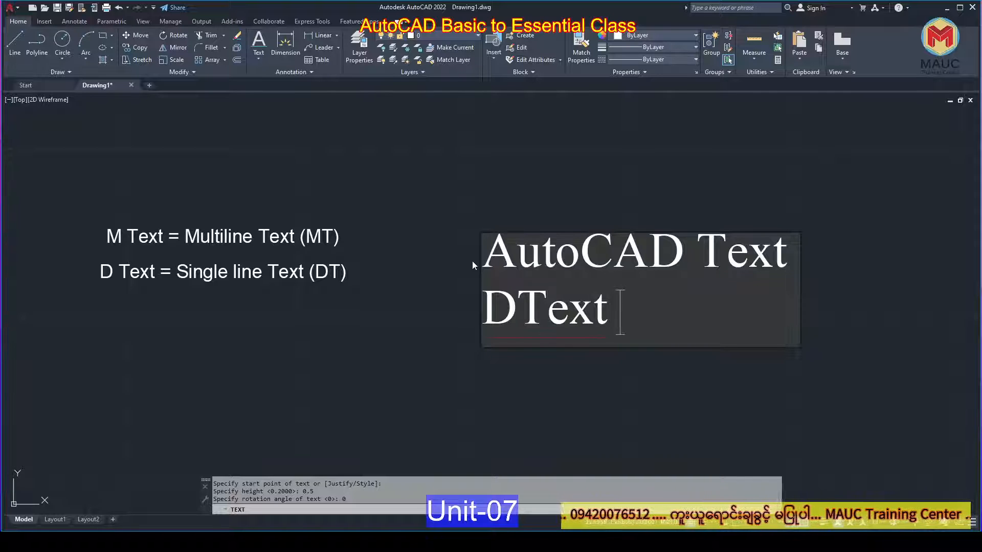
pyautogui.write('= ')
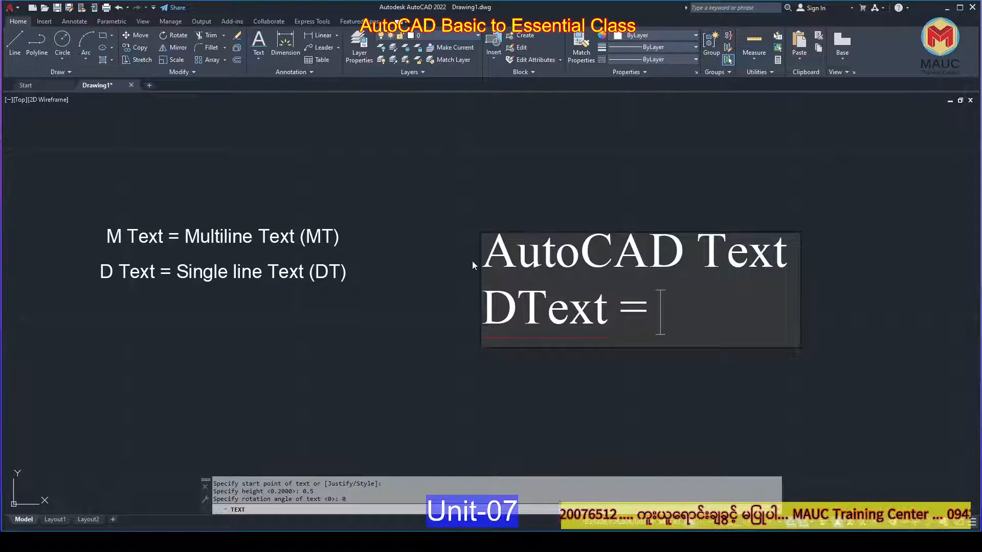
pyautogui.write('Sing')
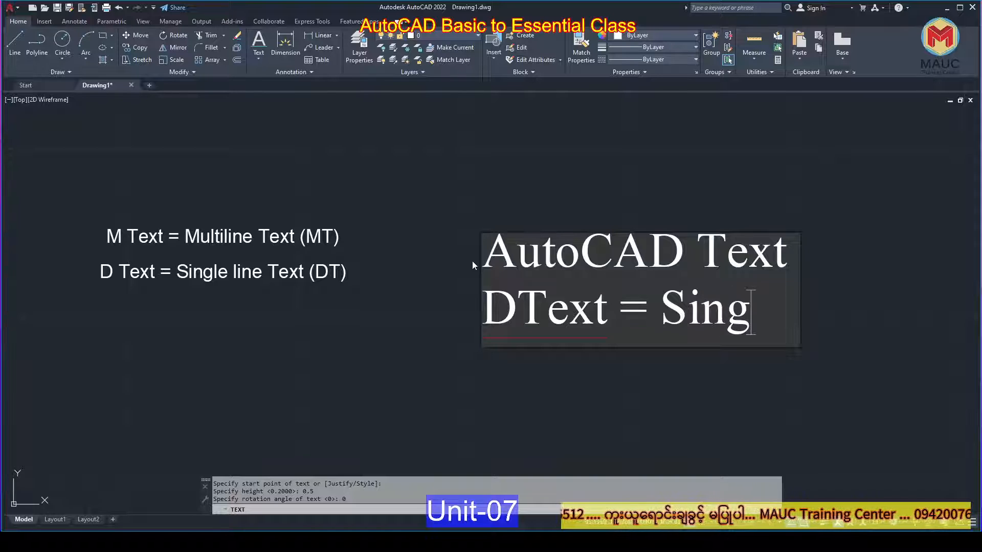
pyautogui.write('le Line ')
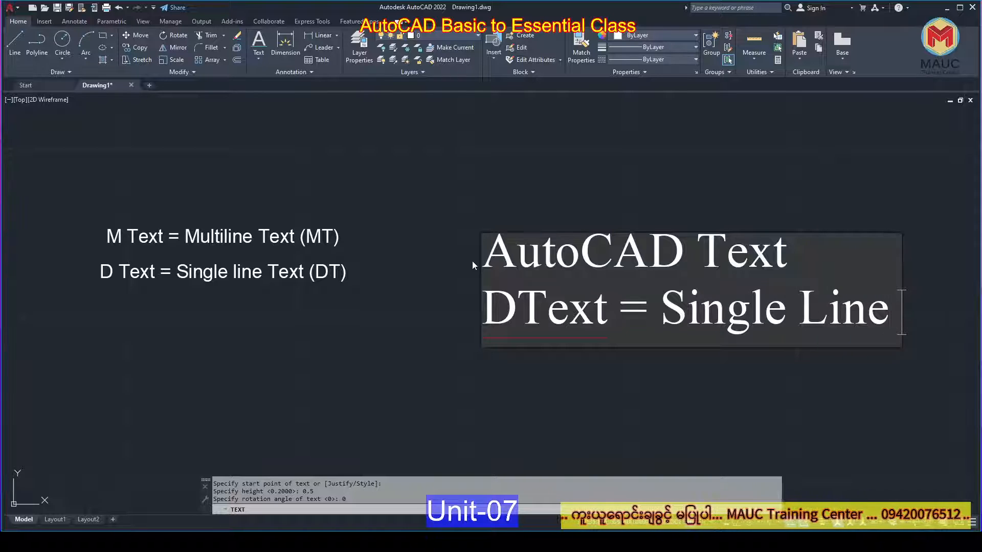
pyautogui.write('Text')
pyautogui.press('Return')
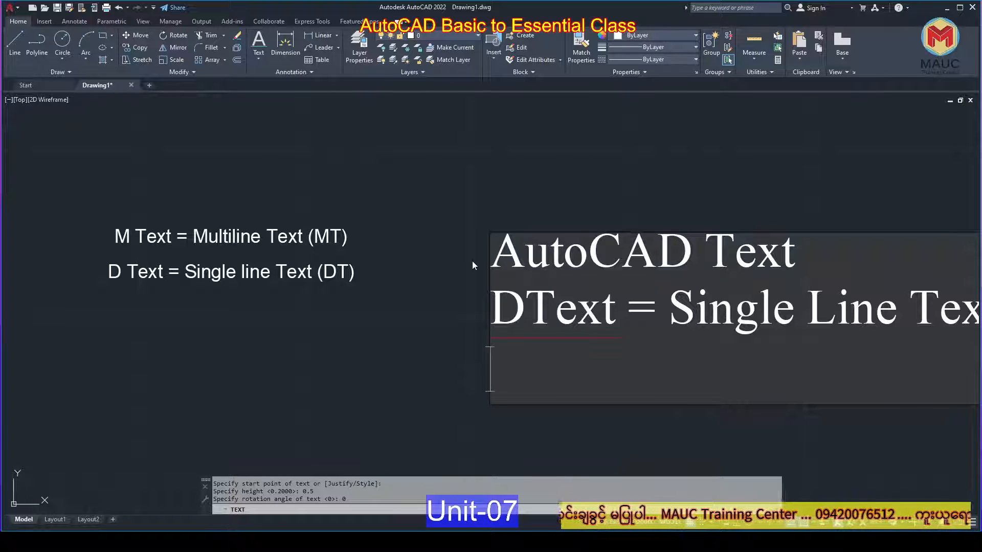
# Enter "ABC" as the third line and finish the single-line text
pyautogui.write('ABV')
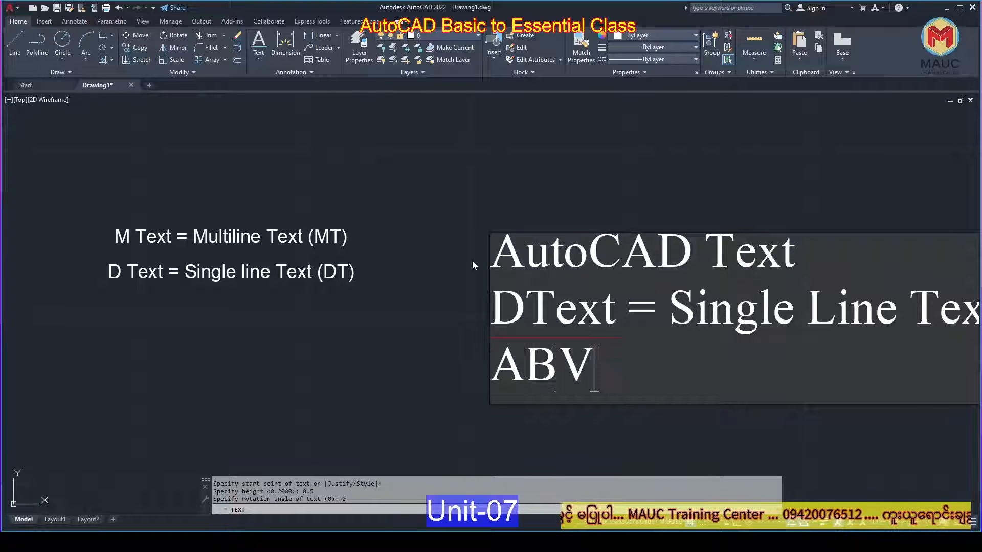
pyautogui.press('BackSpace')
pyautogui.write('C')
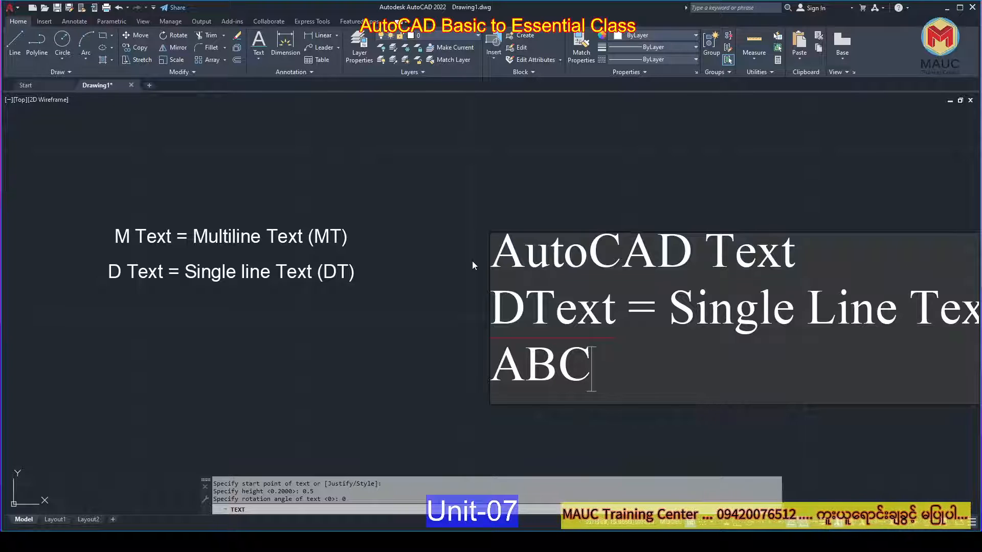
pyautogui.press('Return')
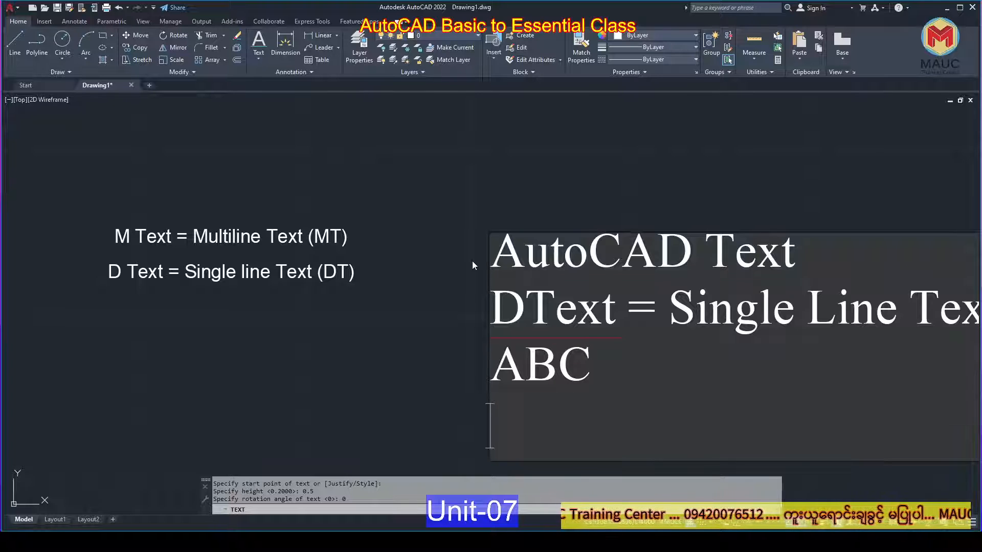
pyautogui.press('Return')
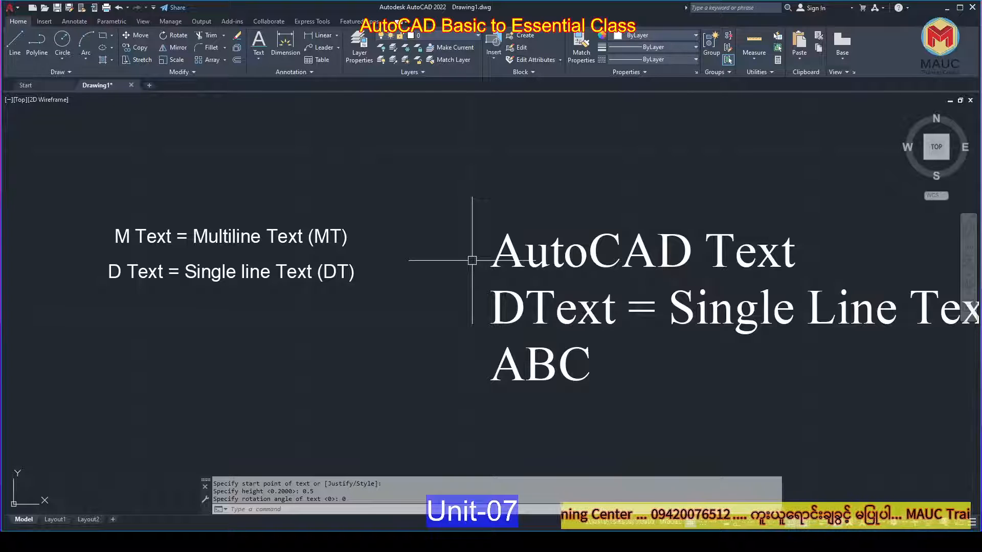
# Select the three new text lines one by one to check whether each is a separate object, and clear the selection
pyautogui.scroll(-2, 472, 260)
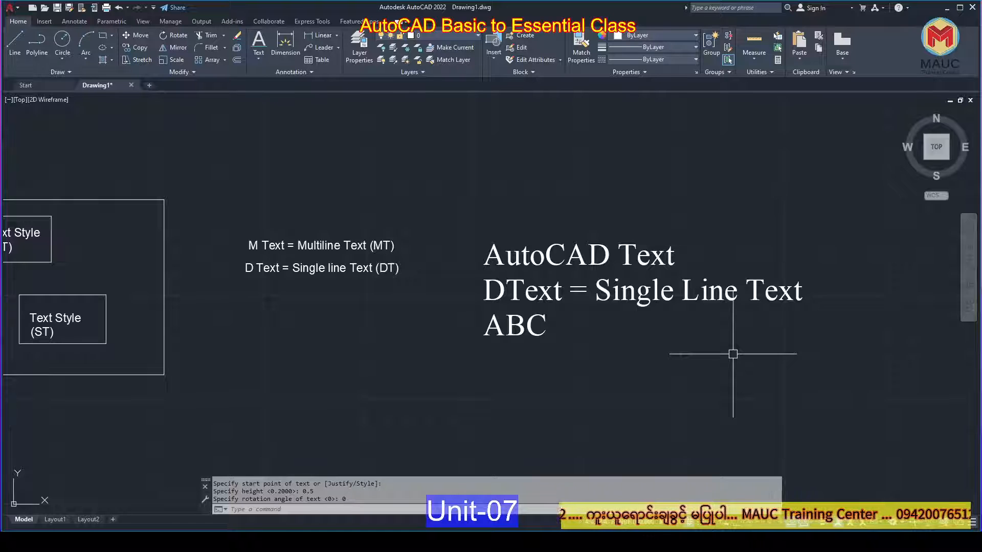
pyautogui.moveTo(735, 361); pyautogui.dragTo(680, 360, button='middle')
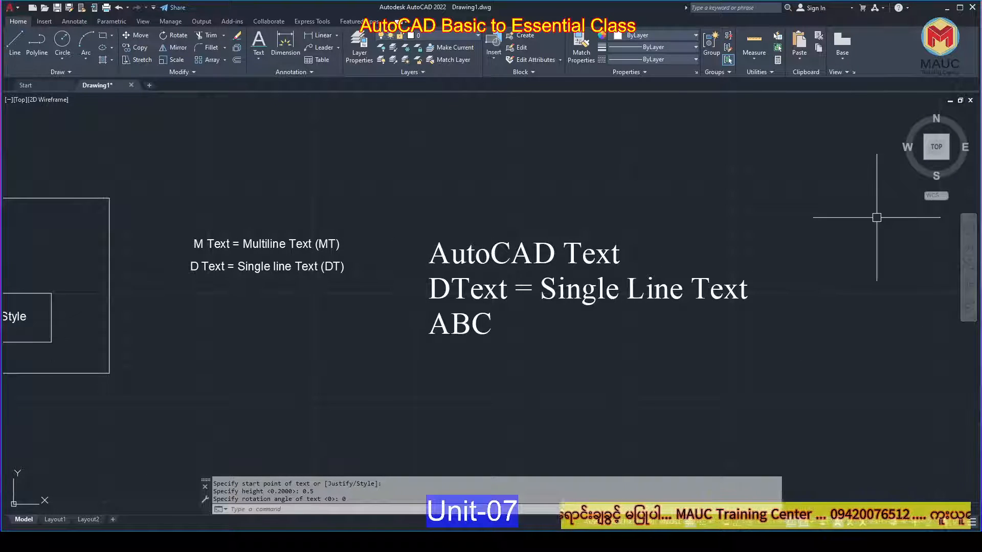
pyautogui.click(572, 253)
pyautogui.click(600, 289)
pyautogui.click(485, 324)
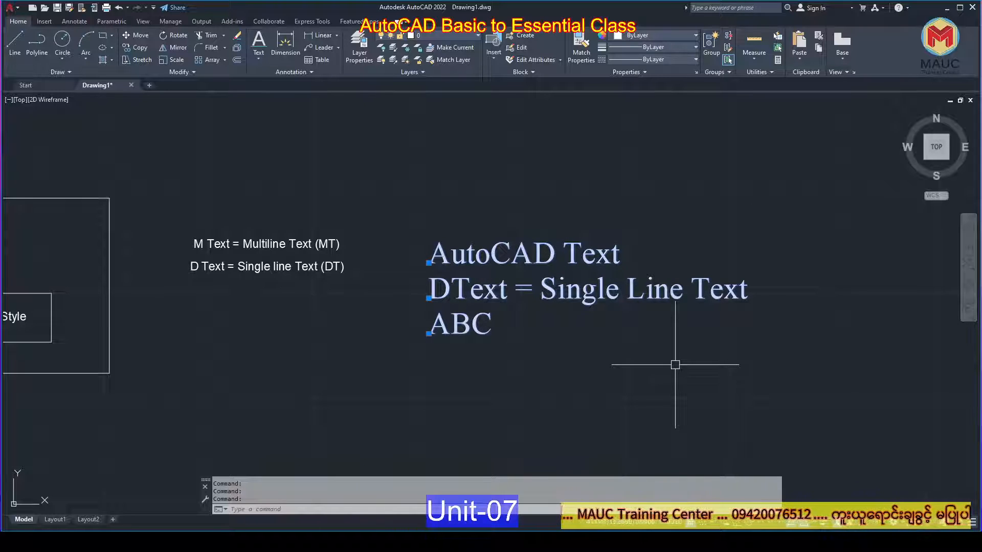
pyautogui.press('Escape')
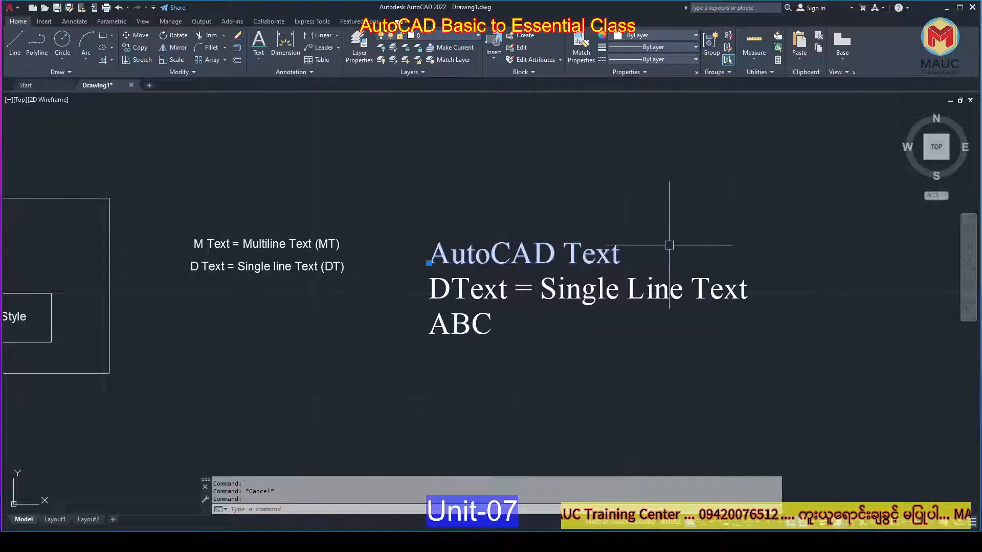
# Move the "AutoCAD Text" line slightly straight up, away from the other two lines
pyautogui.write('m')
pyautogui.press('Return')
pyautogui.click(671, 240)
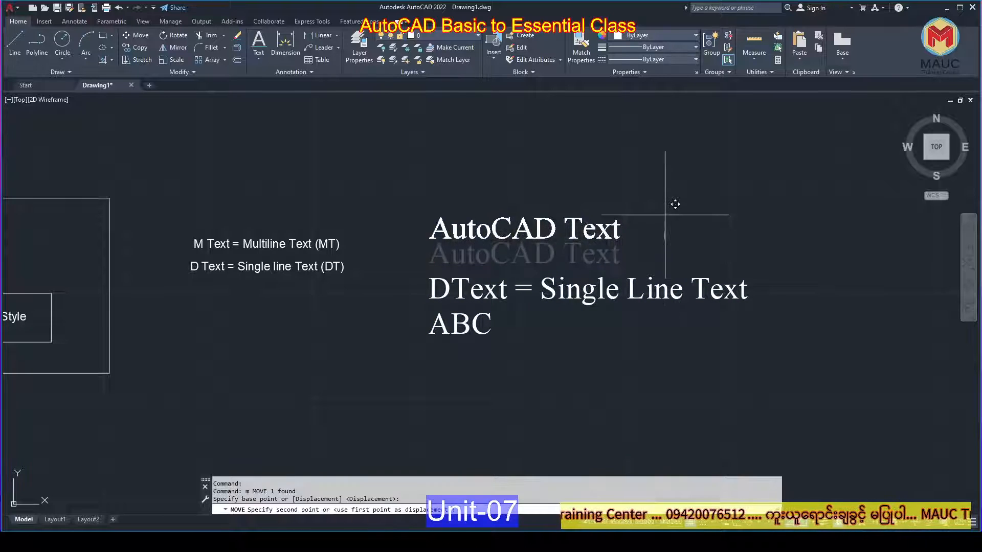
pyautogui.click(671, 216)
# Move the "DText = Single Line Text" line right and slightly up, and shift the "ABC" line horizontally to the right
pyautogui.click(673, 291)
pyautogui.press('space')
pyautogui.click(682, 356)
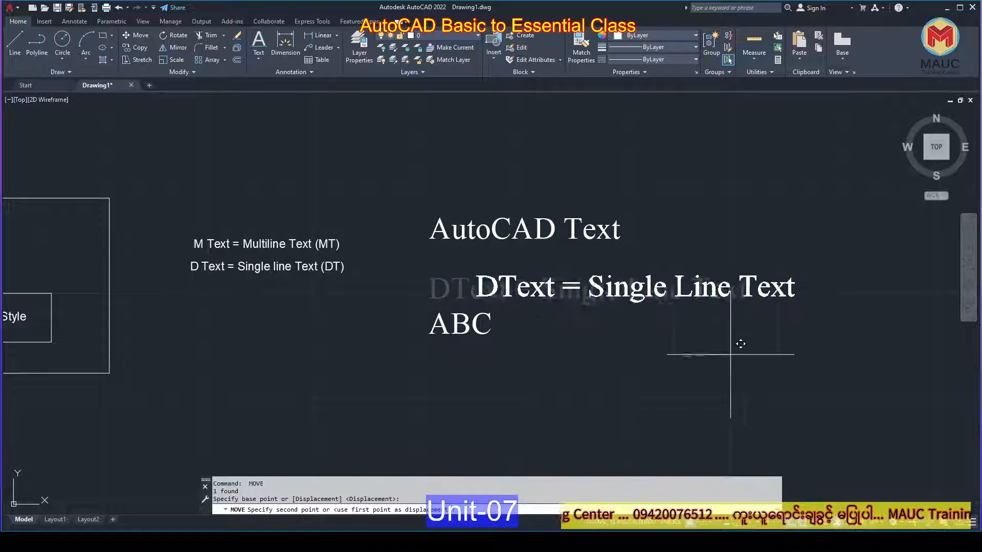
pyautogui.click(808, 348)
pyautogui.click(487, 322)
pyautogui.moveTo(487, 322); pyautogui.dragTo(576, 323)
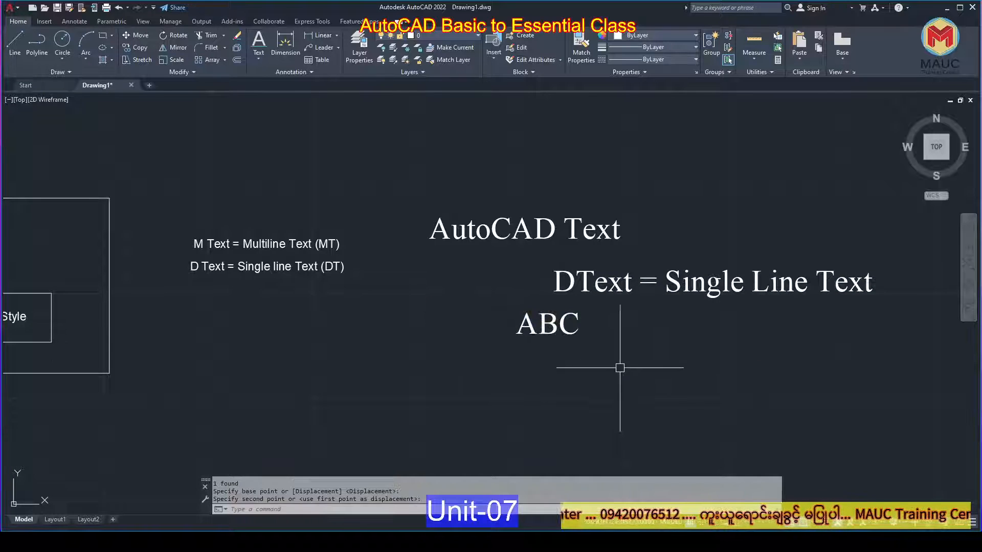
# Select the "ABC", "DText = Single Line Text" and "AutoCAD Text" lines to examine their individual grips, and clear the selection
pyautogui.click(620, 368)
pyautogui.click(551, 311)
pyautogui.click(592, 279)
pyautogui.click(538, 228)
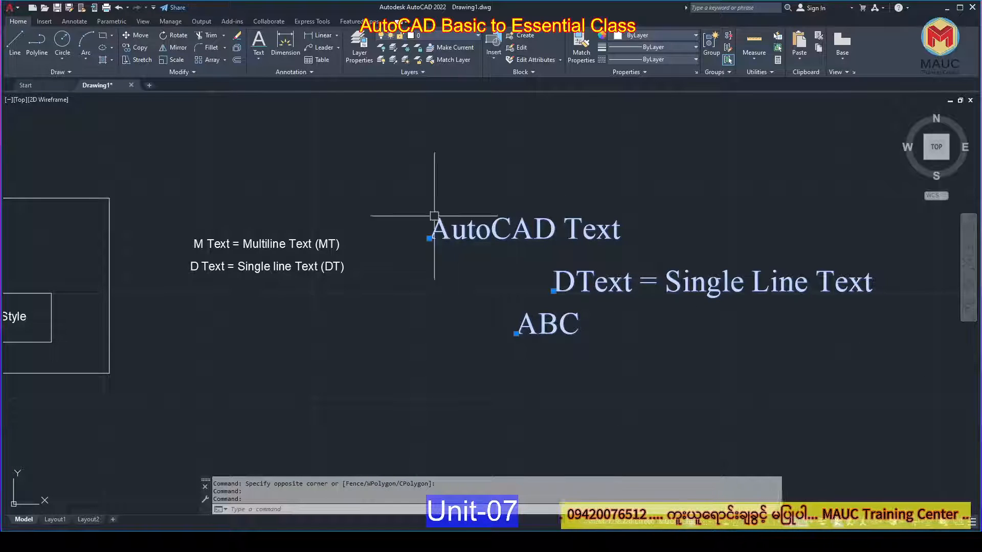
pyautogui.press('Escape')
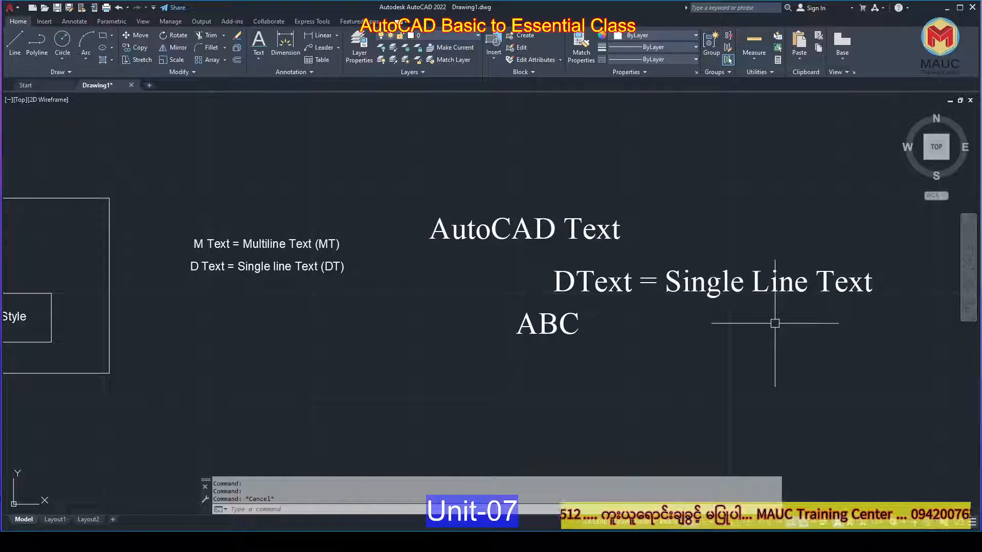
# Move the "DText = Single Line Text" line left and slightly up so it sits just below the "AutoCAD Text" line, roughly left-aligned
pyautogui.moveTo(783, 325); pyautogui.dragTo(717, 326, button='middle')
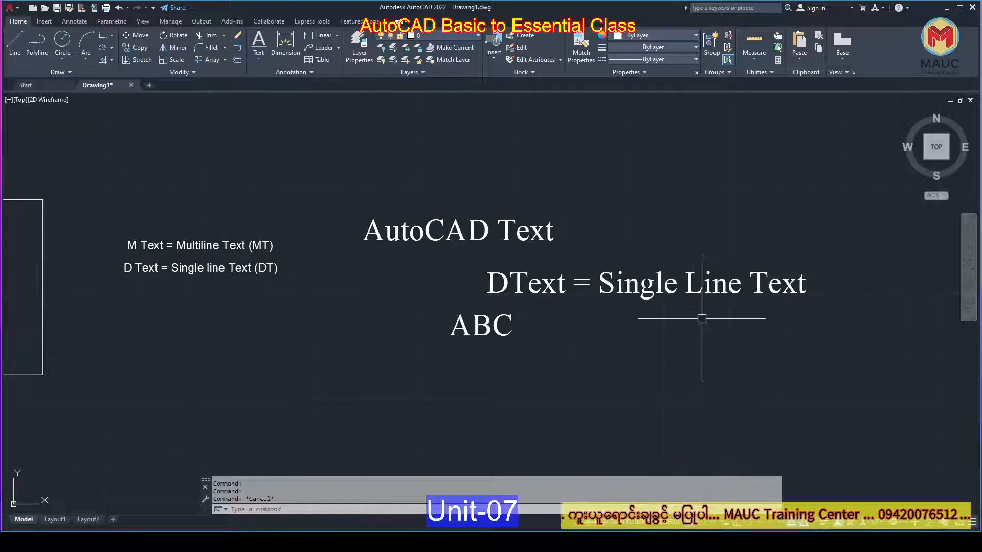
pyautogui.click(571, 285)
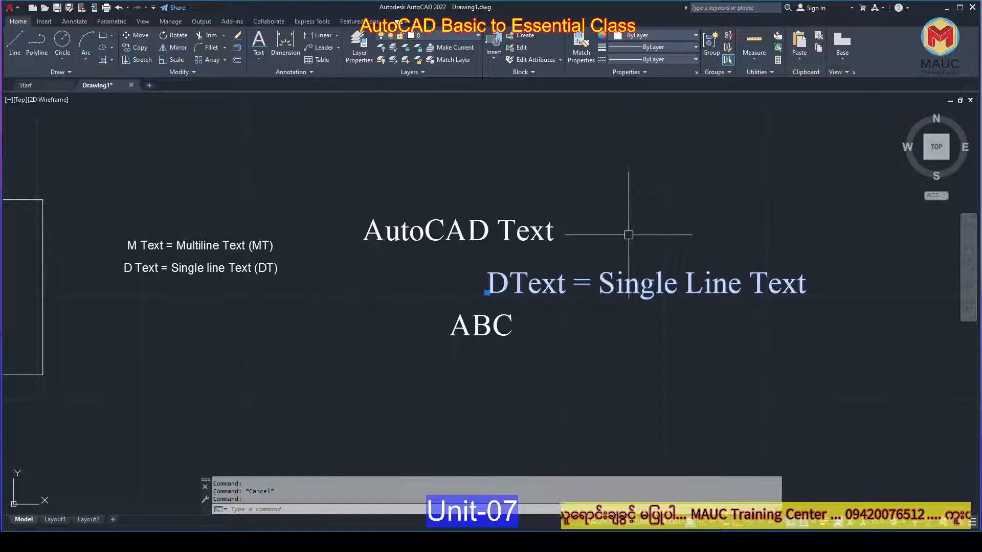
pyautogui.write('m')
pyautogui.press('space')
pyautogui.click(648, 200)
pyautogui.click(531, 180)
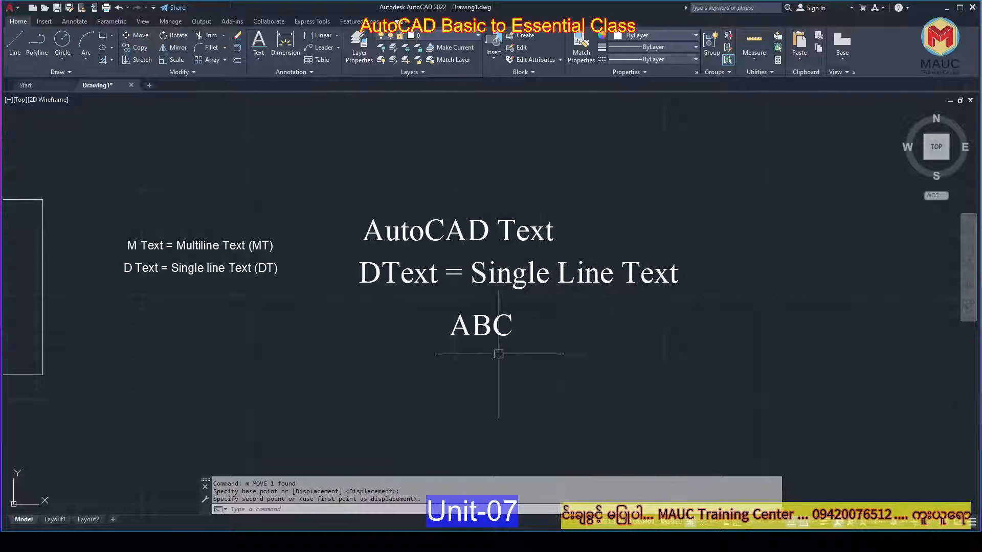
# Move the "ABC" line left and slightly up so it sits below the start of the "DText = Single Line Text" line
pyautogui.click(503, 335)
pyautogui.write('m')
pyautogui.press('space')
pyautogui.click(597, 169)
pyautogui.click(498, 163)
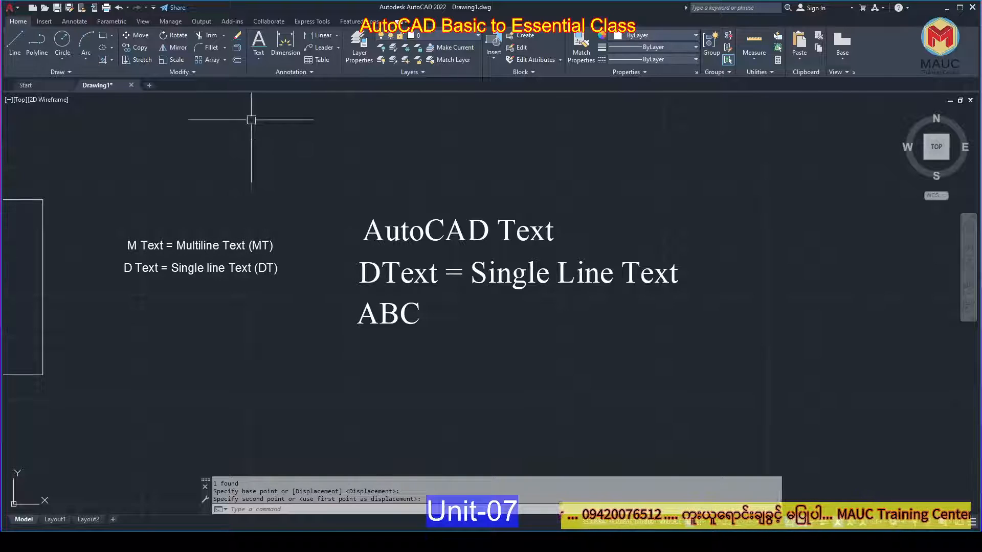
# Start a multiline text and define its wide rectangular text box in the empty space right of the three single-line texts
pyautogui.click(258, 59)
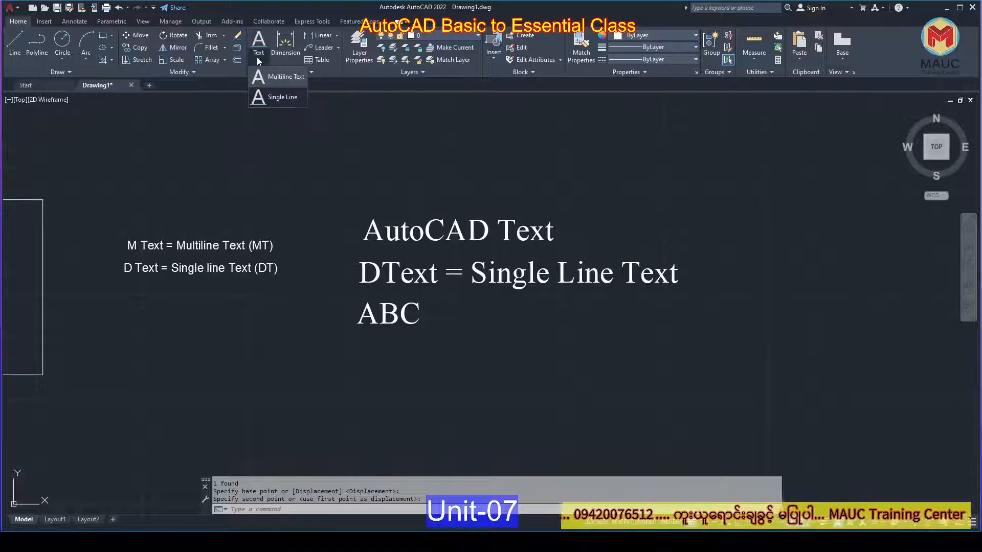
pyautogui.click(285, 77)
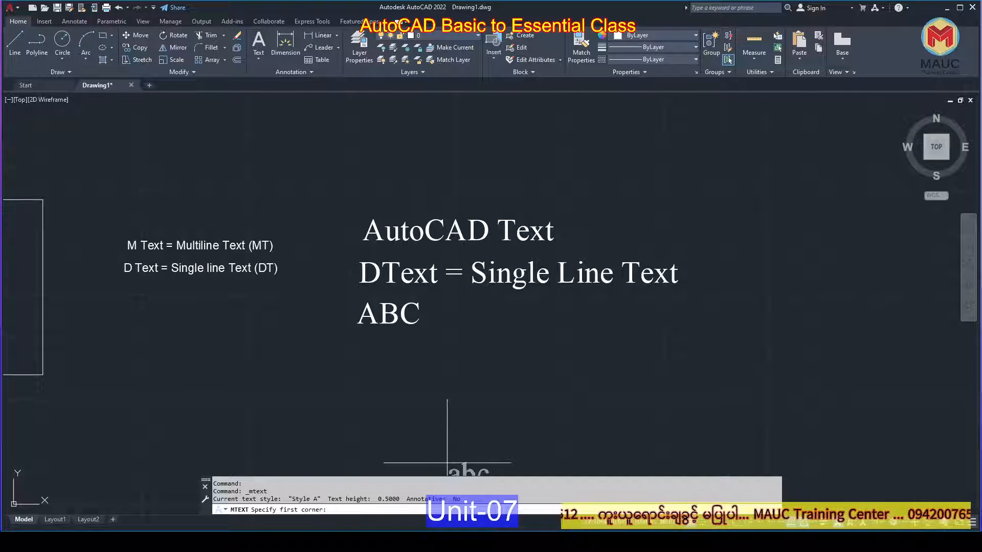
pyautogui.scroll(-3, 493, 351)
pyautogui.moveTo(492, 351); pyautogui.dragTo(431, 368, button='middle')
pyautogui.scroll(3, 466, 236)
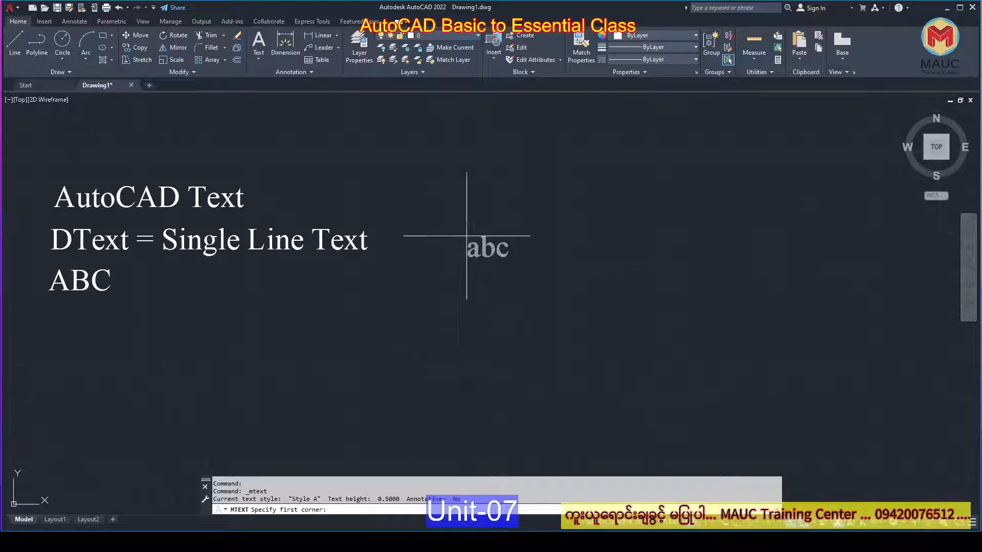
pyautogui.click(445, 148)
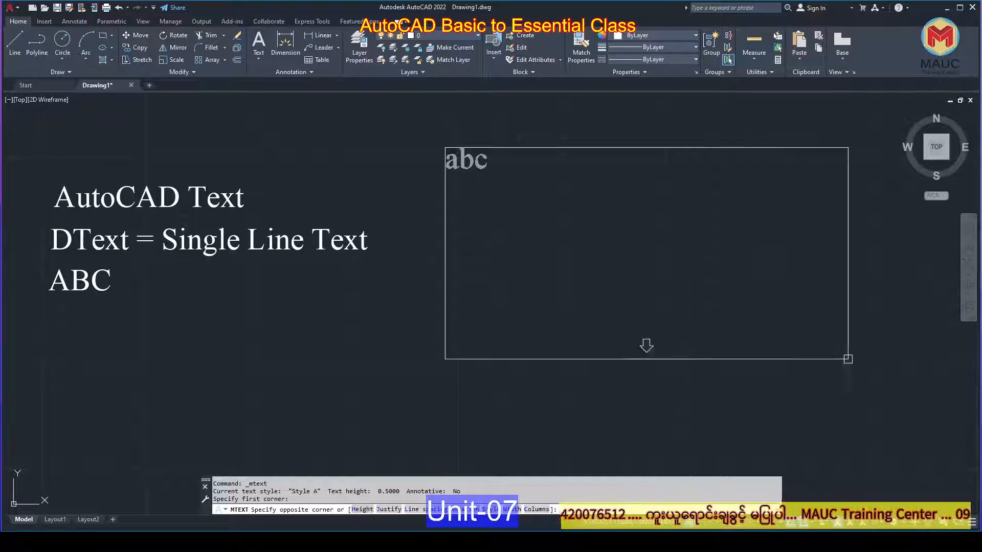
pyautogui.click(796, 389)
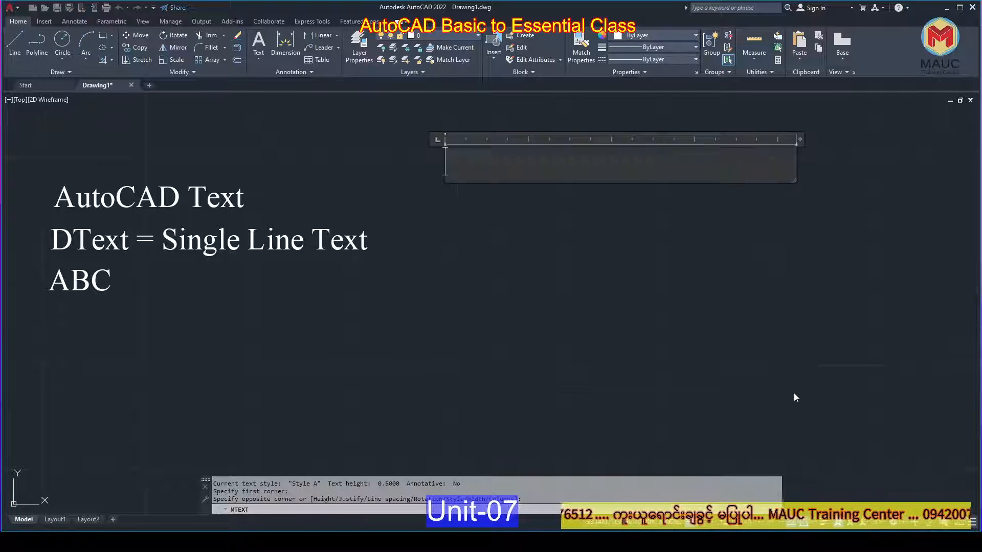
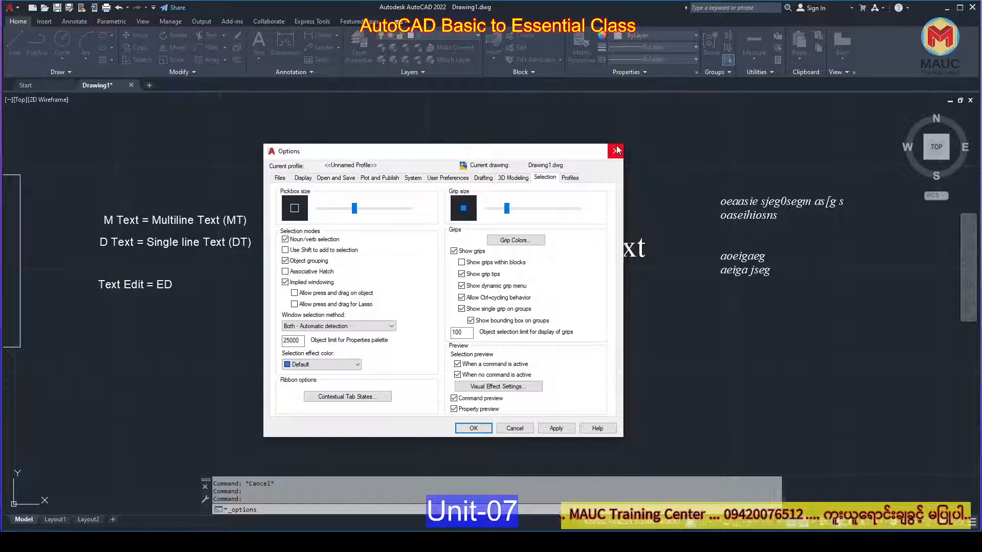
# Close the Options dialog, open the "ABCdefghahse" line for in-place editing, and leave the text edit without altering it
pyautogui.click(615, 150)
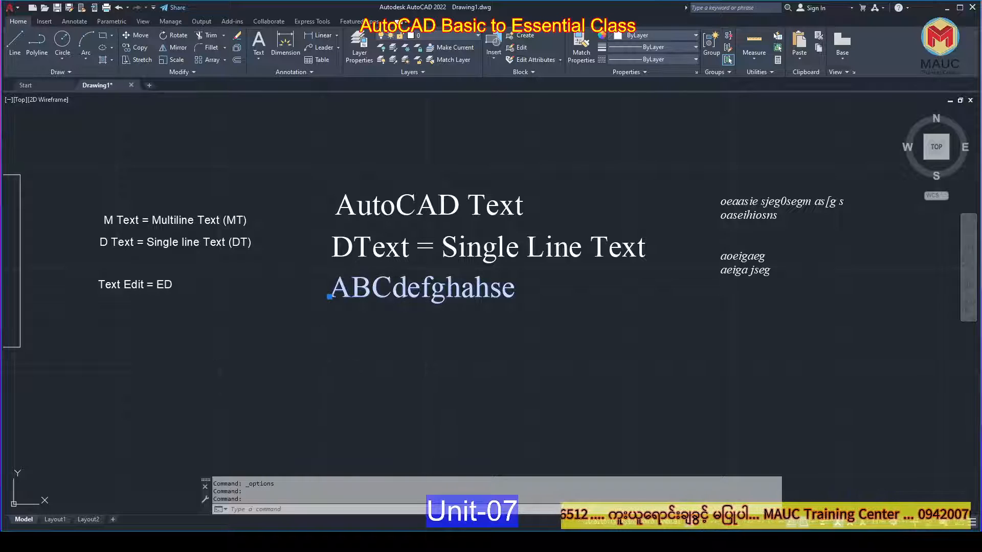
pyautogui.doubleClick(391, 297)
pyautogui.click(574, 326)
pyautogui.press('Escape')
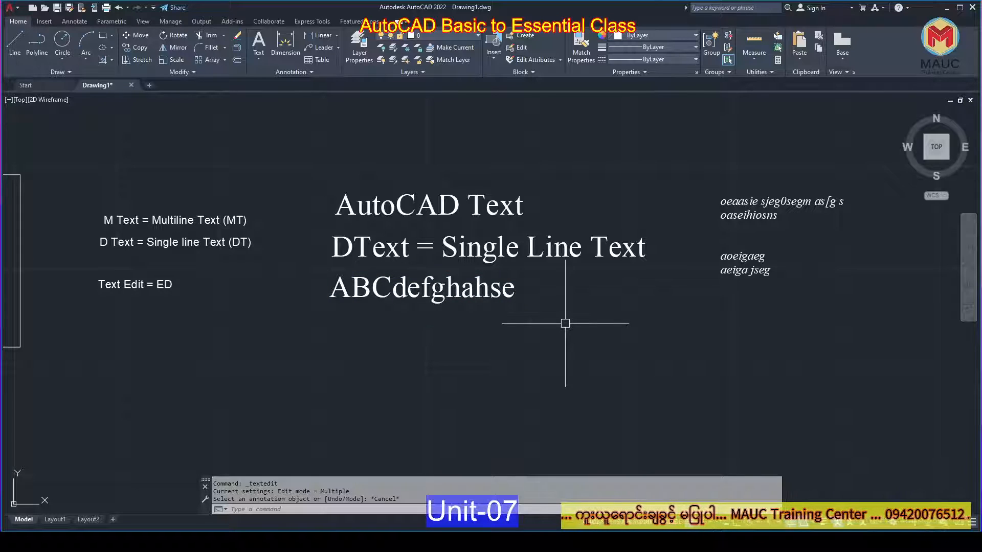
# Turn off the Double click editing option in the User Preferences of the Options dialog and apply the change
pyautogui.rightClick(563, 313)
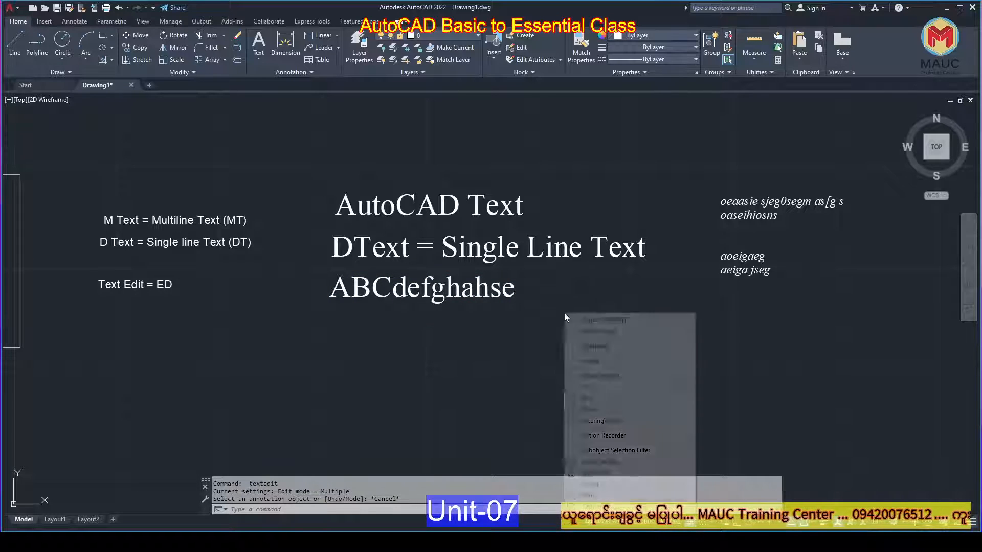
pyautogui.click(591, 506)
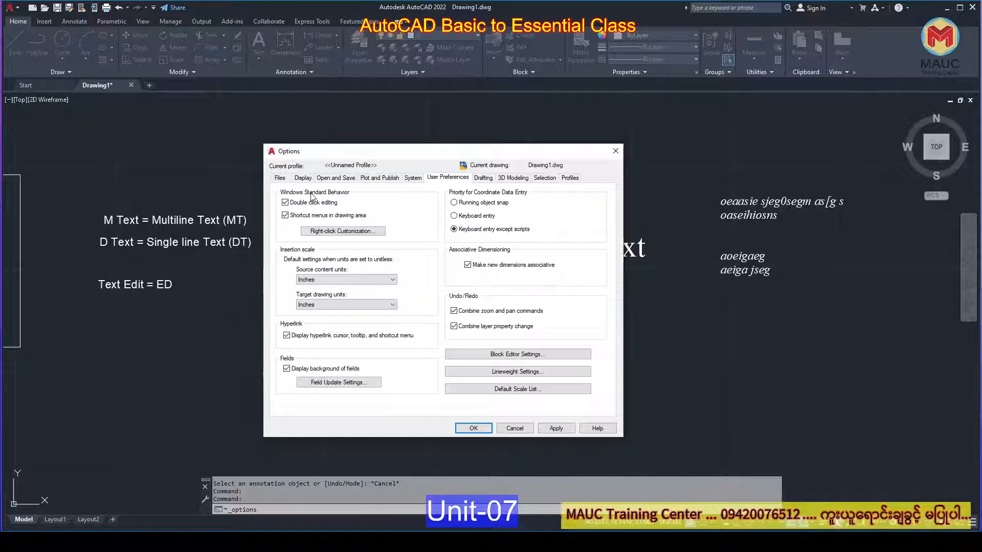
pyautogui.moveTo(372, 156); pyautogui.dragTo(438, 176)
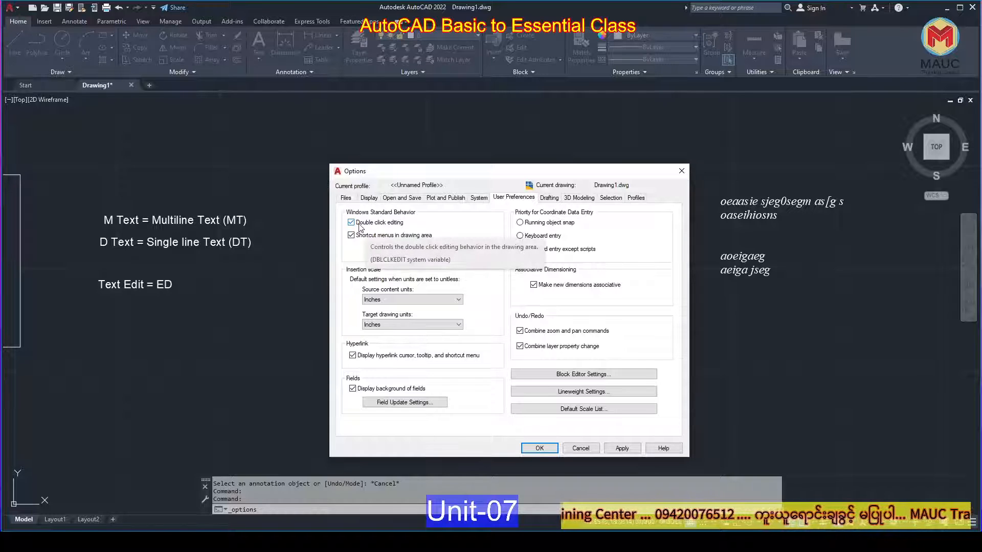
pyautogui.click(352, 223)
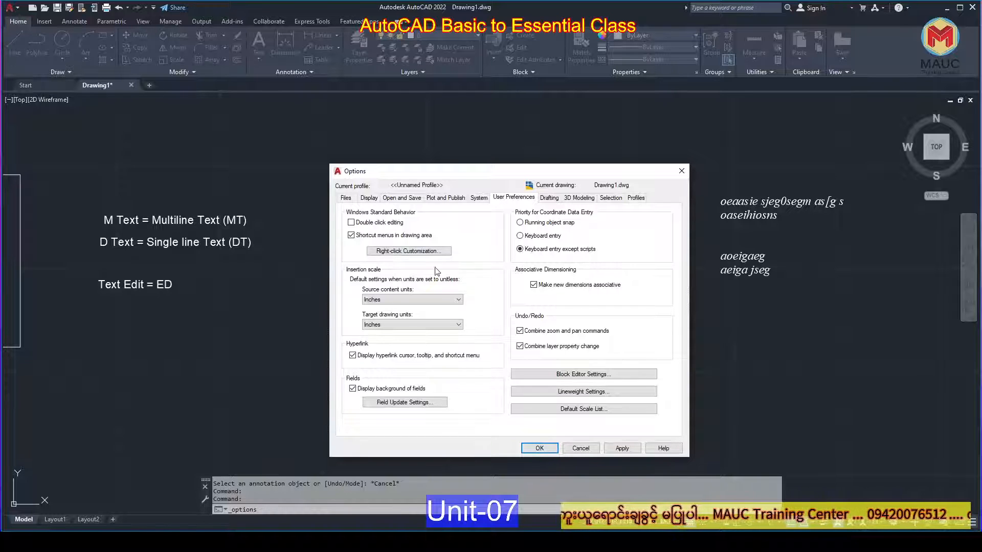
pyautogui.click(540, 448)
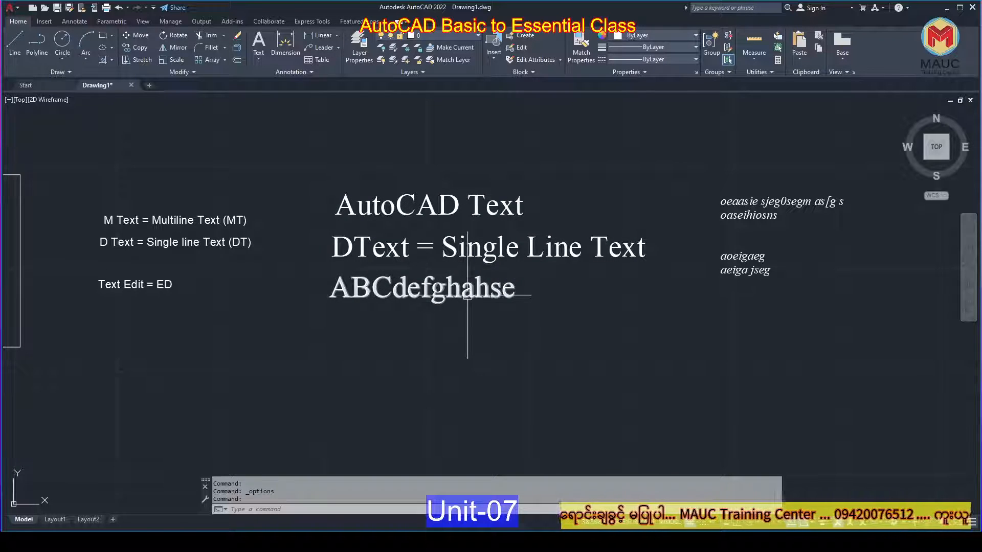
# Test text editing on the "ABCdefghahse" line, the "DText = Single Line Text" line and the italic multiline text, and clear the selection
pyautogui.click(467, 295)
pyautogui.click(597, 255)
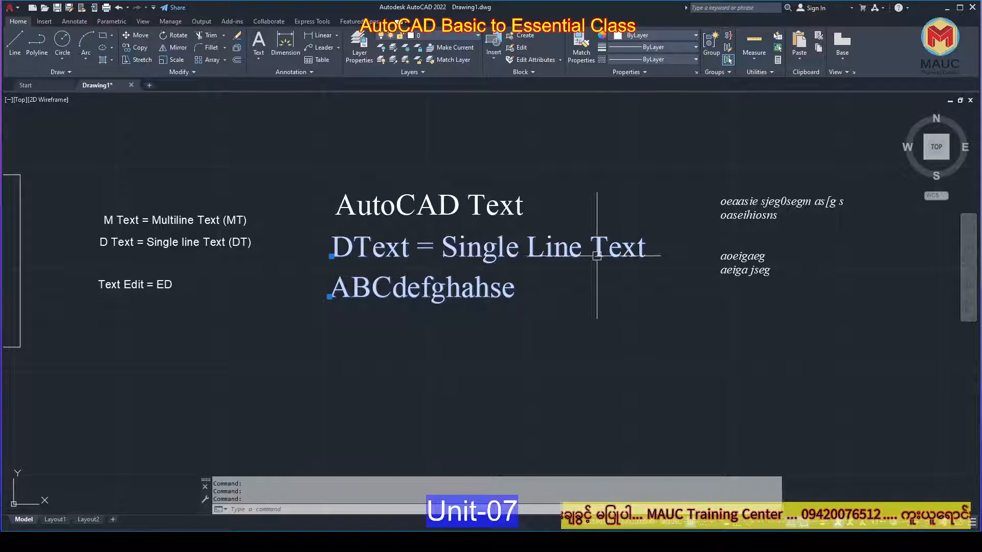
pyautogui.click(744, 259)
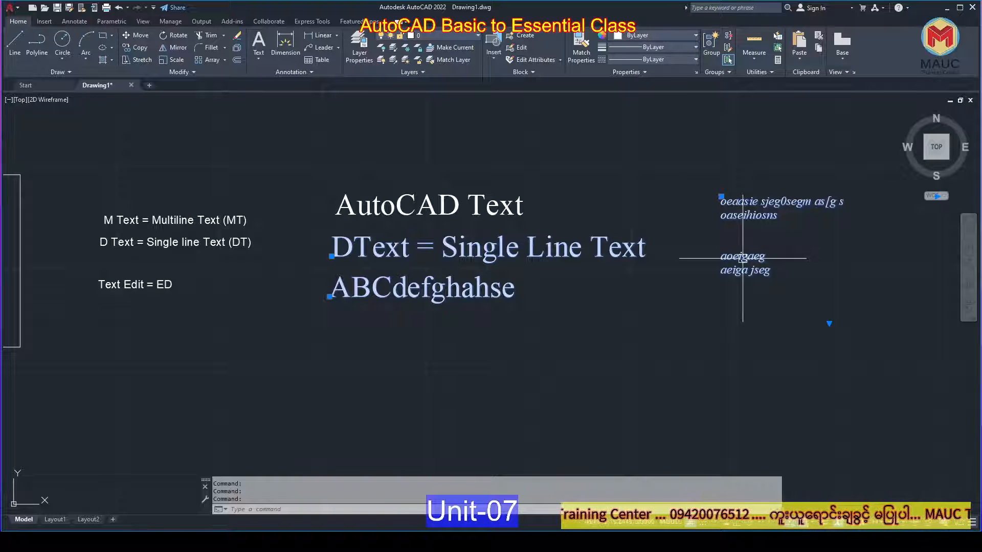
pyautogui.press('Escape')
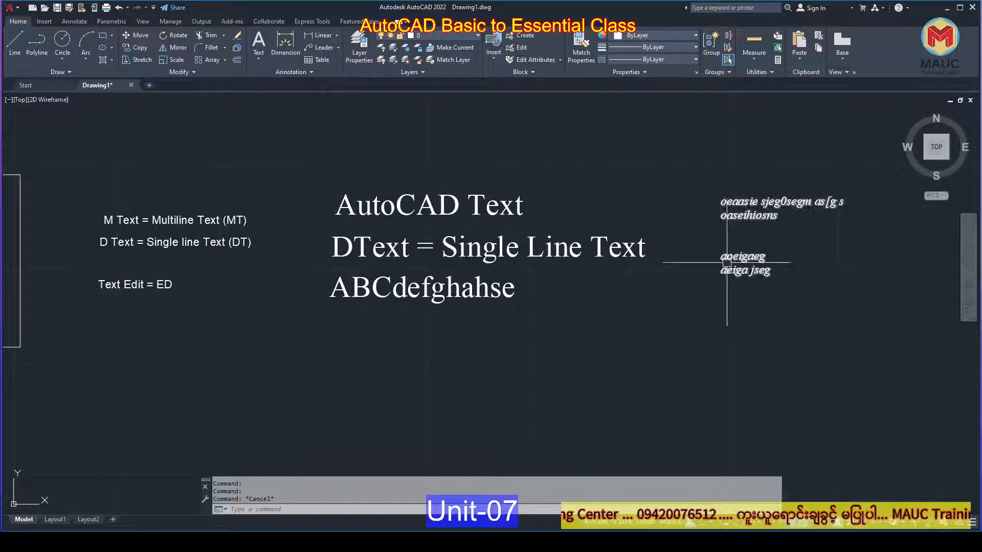
pyautogui.press('Escape')
# Turn the Double click editing option back on in the User Preferences of the Options dialog and apply the change
pyautogui.rightClick(583, 302)
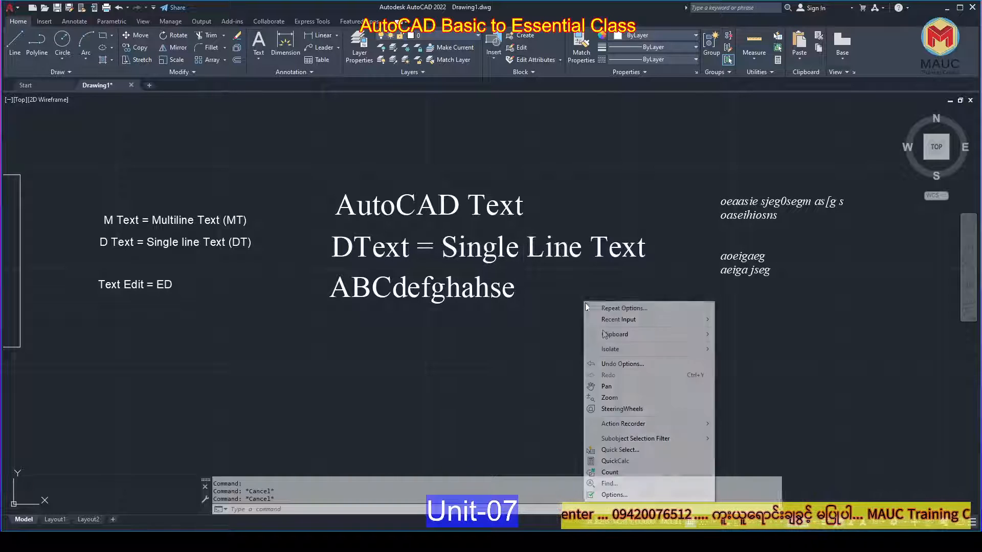
pyautogui.click(624, 495)
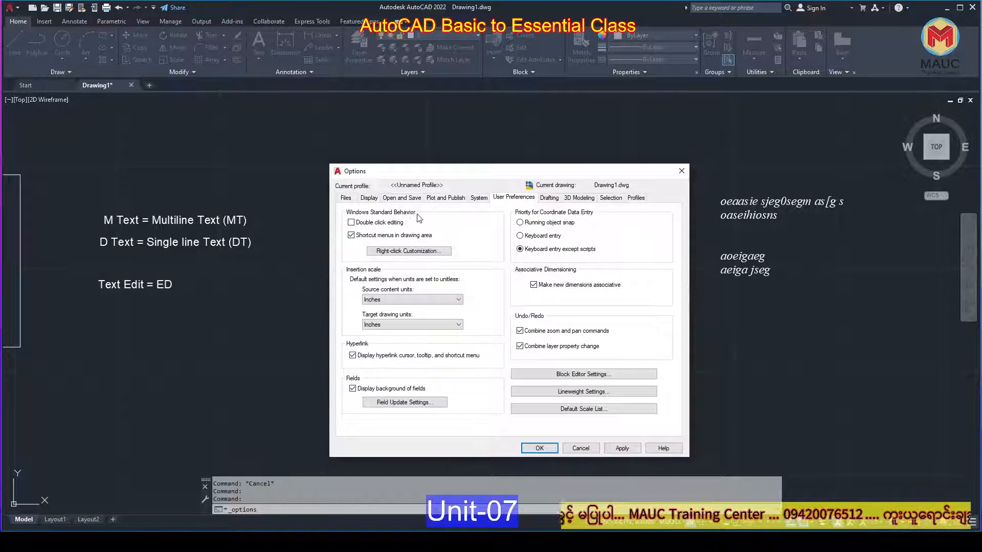
pyautogui.click(369, 225)
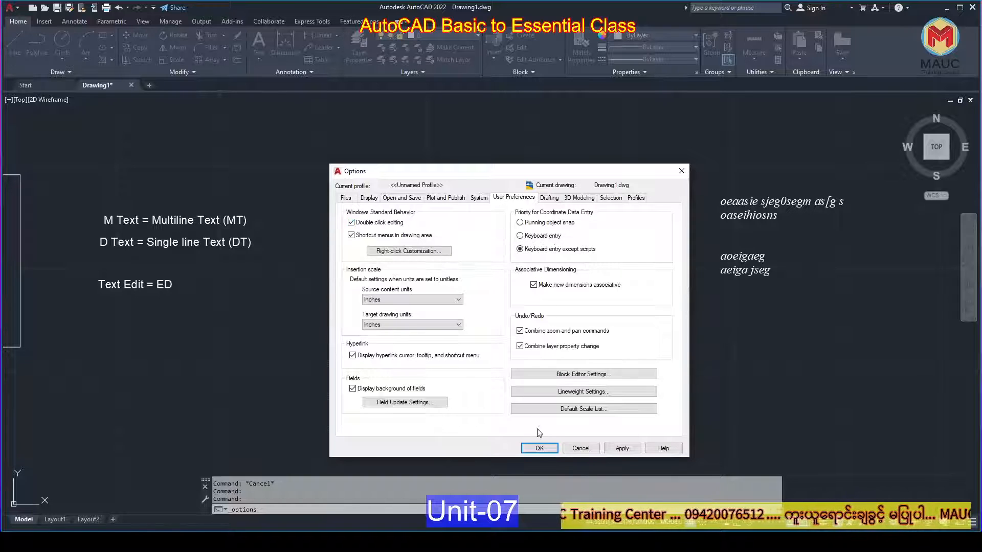
pyautogui.click(540, 448)
# Check in-place editing on the "ABCdefghahse" and "DText = Single Line Text" lines, and leave the text edit without altering them
pyautogui.click(424, 287)
pyautogui.doubleClick(473, 297)
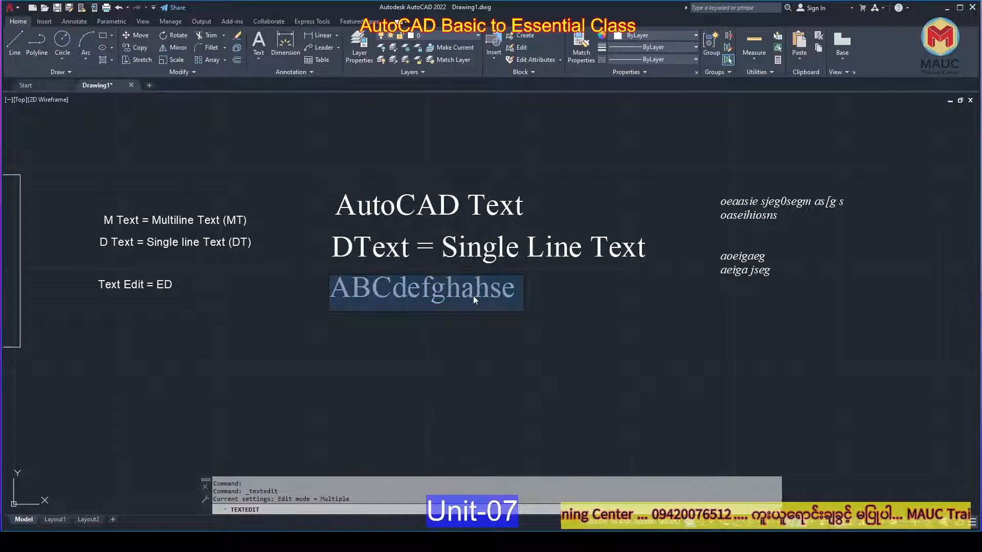
pyautogui.click(593, 324)
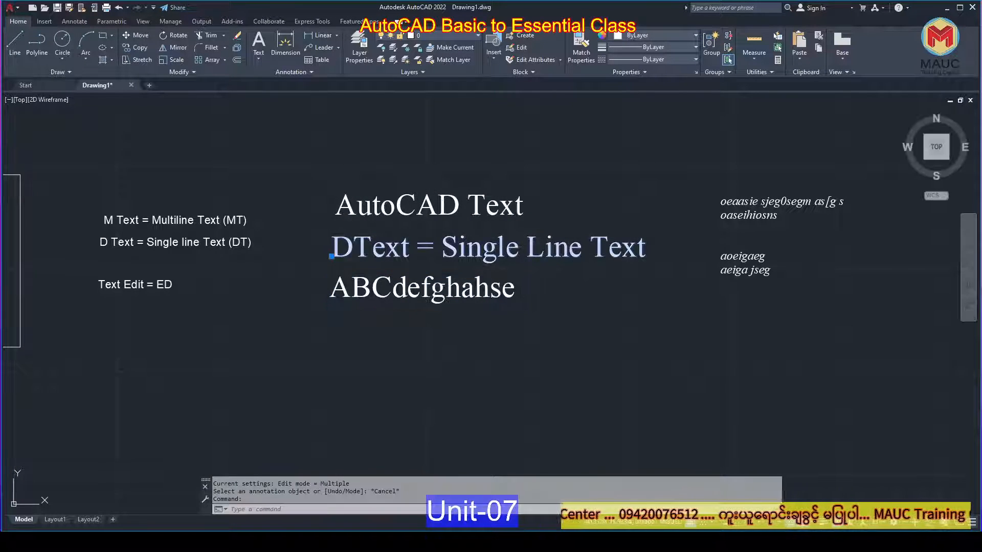
pyautogui.click(560, 250)
pyautogui.click(574, 307)
pyautogui.press('Escape')
pyautogui.scroll(-4, 574, 307)
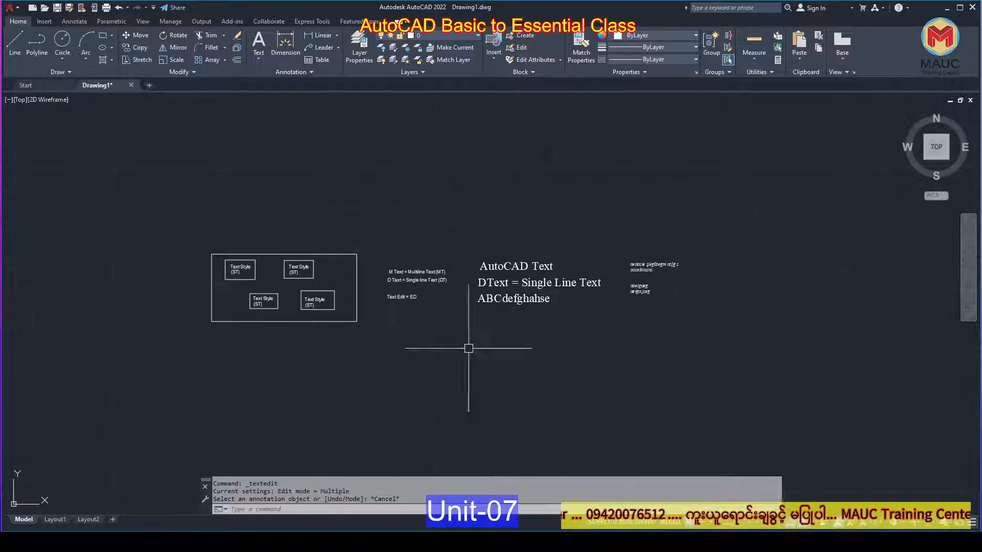
pyautogui.scroll(2, 521, 252)
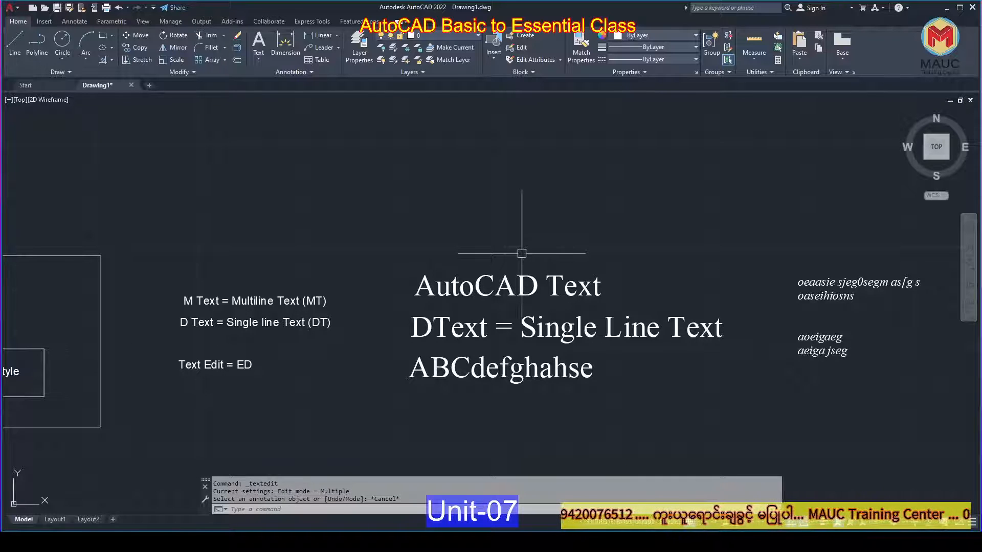
pyautogui.scroll(-4, 554, 258)
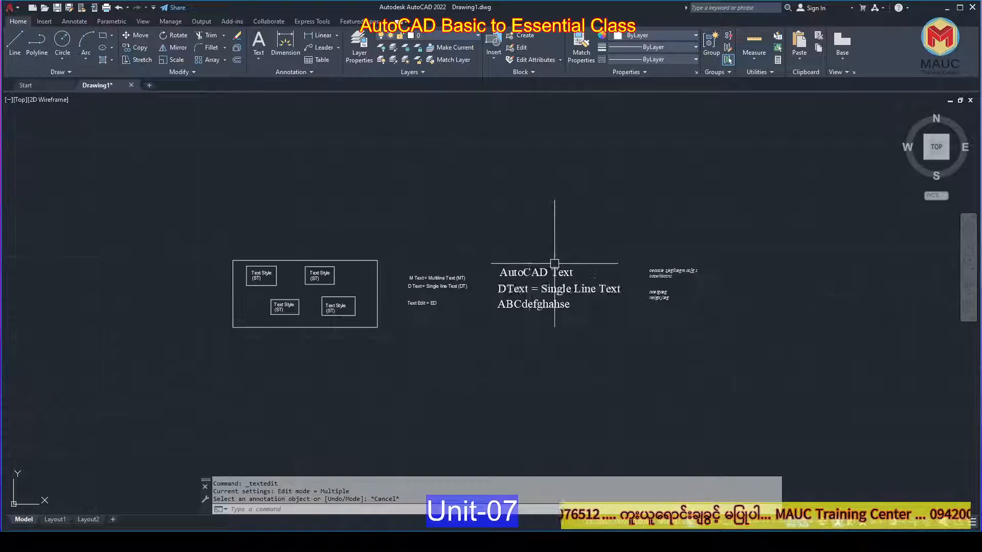
pyautogui.scroll(4, 529, 289)
pyautogui.press('Escape')
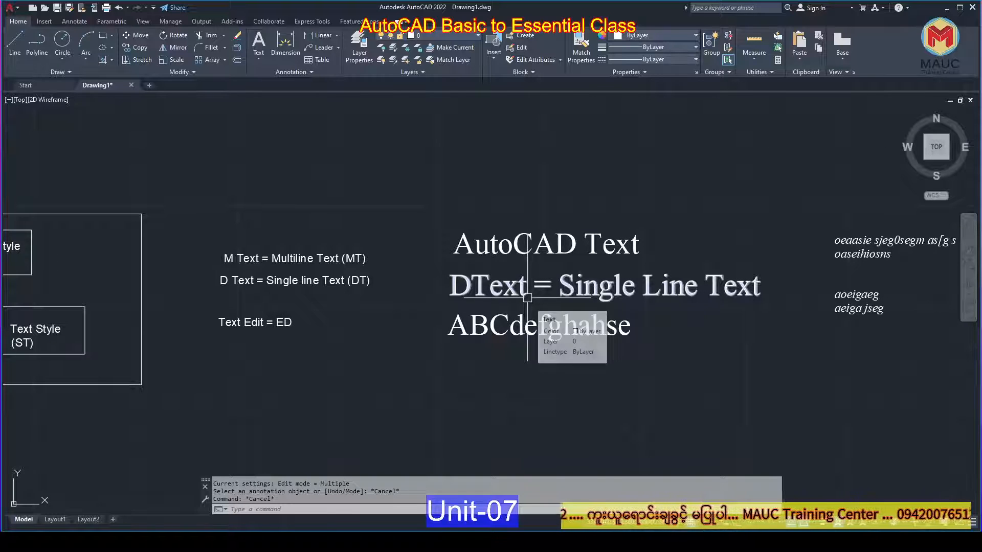
pyautogui.scroll(-2, 469, 289)
pyautogui.scroll(-2, 460, 284)
pyautogui.scroll(2, 456, 284)
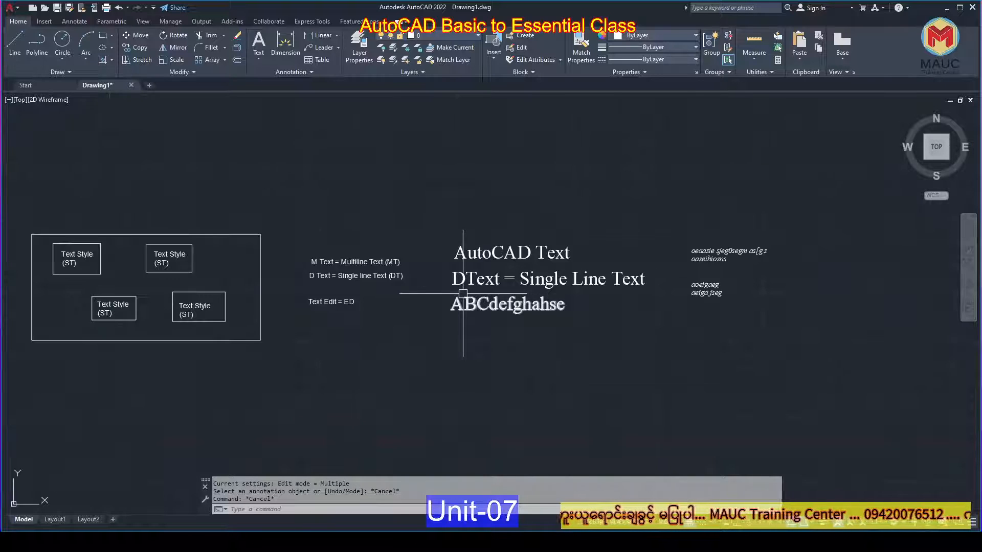
pyautogui.scroll(-2, 565, 296)
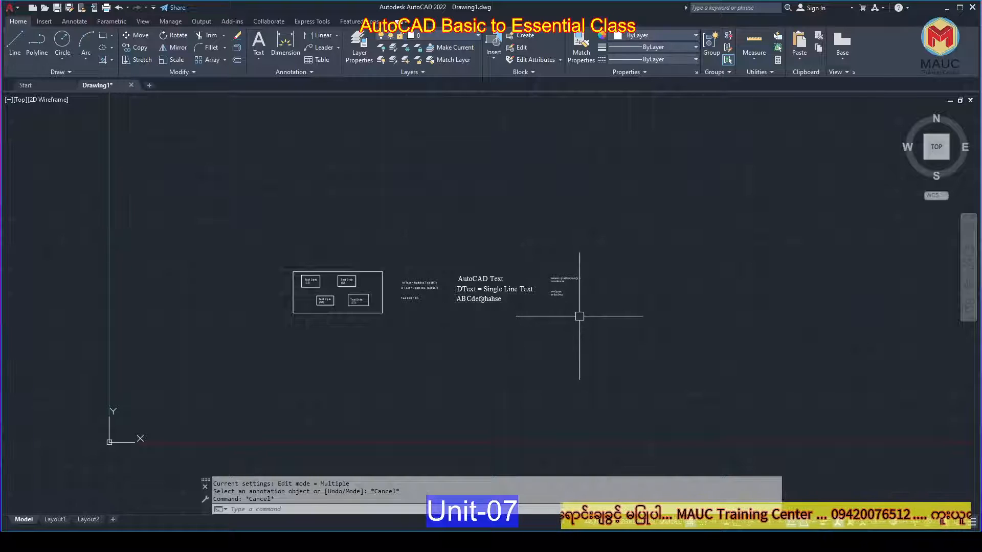
pyautogui.scroll(1, 517, 316)
pyautogui.scroll(2, 517, 316)
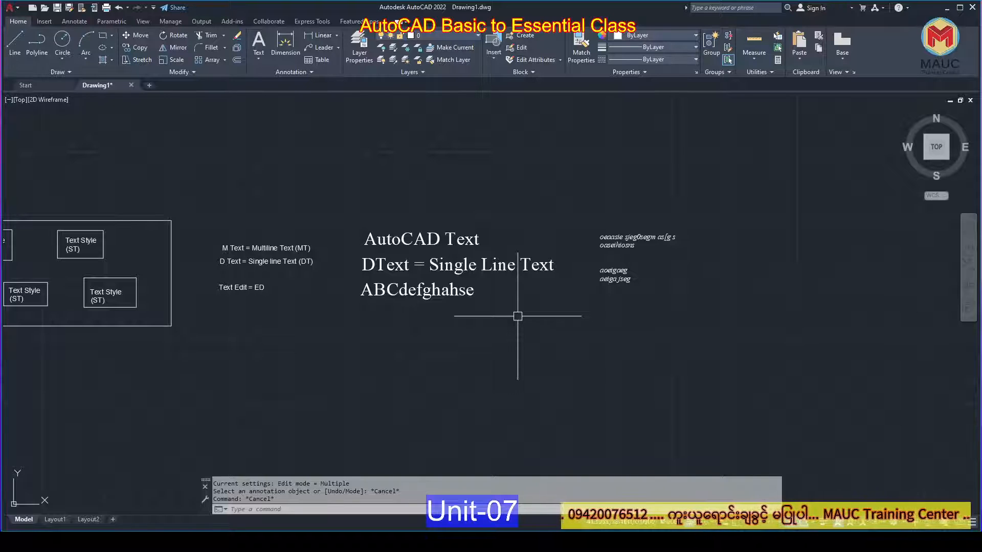
# Create a new text style named "mm font" with the ST command
pyautogui.write('ST')
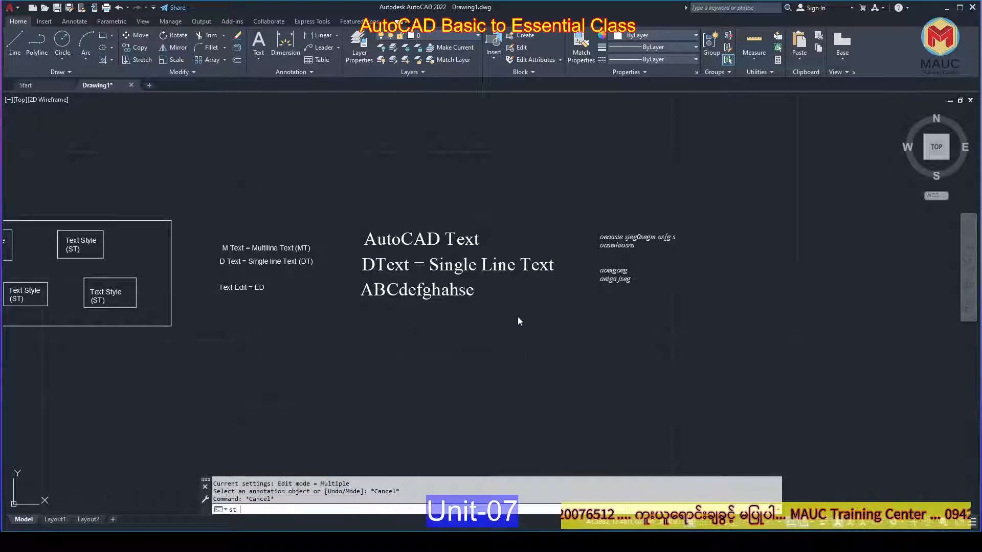
pyautogui.press('Return')
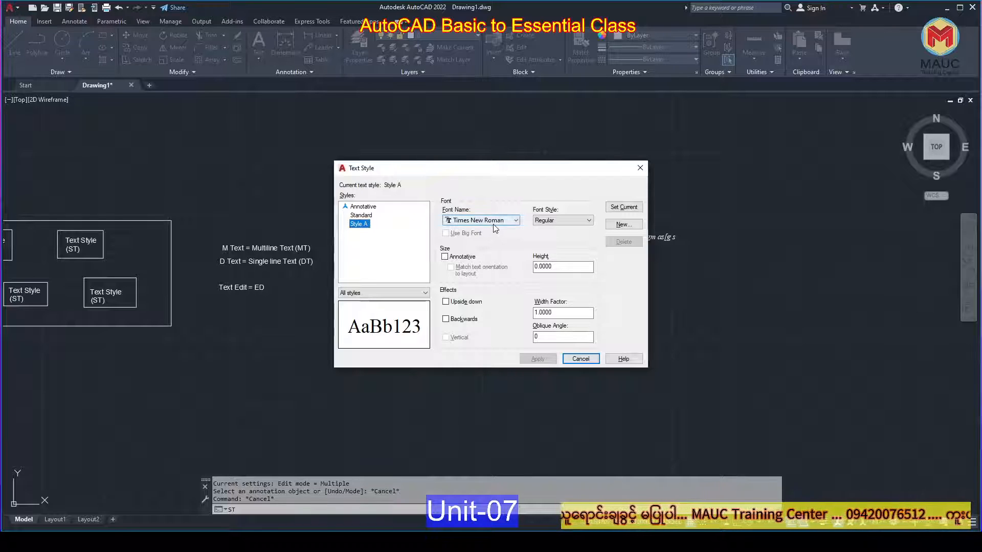
pyautogui.click(625, 224)
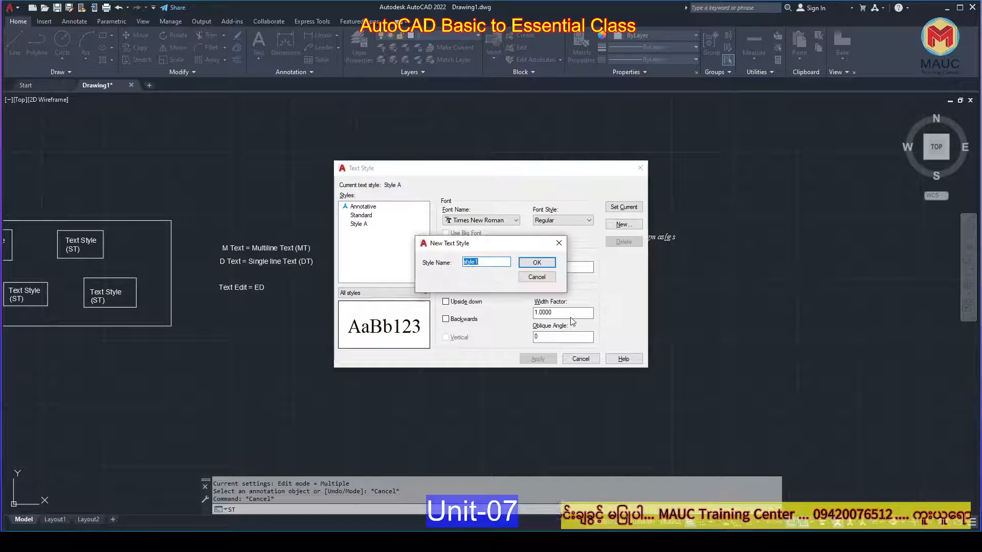
pyautogui.write('mm fo')
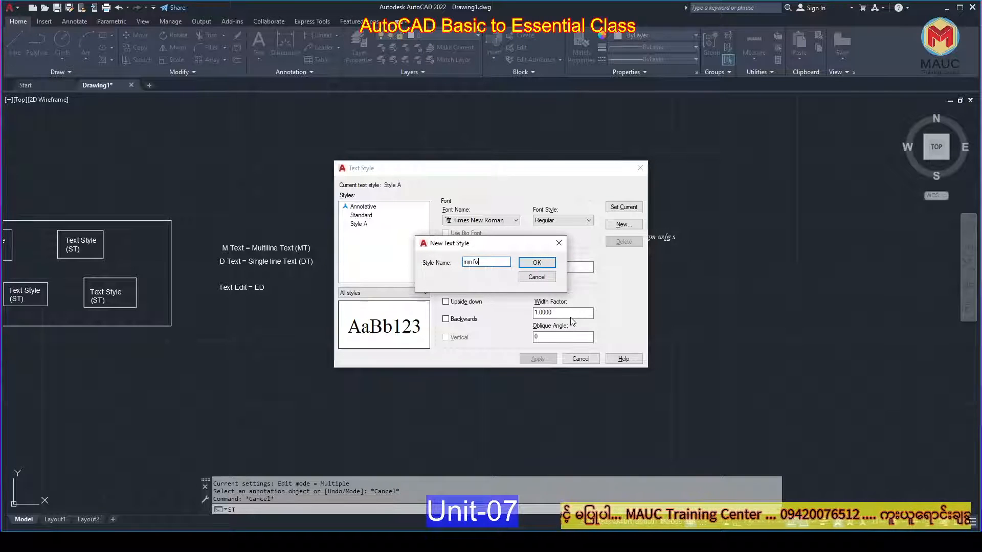
pyautogui.write('nt')
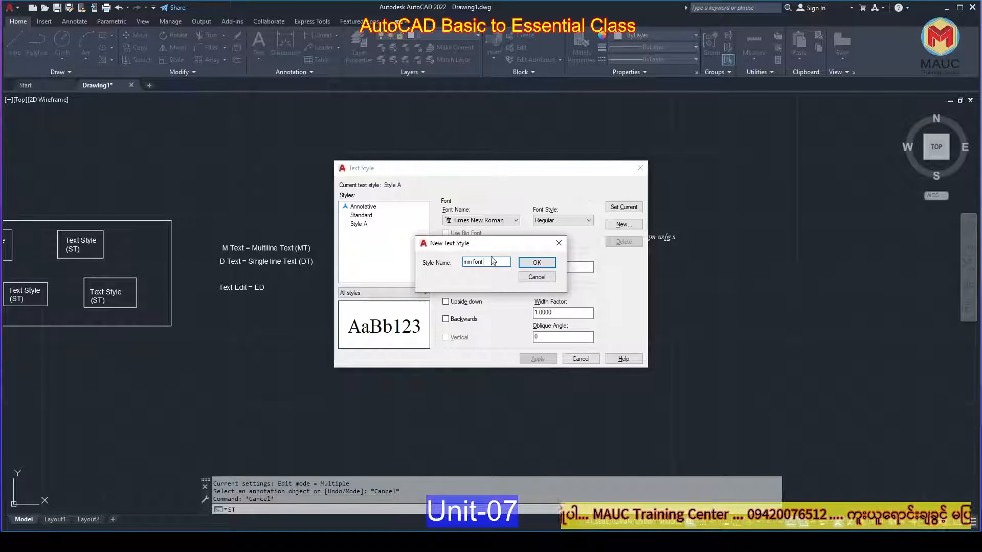
pyautogui.click(536, 262)
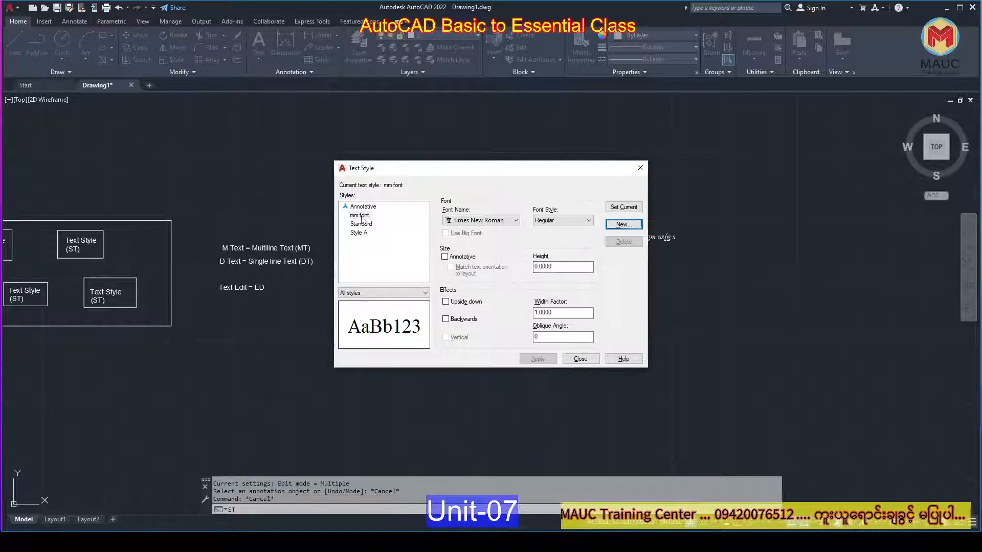
# Assign the Pyidaungsu font to the "mm font" text style, make it current with the changes saved, and finish the style setup
pyautogui.click(486, 220)
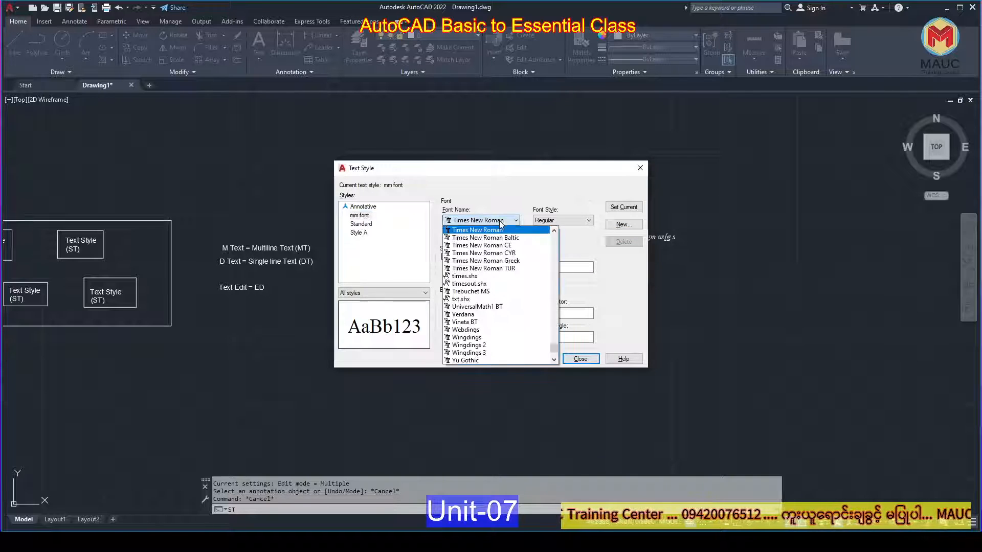
pyautogui.moveTo(552, 346); pyautogui.dragTo(547, 301)
pyautogui.scroll(4, 506, 297)
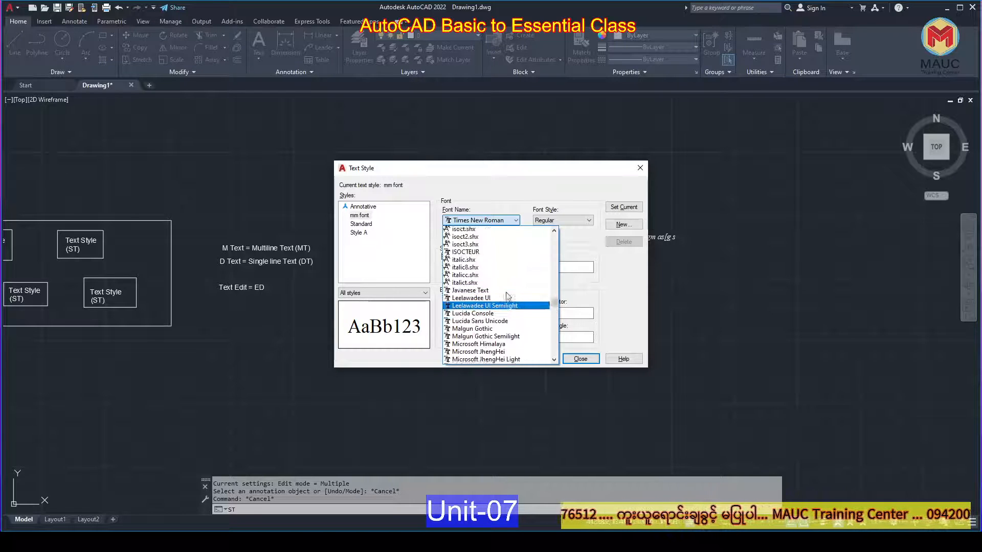
pyautogui.scroll(-4, 506, 297)
pyautogui.scroll(-12, 507, 300)
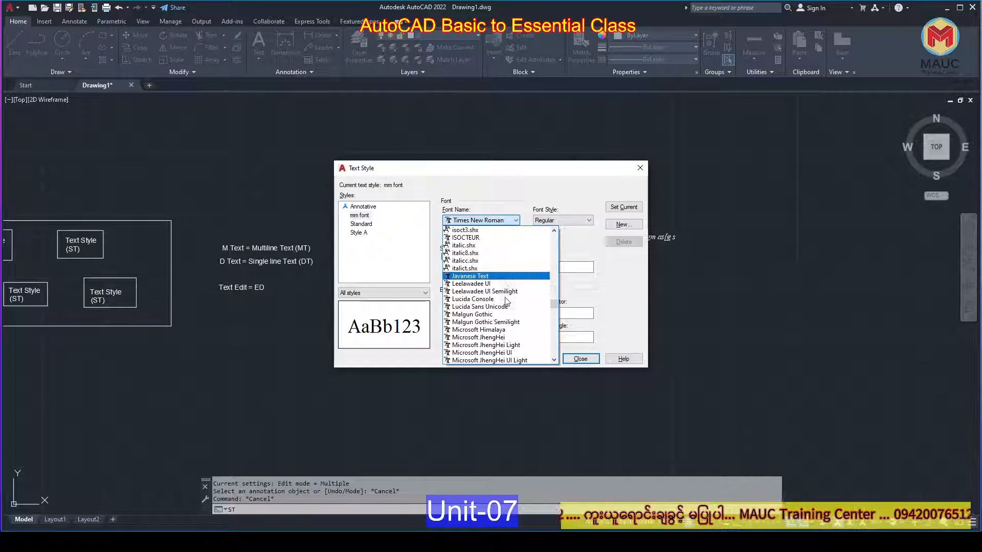
pyautogui.scroll(-1, 507, 302)
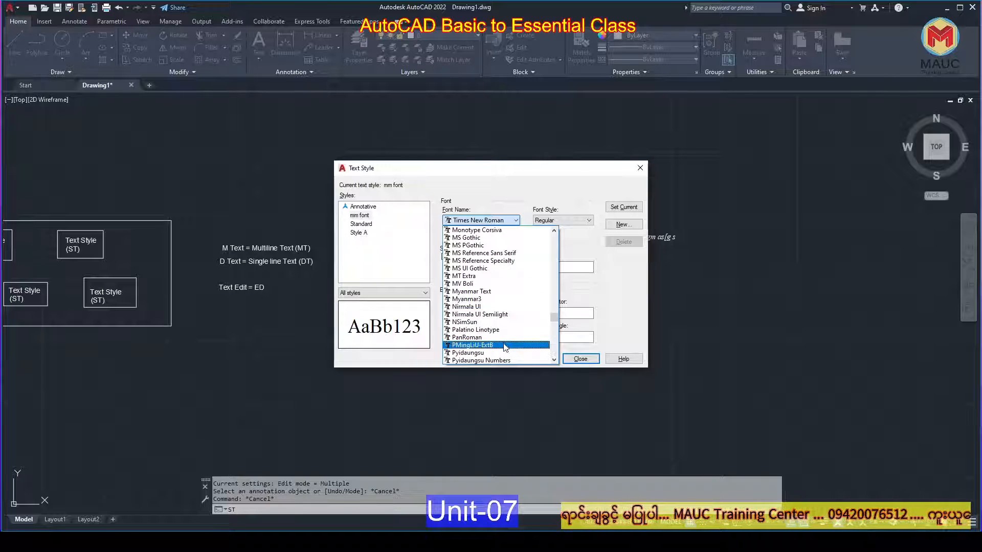
pyautogui.scroll(-1, 503, 331)
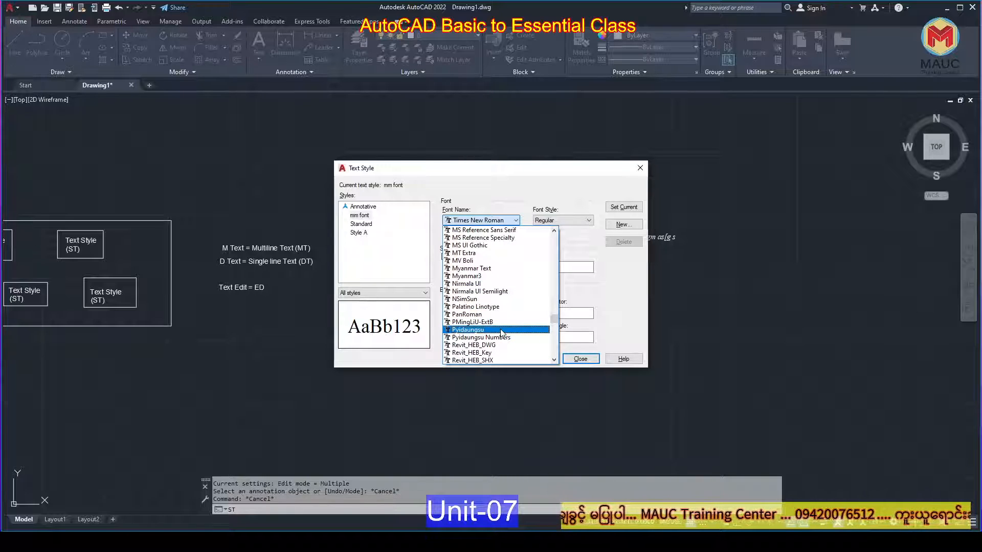
pyautogui.click(501, 330)
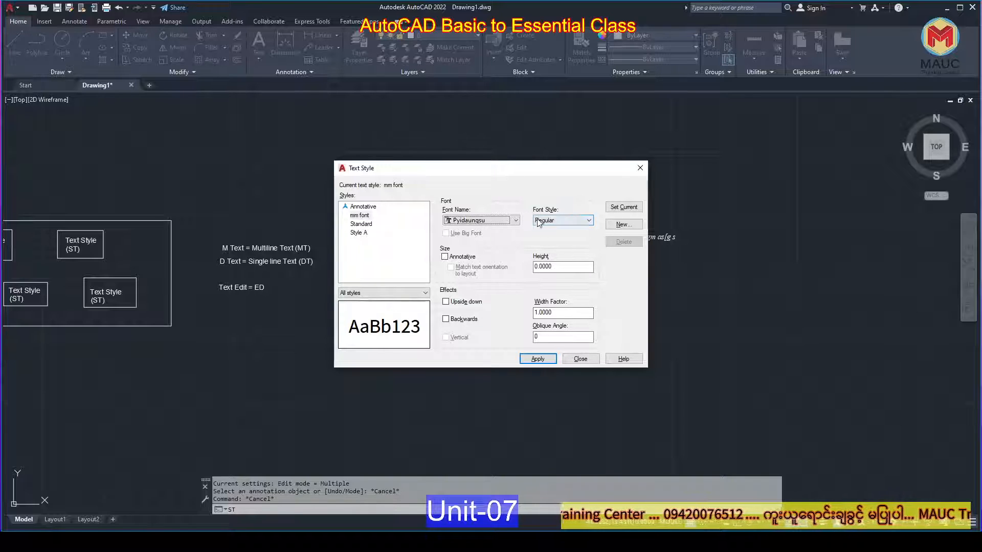
pyautogui.click(623, 207)
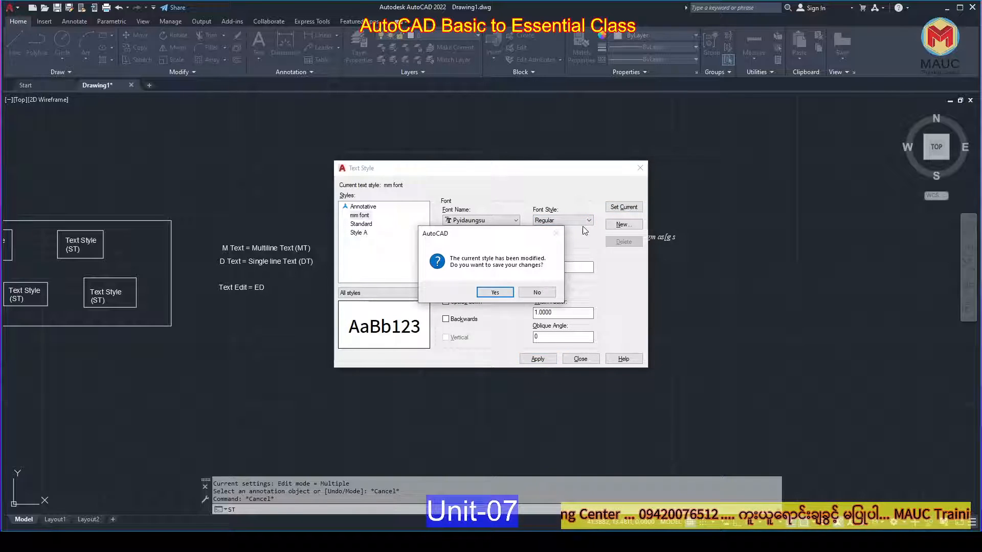
pyautogui.click(495, 292)
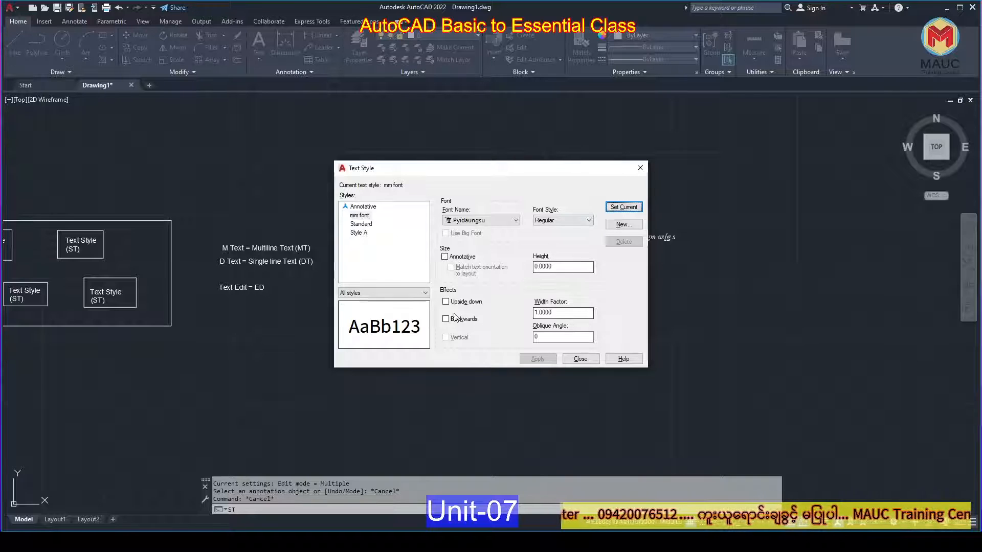
pyautogui.click(578, 359)
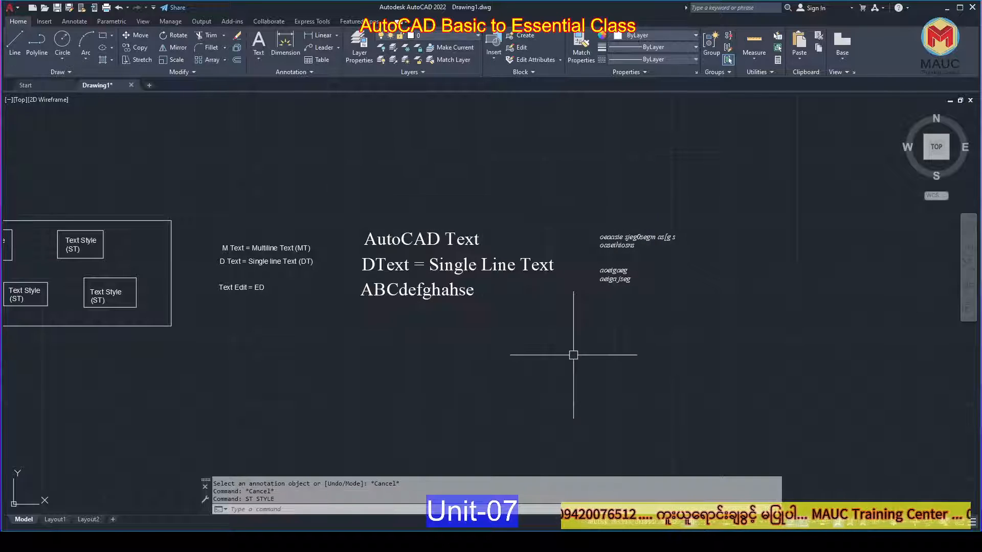
# Start a single-line text in the empty area below the existing sample texts, accepting the default height 0.2000 and rotation angle 0
pyautogui.click(258, 58)
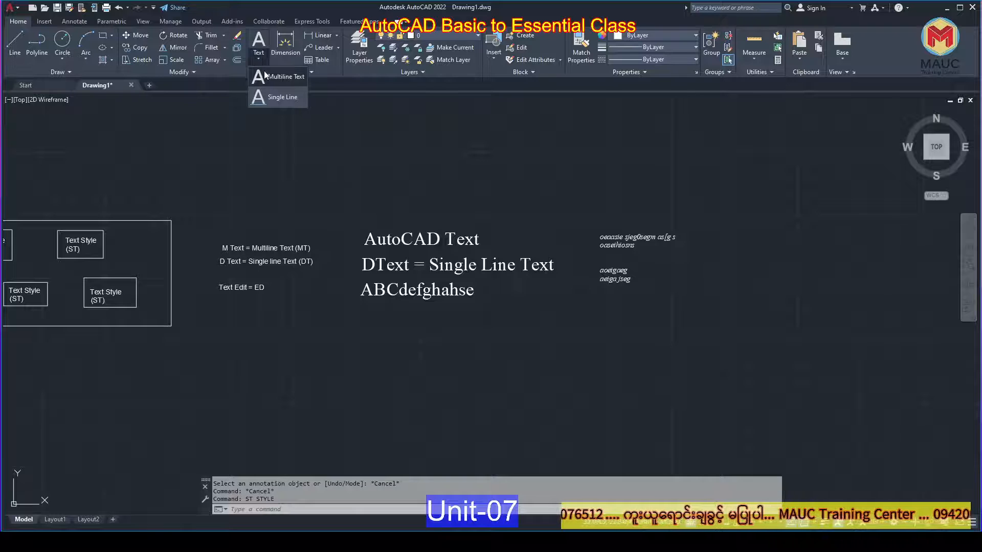
pyautogui.click(281, 97)
pyautogui.moveTo(504, 329); pyautogui.dragTo(324, 237, button='middle')
pyautogui.click(396, 326)
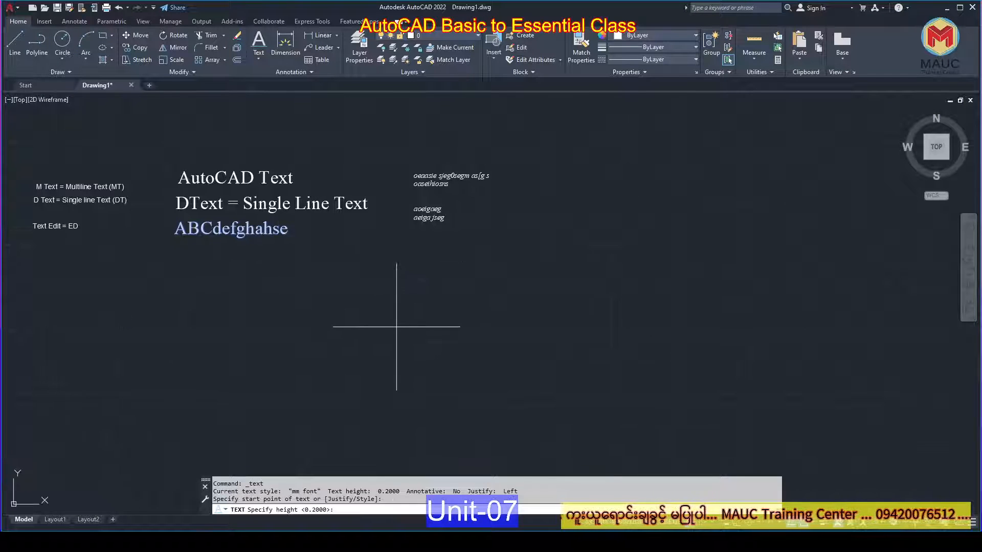
pyautogui.press('Return')
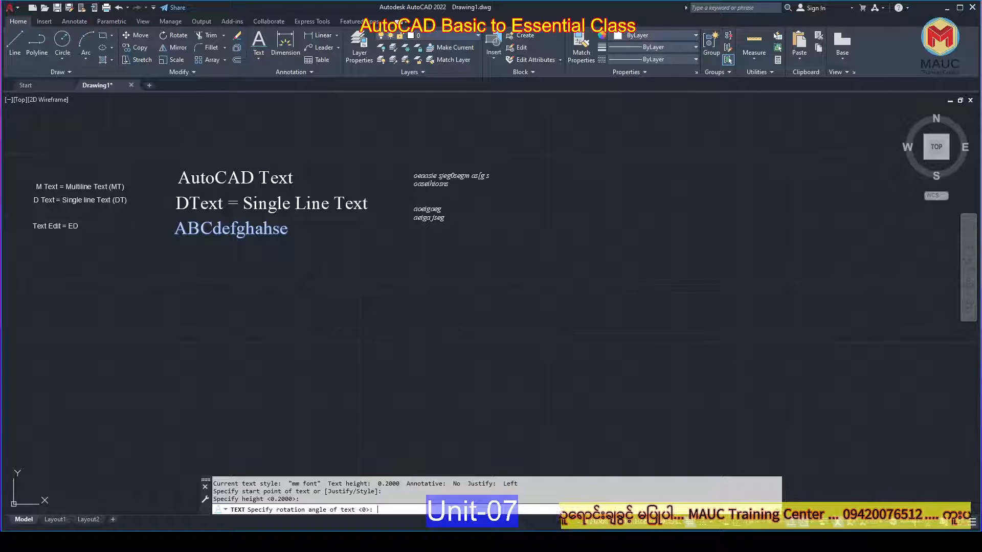
pyautogui.press('Return')
pyautogui.scroll(7, 397, 330)
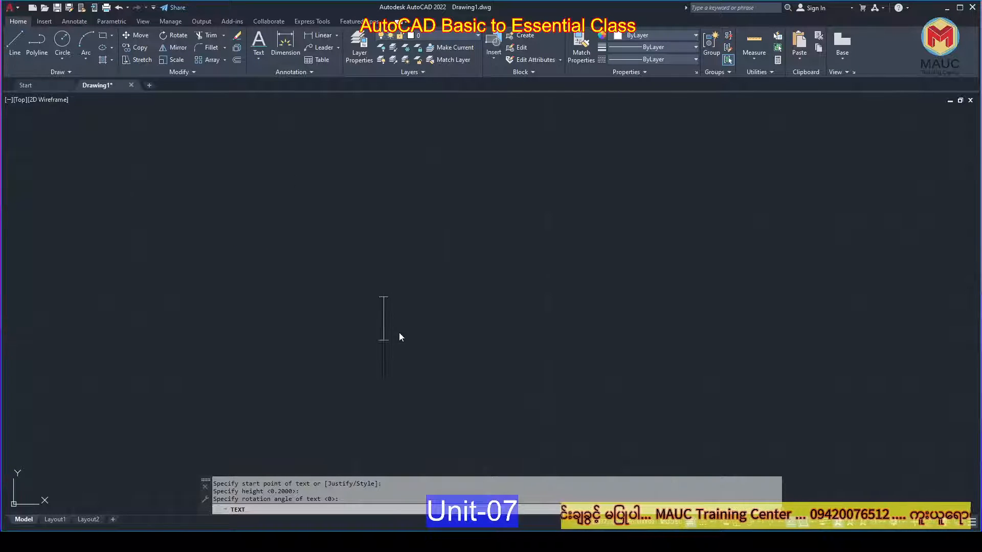
# Switch the KeyMagic keyboard to Myanmar input and clear the trial characters from the new text line
pyautogui.write('a')
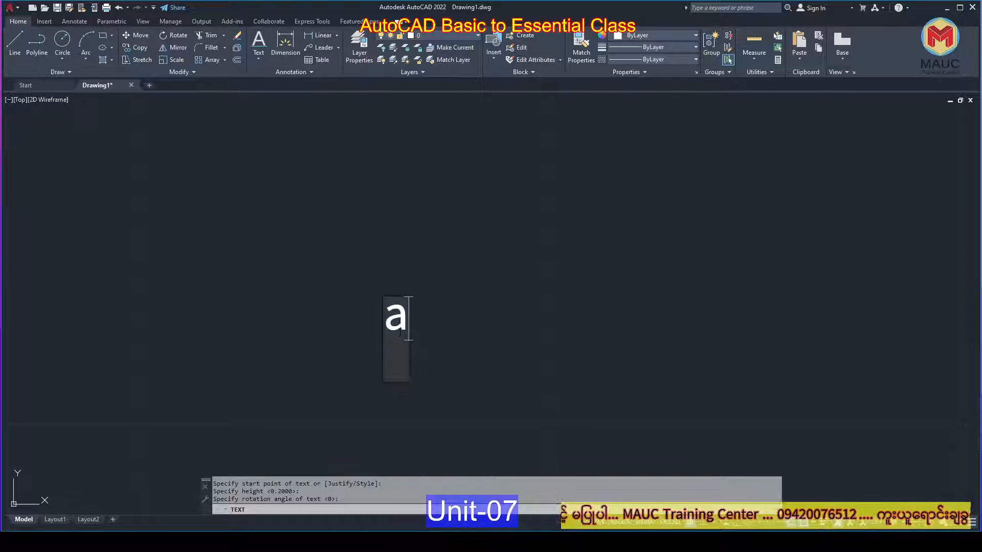
pyautogui.press('BackSpace')
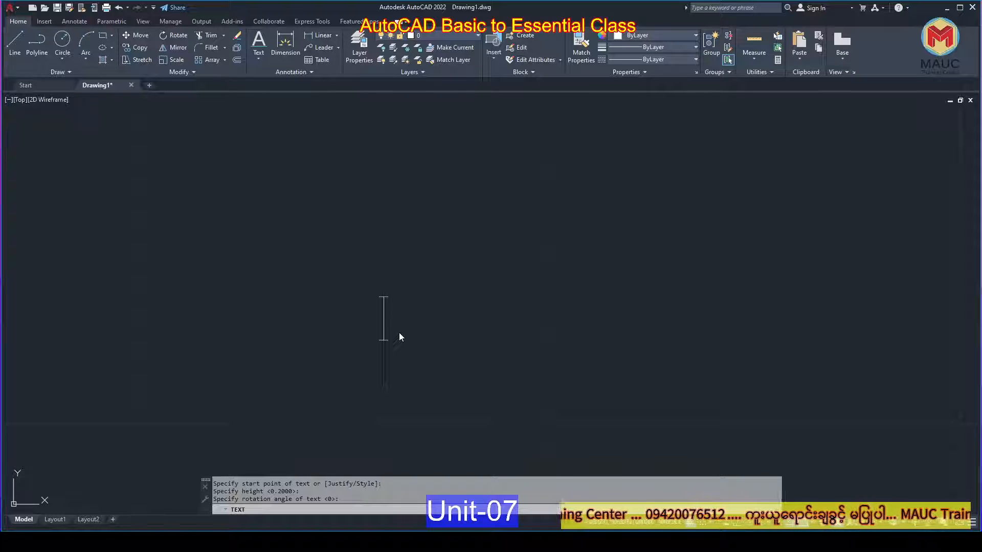
pyautogui.hotkey('ctrl', 'shift', 'p')
pyautogui.hotkey('ctrl', 'shift', 'p')
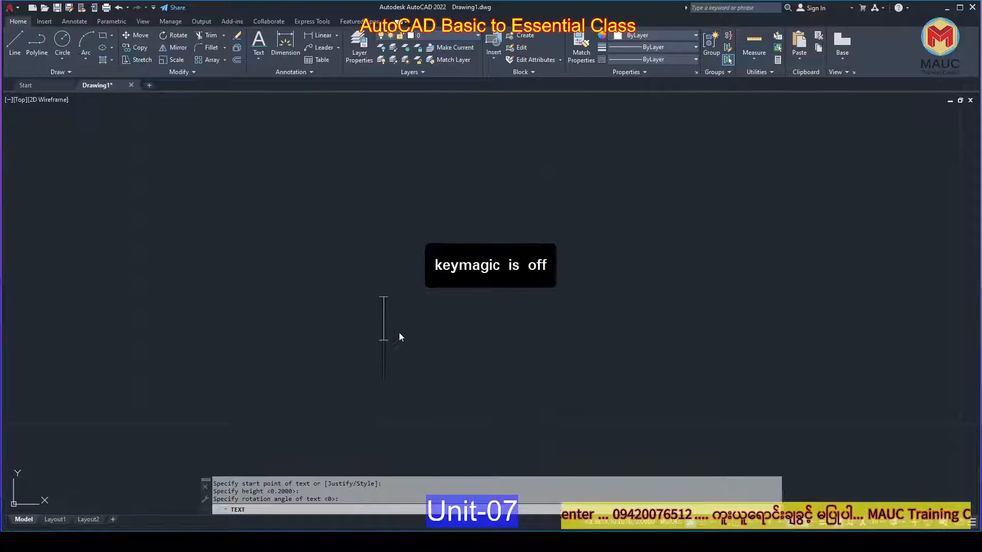
pyautogui.hotkey('ctrl', 'shift', 'p')
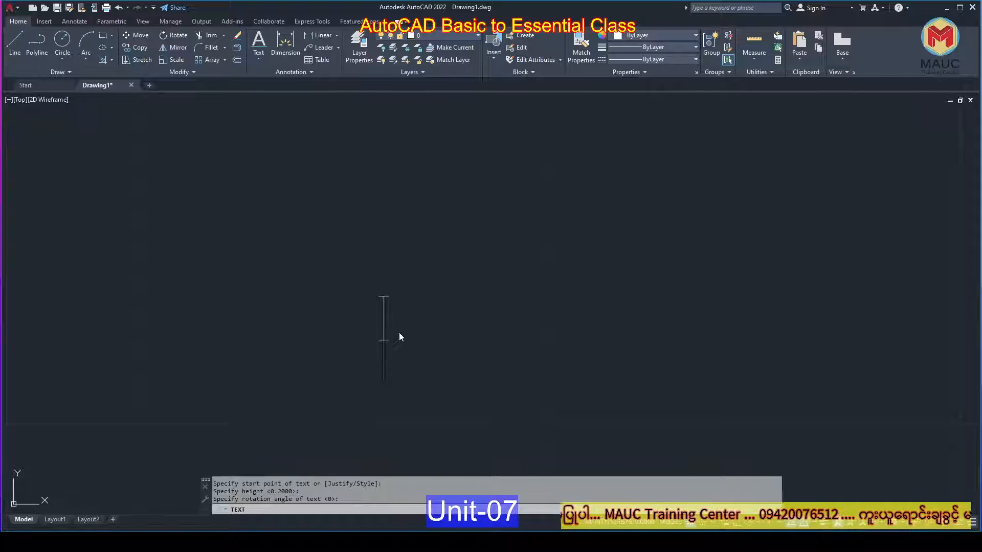
pyautogui.write('်')
pyautogui.press('BackSpace')
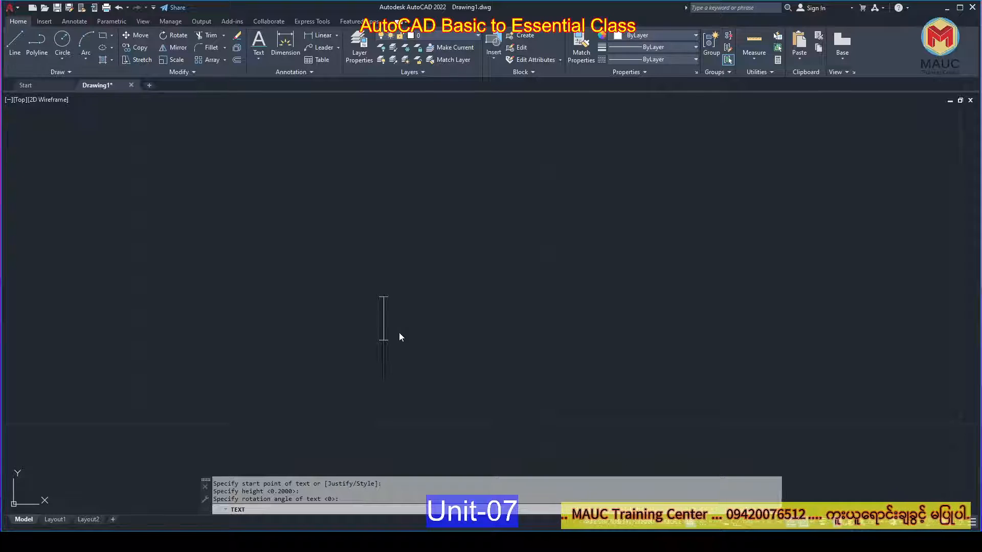
pyautogui.write('အနု')
pyautogui.press('BackSpace')
pyautogui.press('BackSpace')
pyautogui.press('BackSpace')
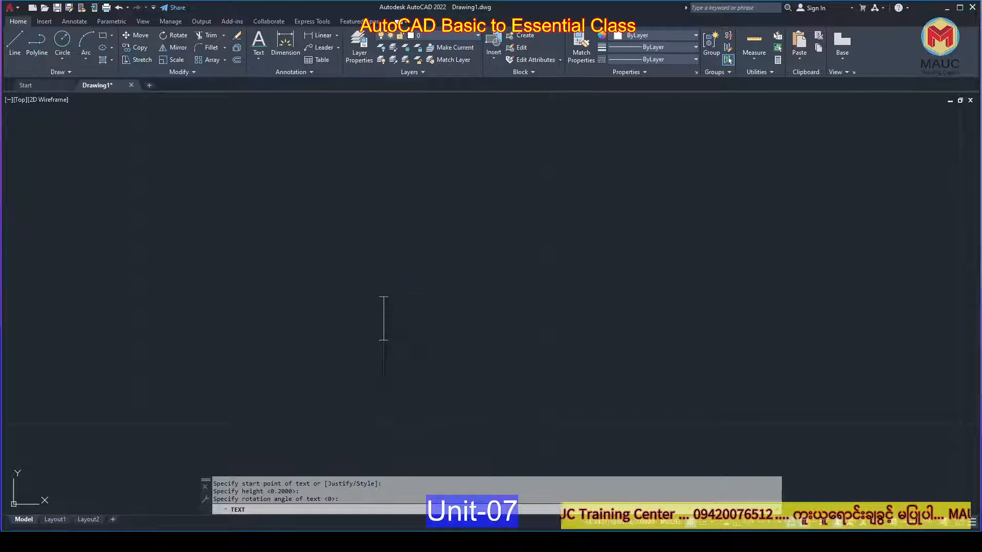
# Write the single-line text "မြန်မာစာ/ မြန်မာစကား/ အော်တိုကဒ်" and end the text command
pyautogui.write('မြန်မာစ')
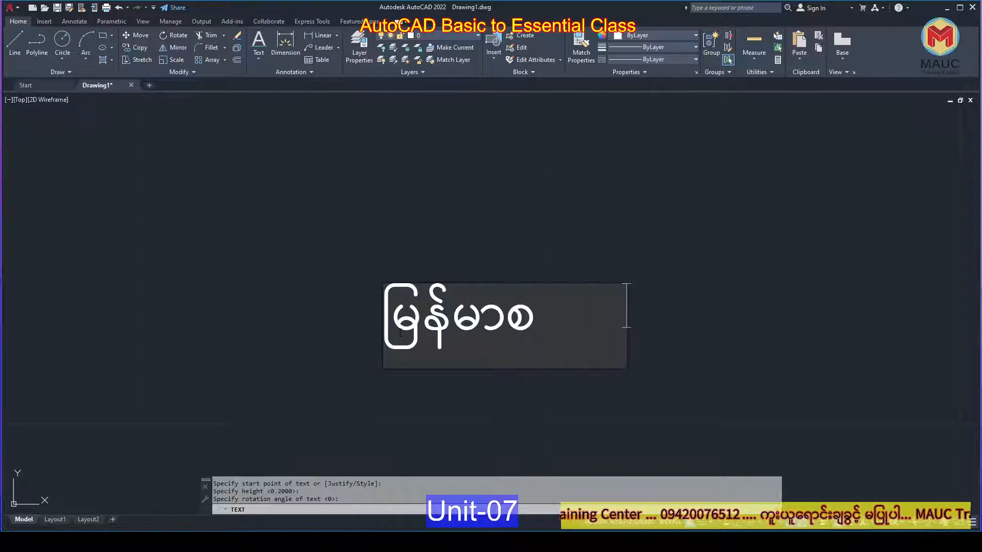
pyautogui.write('ာ')
pyautogui.write('/ မြန်ာမ')
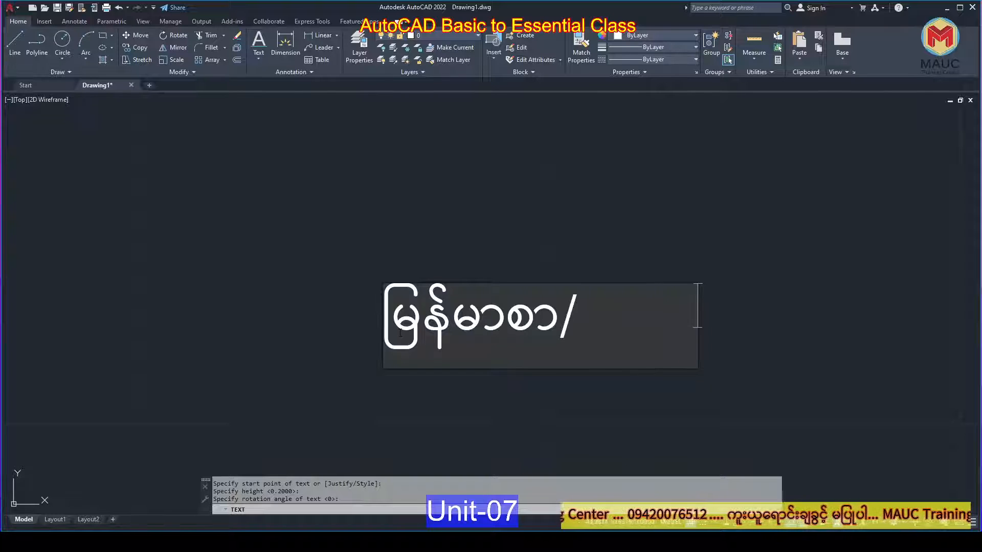
pyautogui.write('မာစကား')
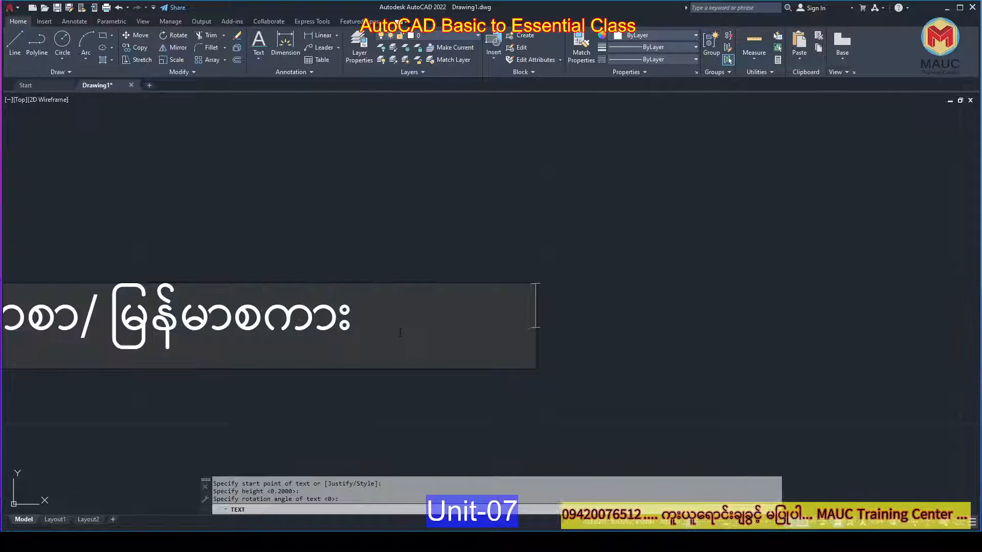
pyautogui.scroll(-6, 400, 333)
pyautogui.scroll(4, 373, 344)
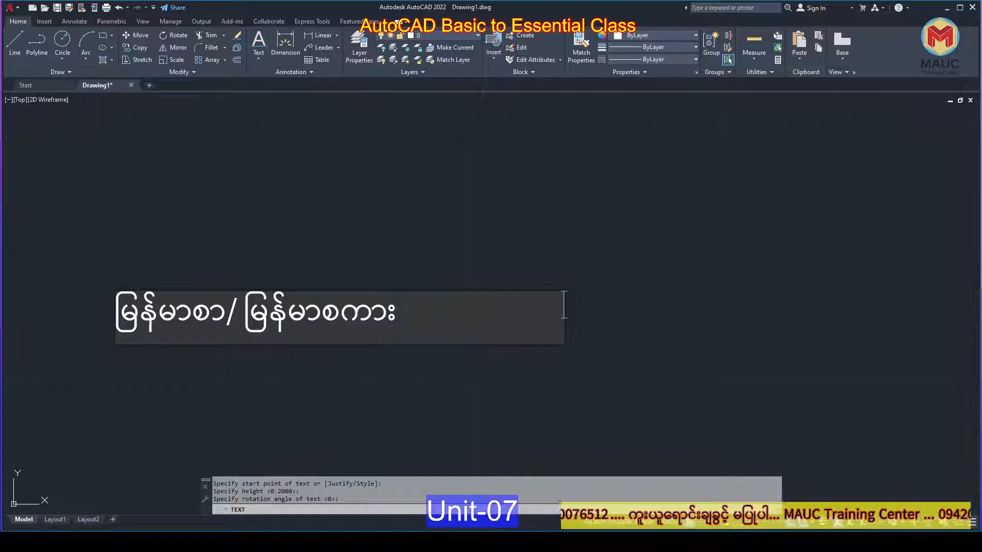
pyautogui.write('/')
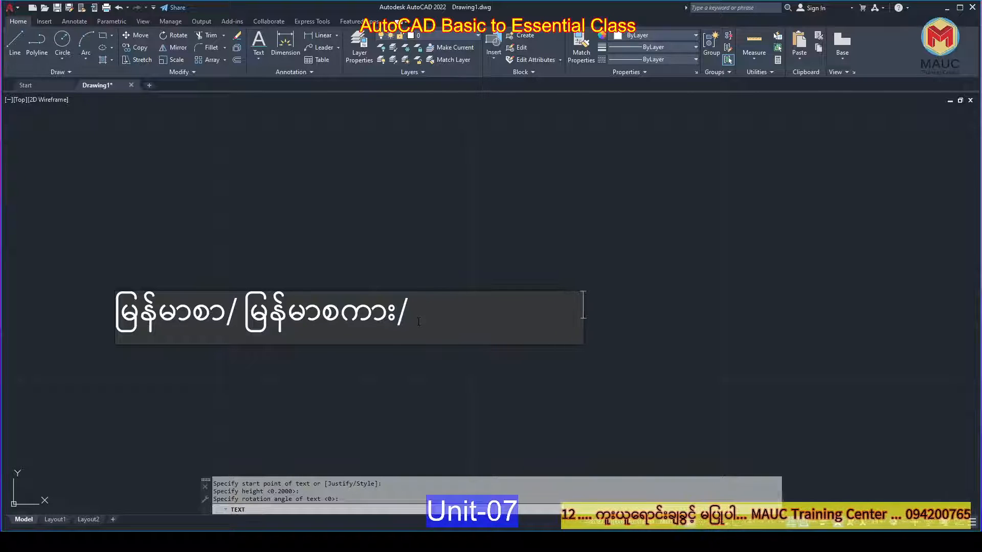
pyautogui.write(' အော်တိုကဒ်')
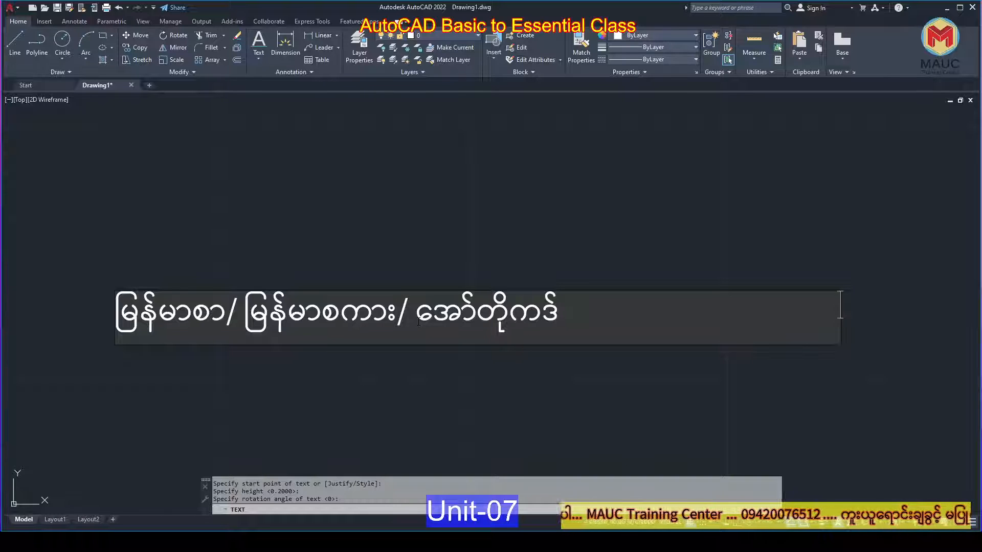
pyautogui.press('Return')
pyautogui.press('Return')
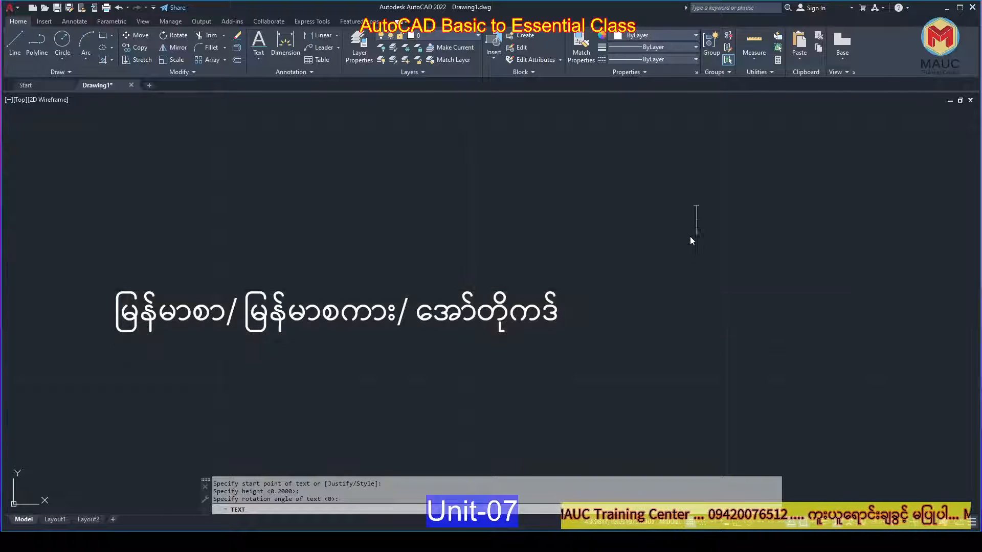
pyautogui.scroll(-2, 689, 236)
pyautogui.scroll(2, 511, 297)
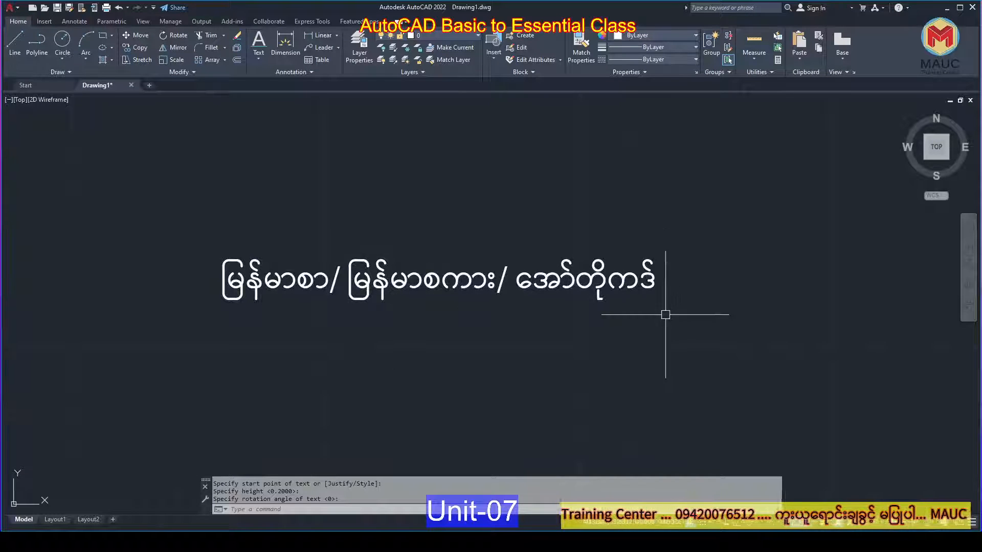
# Create a new text style named "mm CE Fonts"
pyautogui.write('ST')
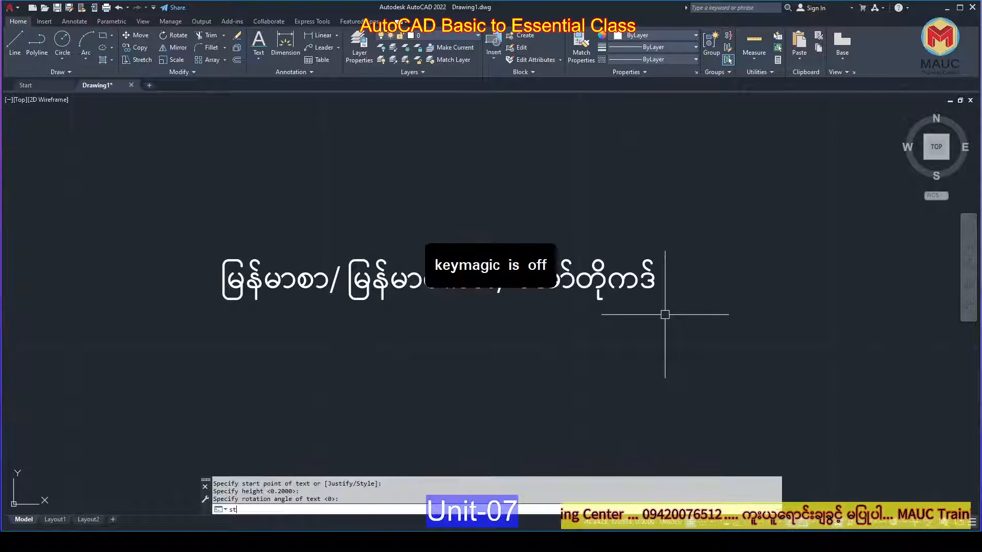
pyautogui.press('Return')
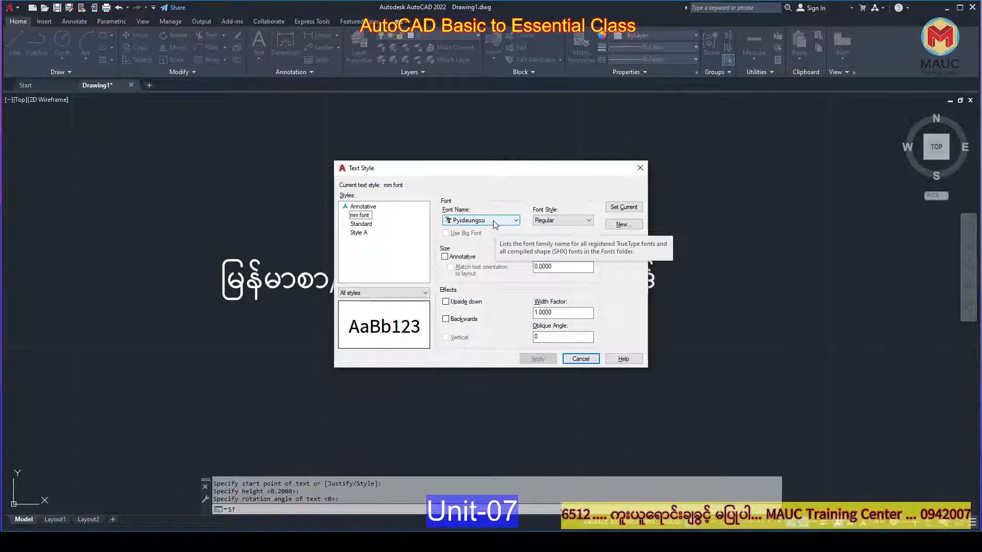
pyautogui.click(623, 224)
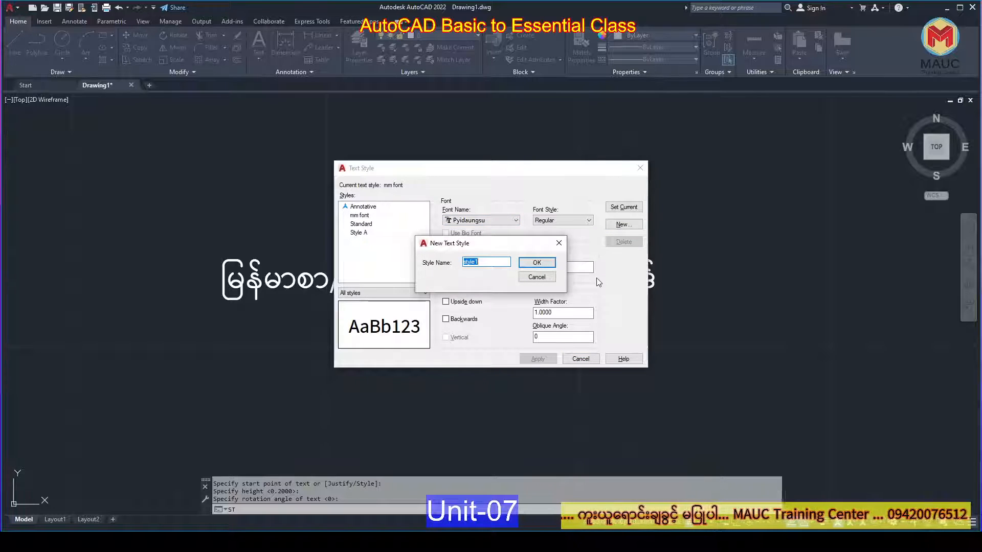
pyautogui.write('mm CE Fonts')
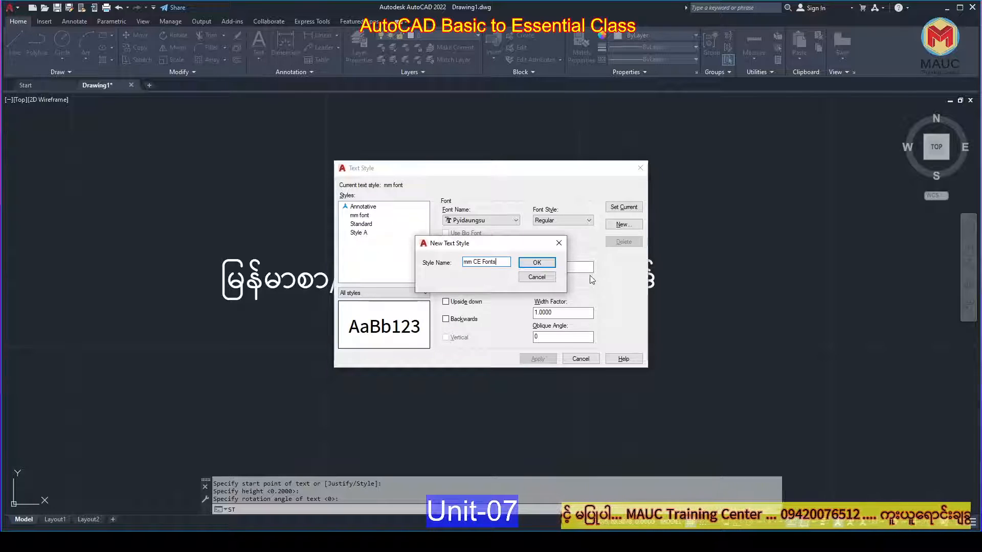
pyautogui.click(535, 262)
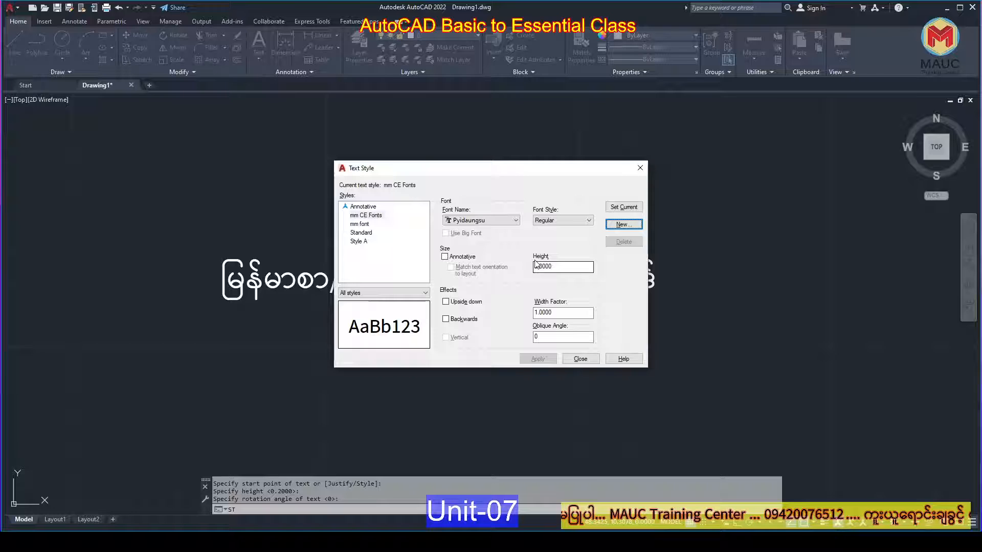
# Try the CE CLASSIC and CE EXCEL fonts on the "mm CE Fonts" text style
pyautogui.click(373, 216)
pyautogui.click(484, 219)
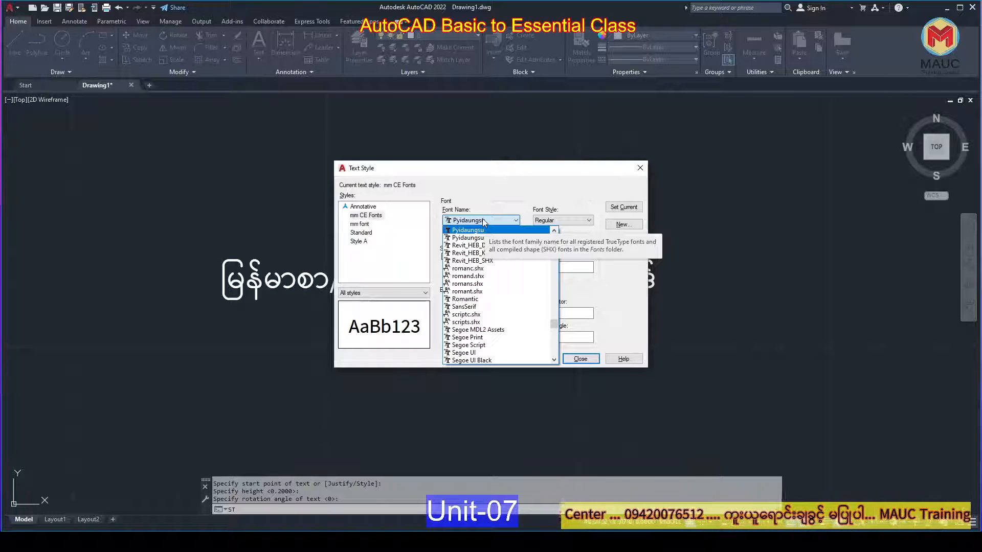
pyautogui.moveTo(554, 324); pyautogui.dragTo(549, 277)
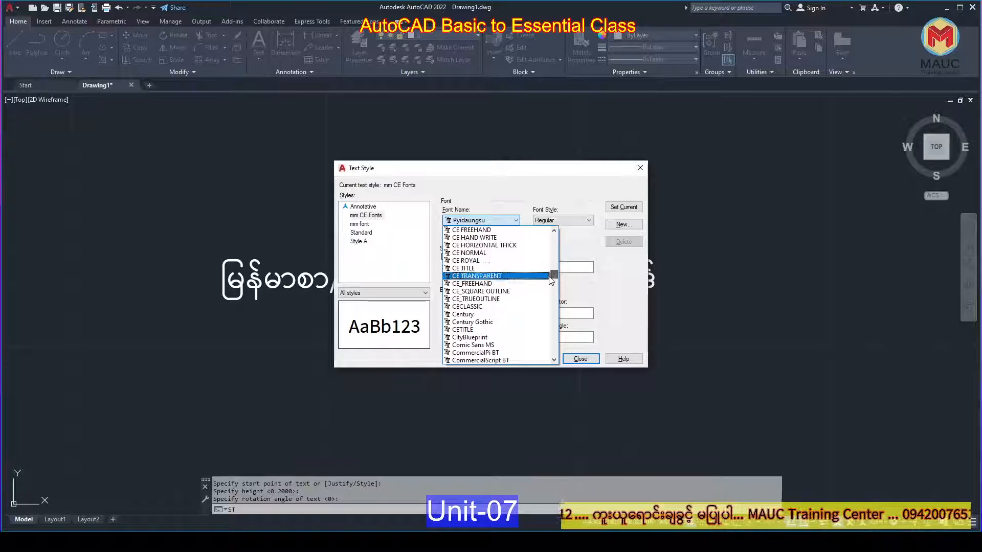
pyautogui.scroll(2, 488, 273)
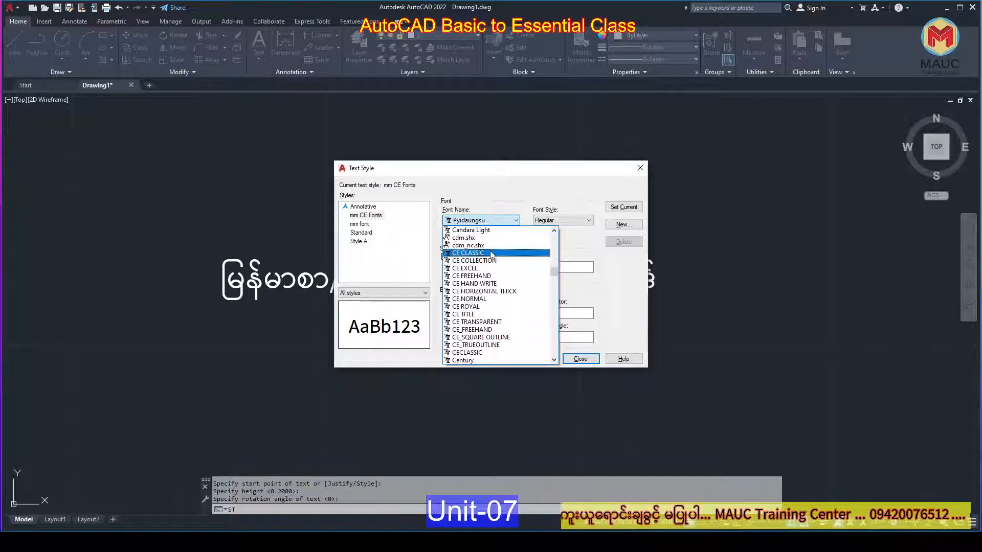
pyautogui.click(470, 253)
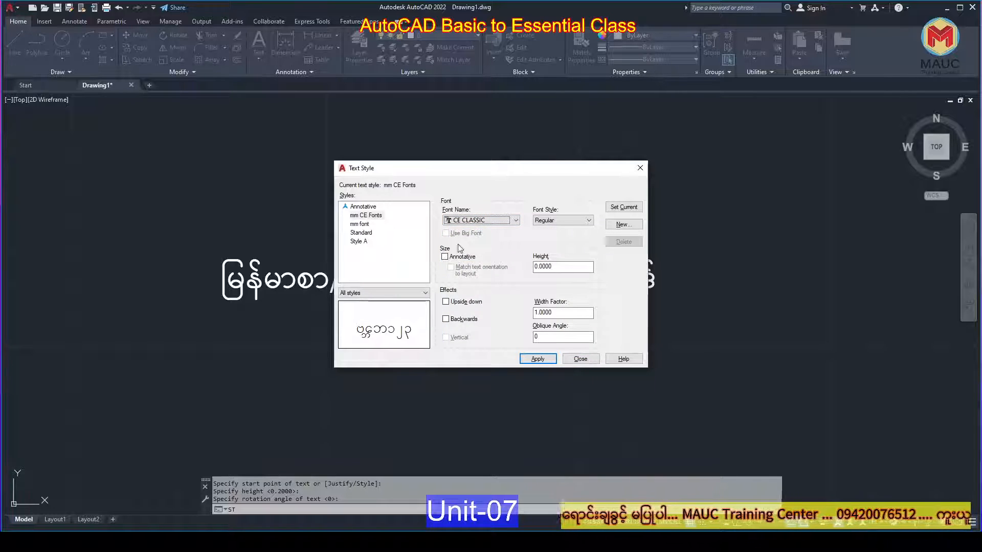
pyautogui.click(486, 219)
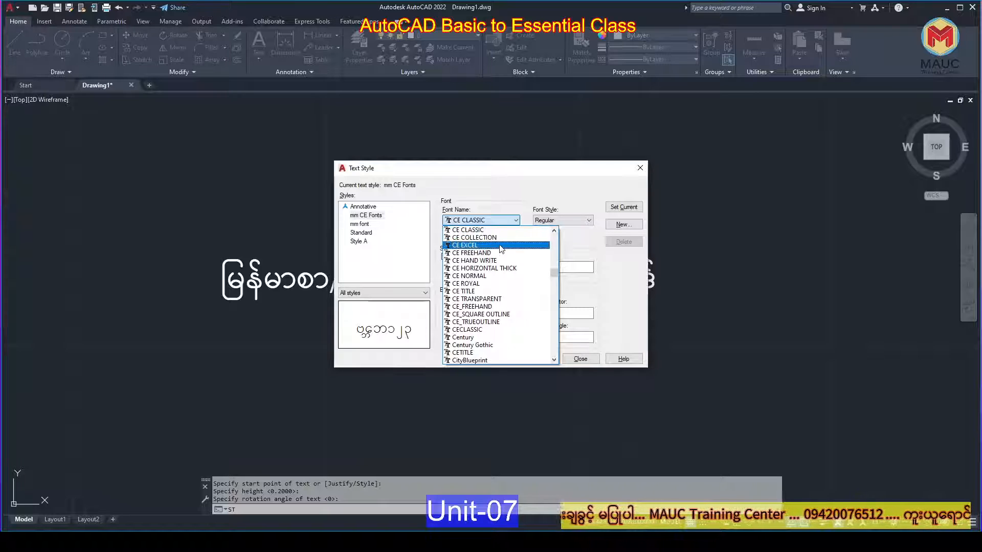
pyautogui.click(491, 245)
# Assign the CE TITLE font to the "mm CE Fonts" style, make it current with the changes saved, and finish the style setup
pyautogui.click(486, 220)
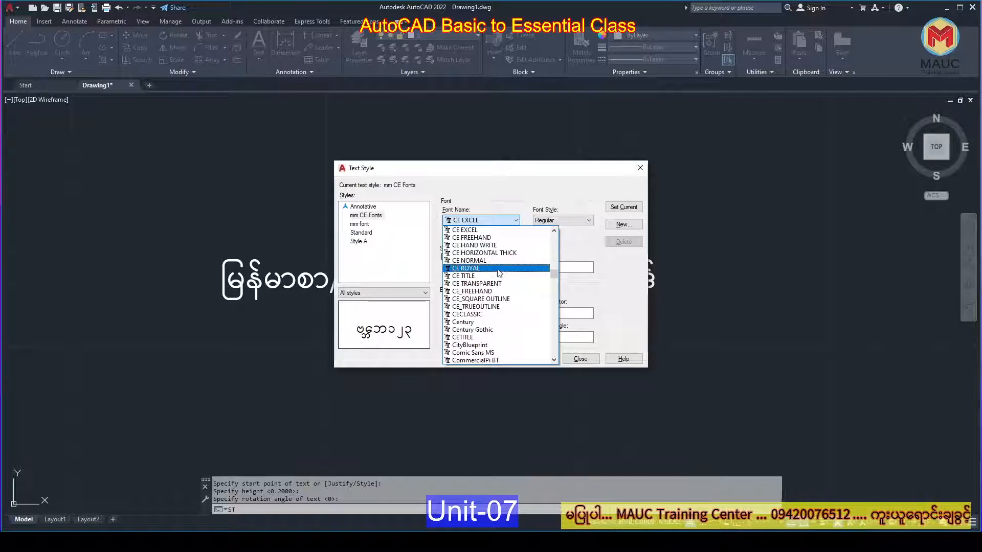
pyautogui.click(491, 276)
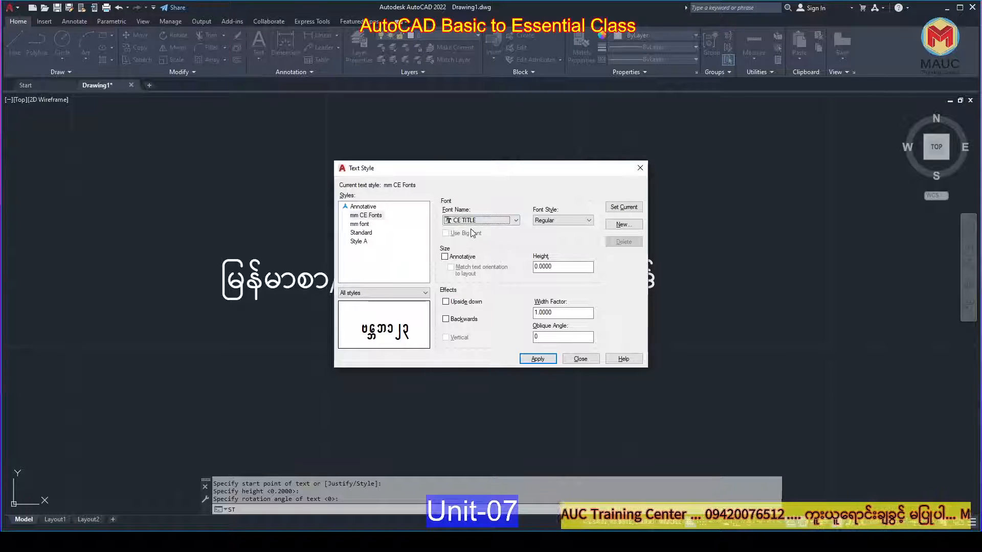
pyautogui.click(621, 210)
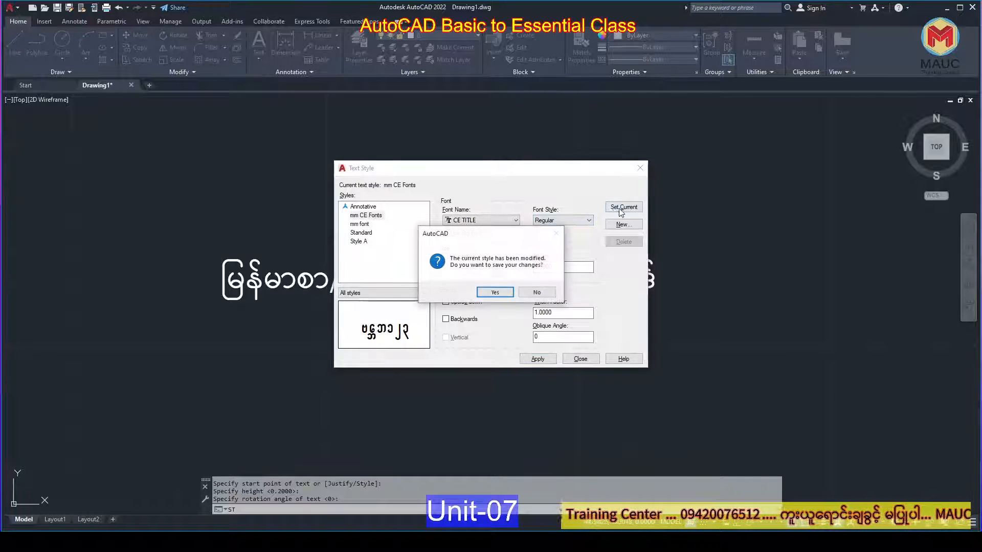
pyautogui.click(494, 292)
pyautogui.click(579, 357)
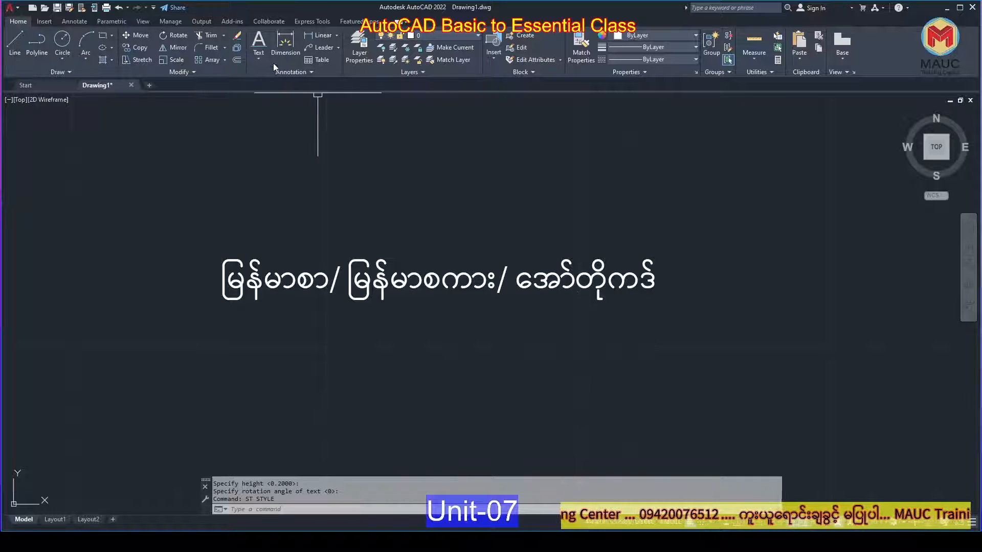
# Start a single-line text below the existing Burmese line, accepting the default height 0.2000 and rotation angle 0
pyautogui.click(258, 57)
pyautogui.click(271, 97)
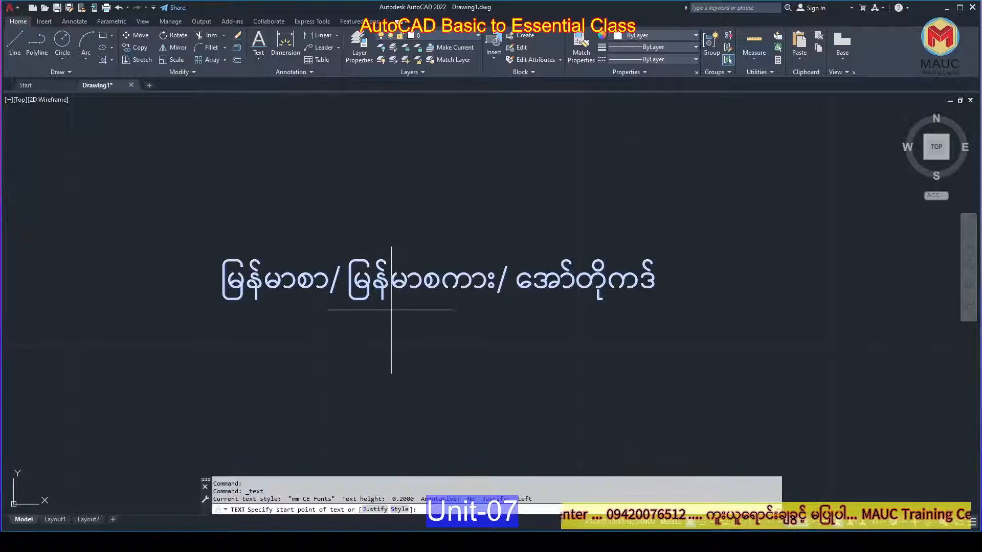
pyautogui.scroll(-2, 388, 322)
pyautogui.click(520, 414)
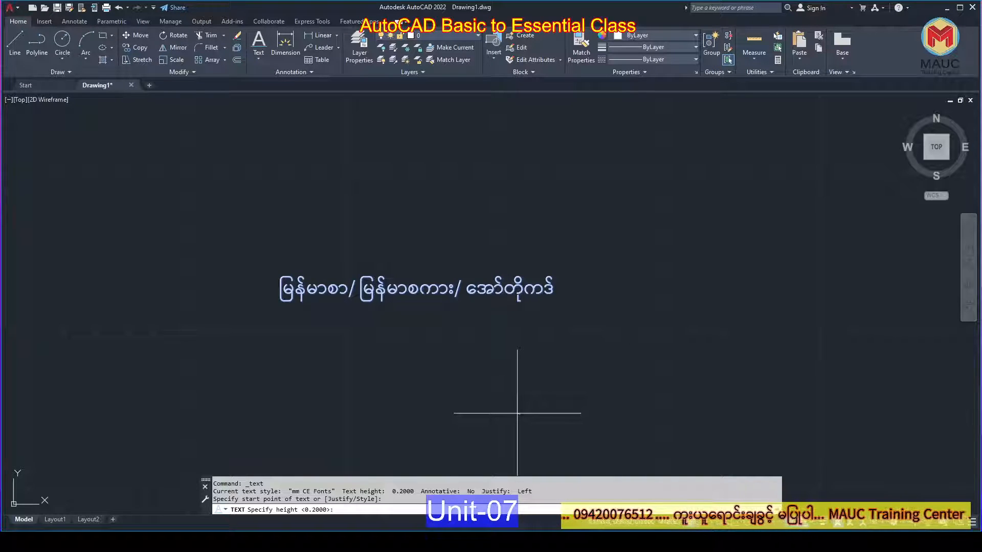
pyautogui.press('Return')
pyautogui.press('Return')
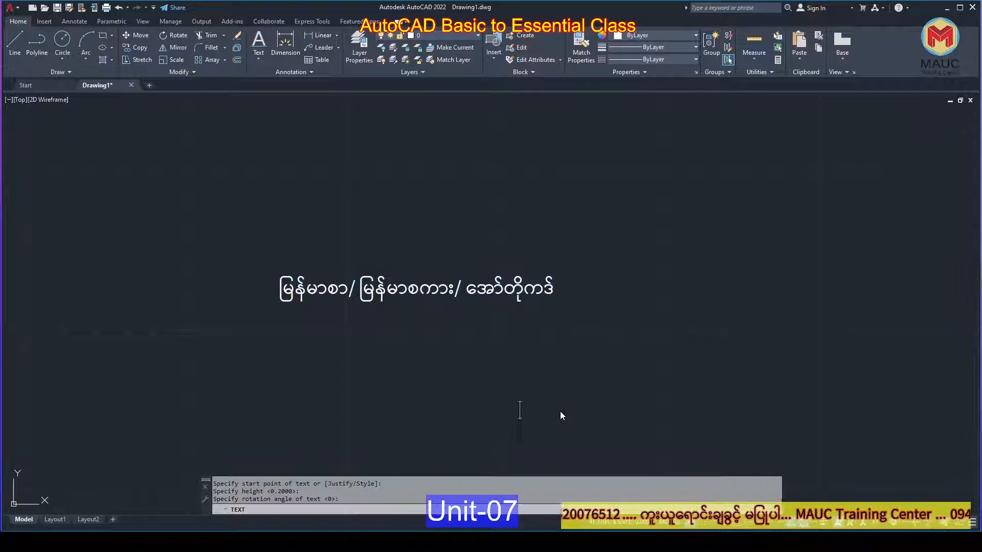
pyautogui.write('c')
pyautogui.scroll(-2, 539, 404)
pyautogui.press('BackSpace')
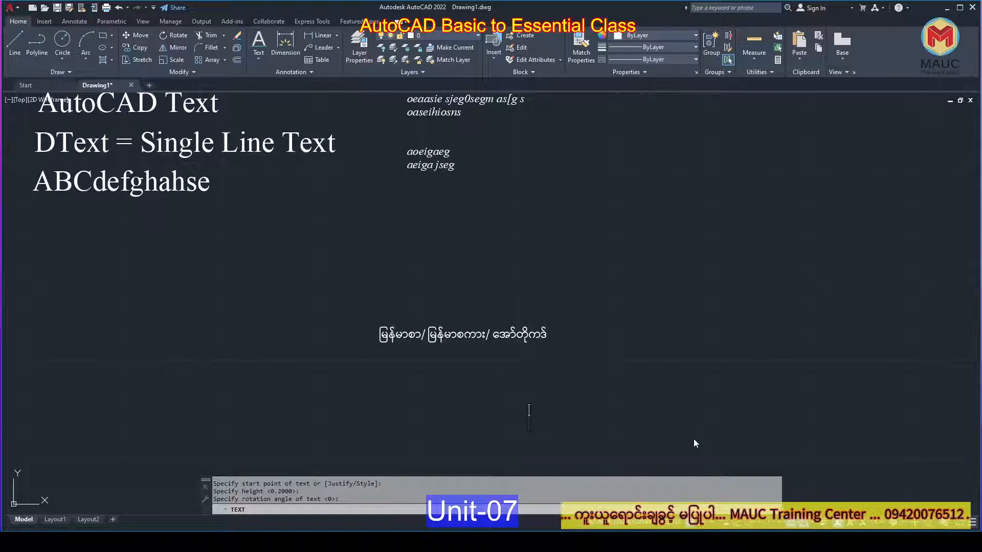
pyautogui.scroll(5, 552, 429)
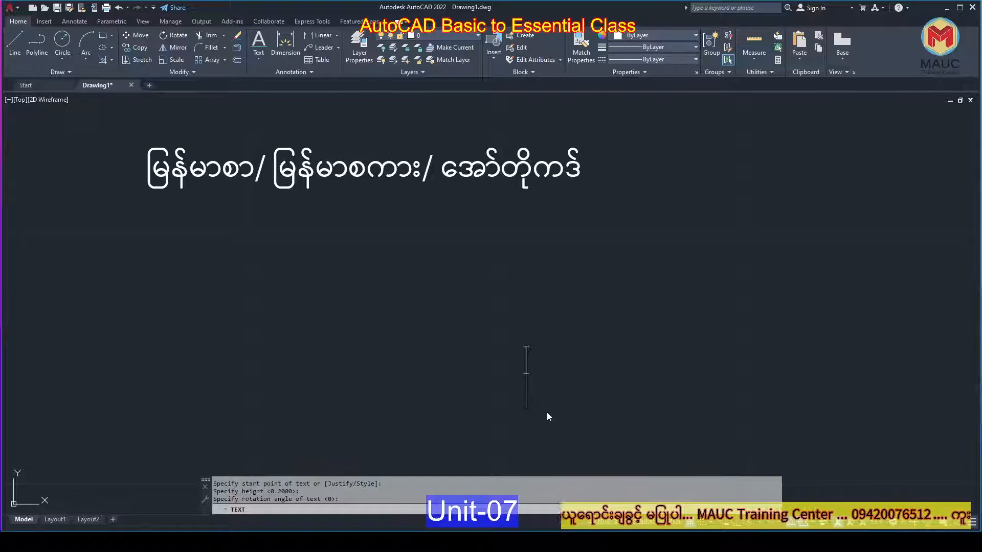
pyautogui.write('မုန်မ')
pyautogui.press('BackSpace')
pyautogui.press('BackSpace')
pyautogui.press('BackSpace')
pyautogui.press('BackSpace')
pyautogui.press('BackSpace')
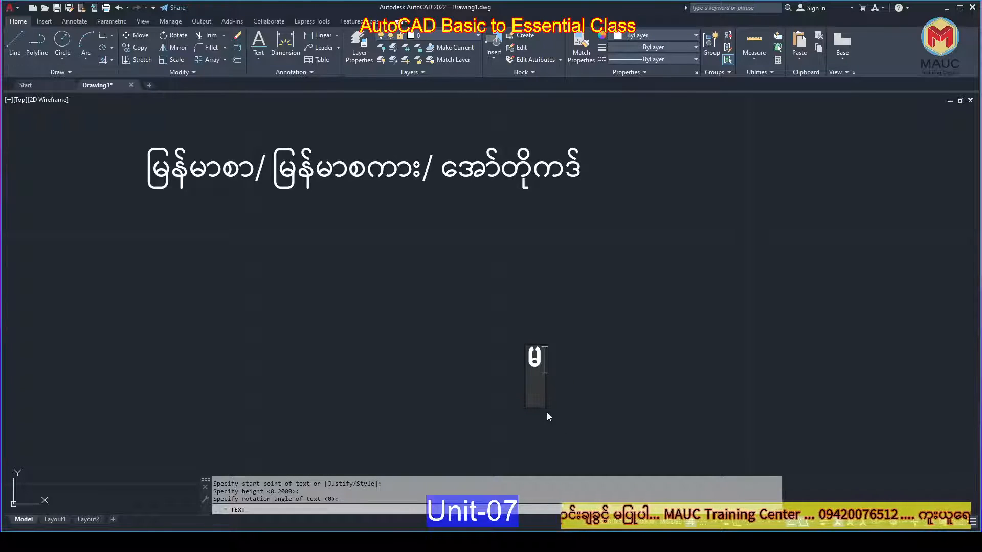
# Write the single-line text "မြန်မာစာ" in the CE font style and end the text command
pyautogui.write('ြ')
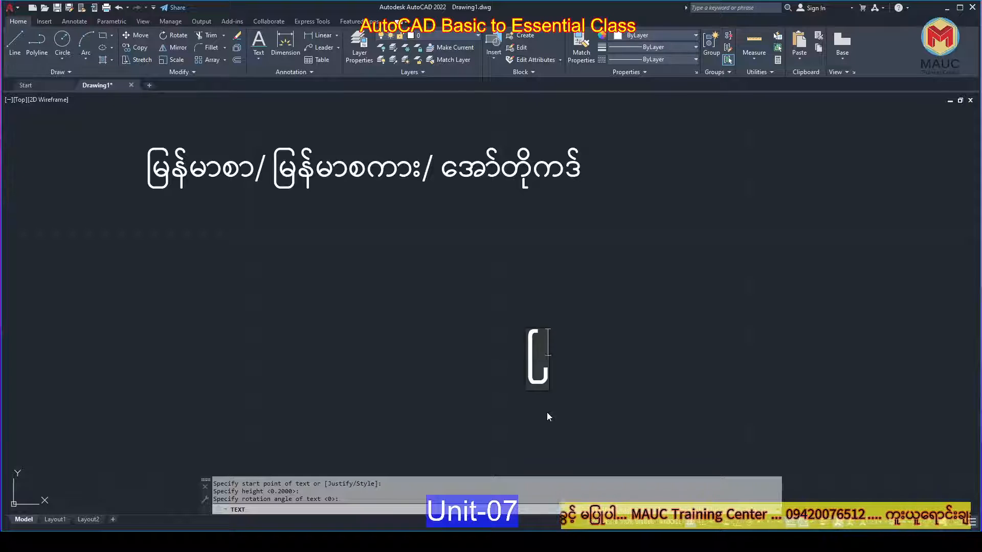
pyautogui.write('မန်မာစာ')
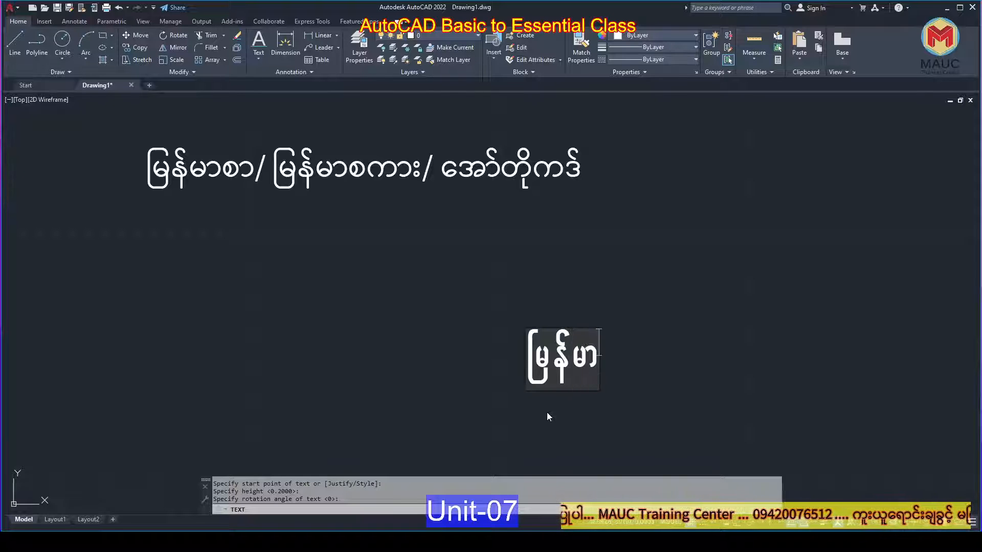
pyautogui.scroll(-2, 632, 378)
pyautogui.scroll(3, 633, 376)
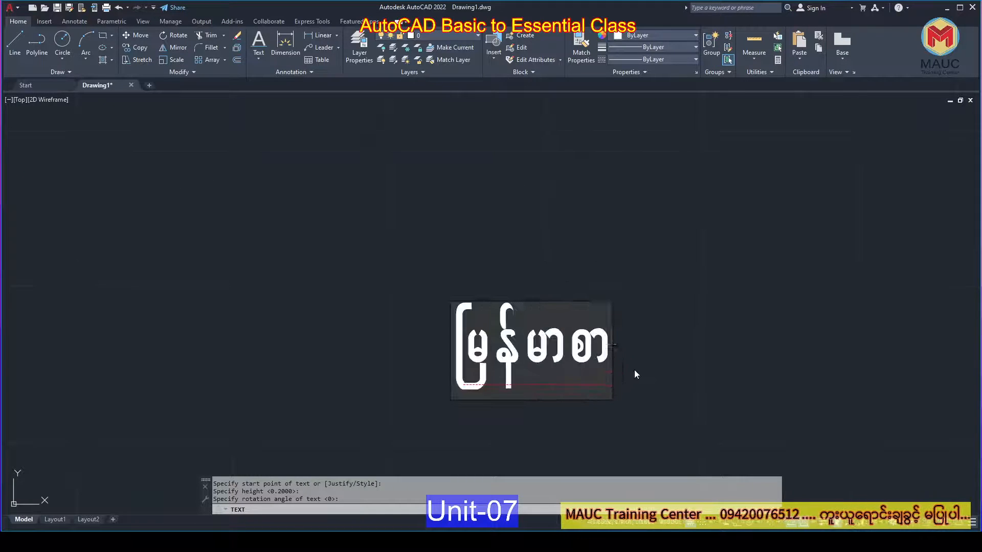
pyautogui.press('Return')
pyautogui.press('Return')
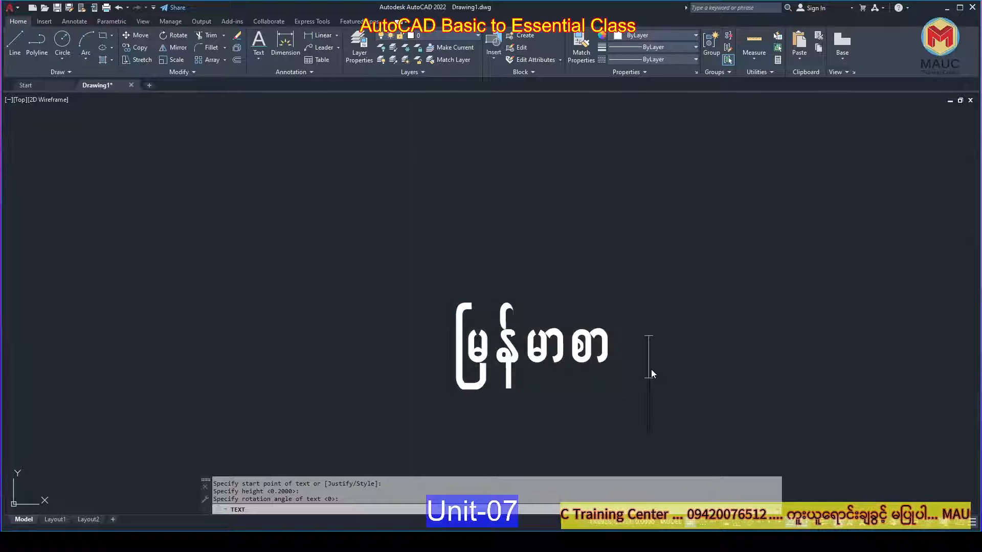
# Move the new text "မြန်မာစာ" up and to the left, beneath the middle of the longer Burmese line
pyautogui.scroll(-5, 659, 349)
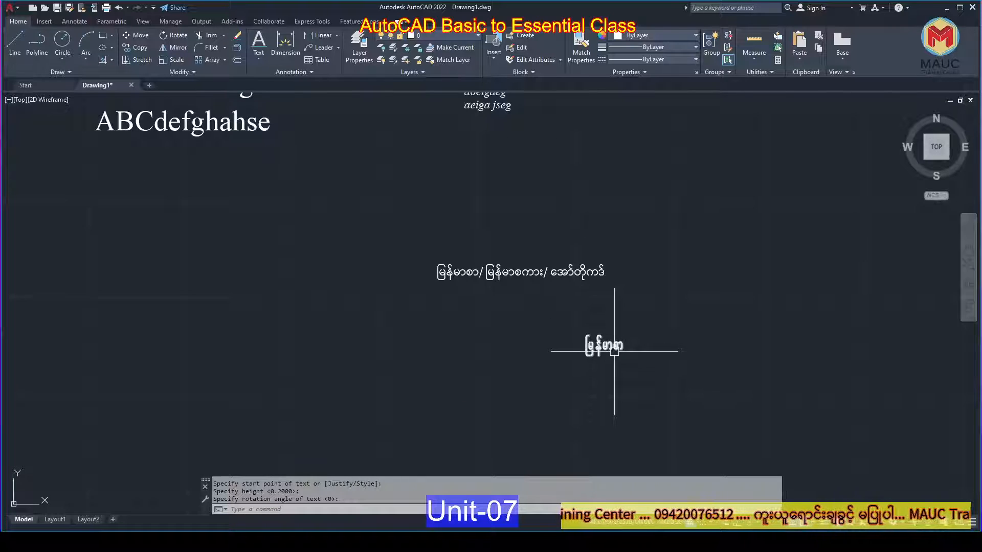
pyautogui.scroll(4, 615, 343)
pyautogui.scroll(-8, 614, 348)
pyautogui.scroll(10, 614, 351)
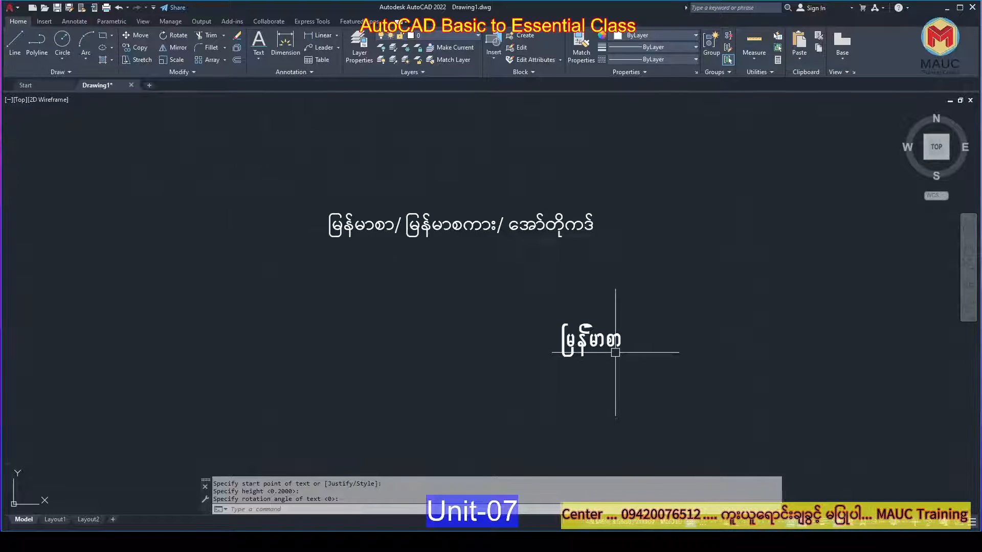
pyautogui.scroll(-6, 707, 414)
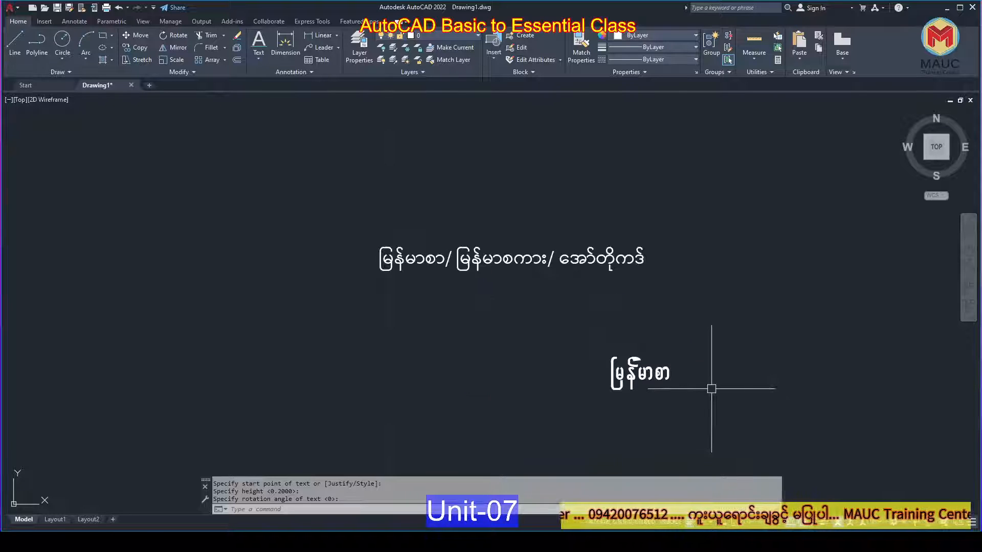
pyautogui.write('m')
pyautogui.press('Return')
pyautogui.click(721, 339)
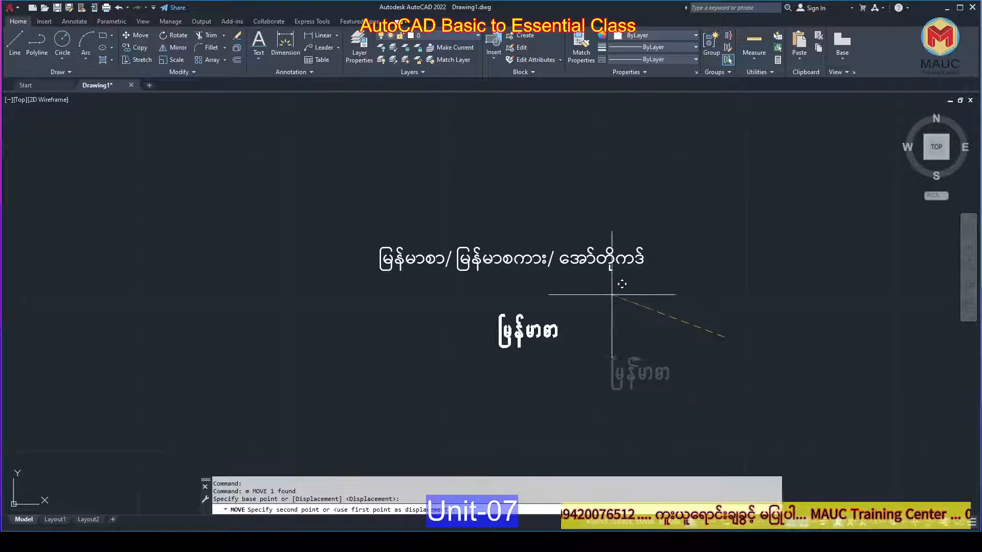
pyautogui.click(591, 292)
# Draw a rectangle that frames both Burmese text lines
pyautogui.write('rec')
pyautogui.press('Return')
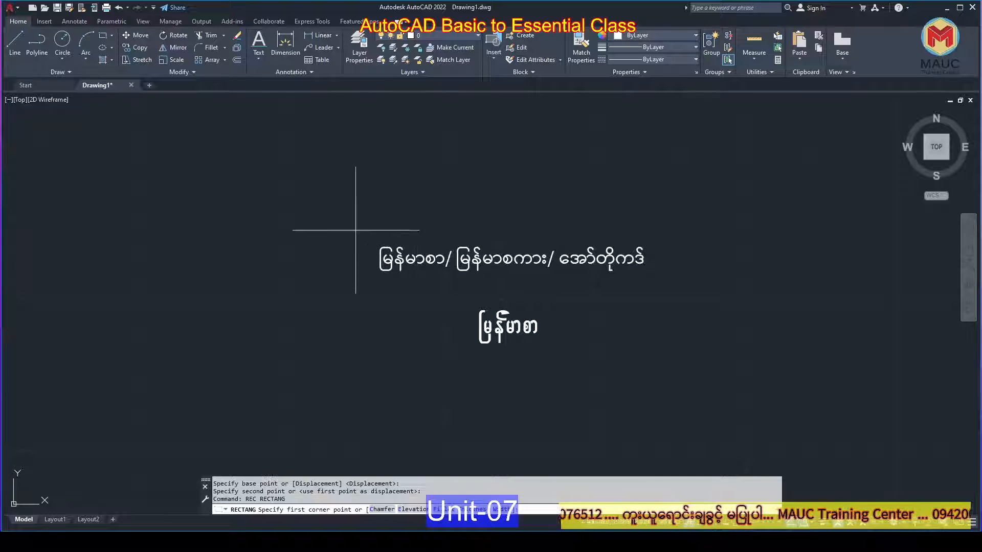
pyautogui.click(344, 226)
pyautogui.click(685, 360)
pyautogui.scroll(2, 625, 313)
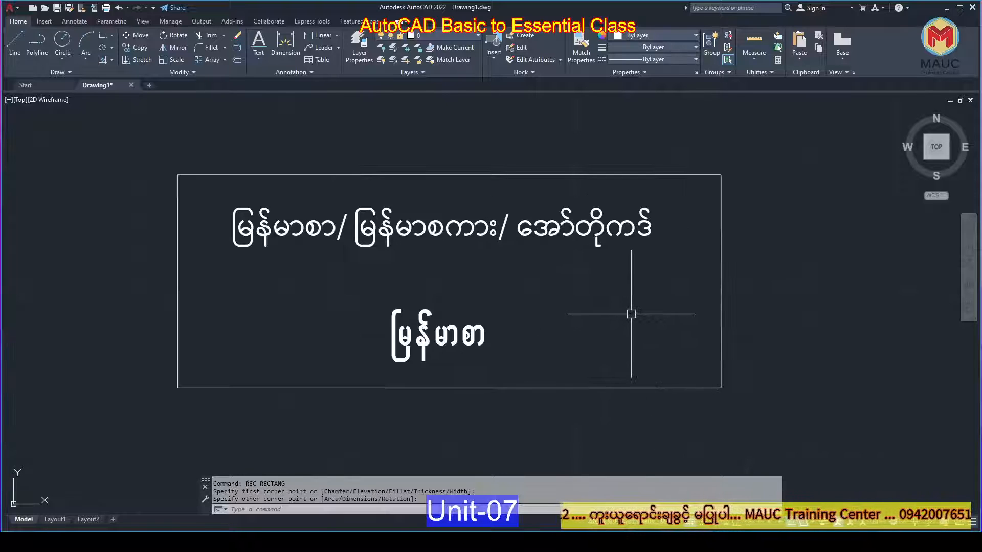
# Try inserting the letter "f" into the upper Burmese text line, remove it again, and leave text editing
pyautogui.moveTo(631, 314); pyautogui.dragTo(758, 322, button='middle')
pyautogui.scroll(2, 703, 311)
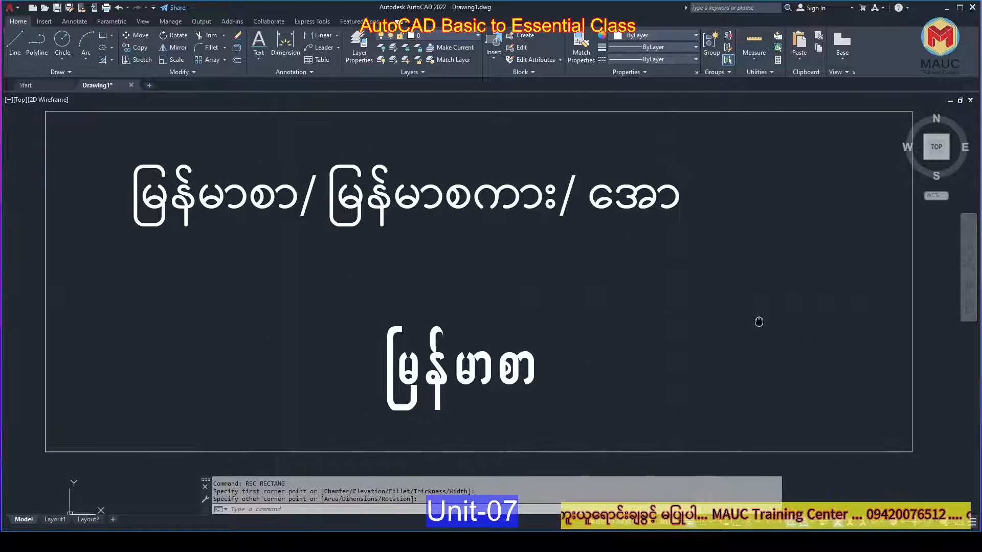
pyautogui.doubleClick(677, 199)
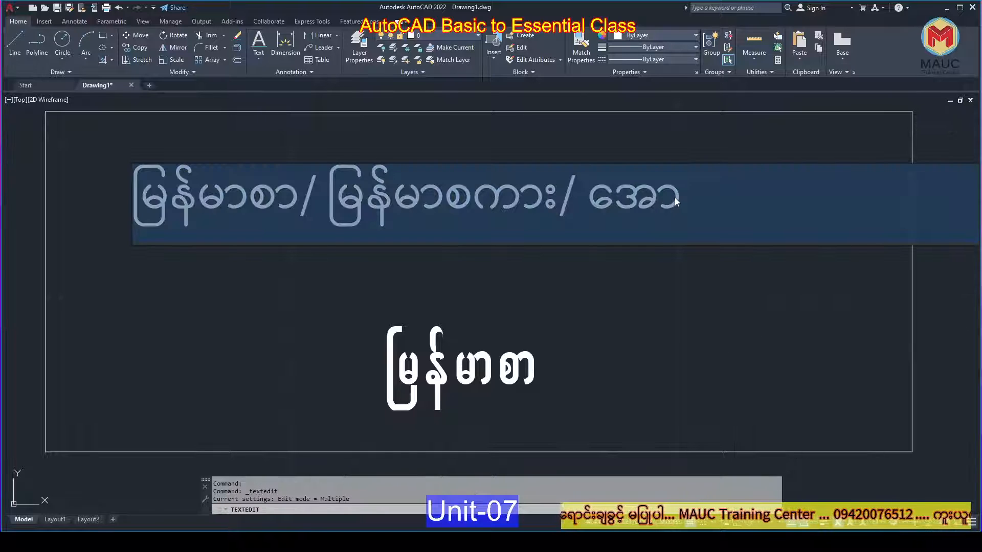
pyautogui.write('f')
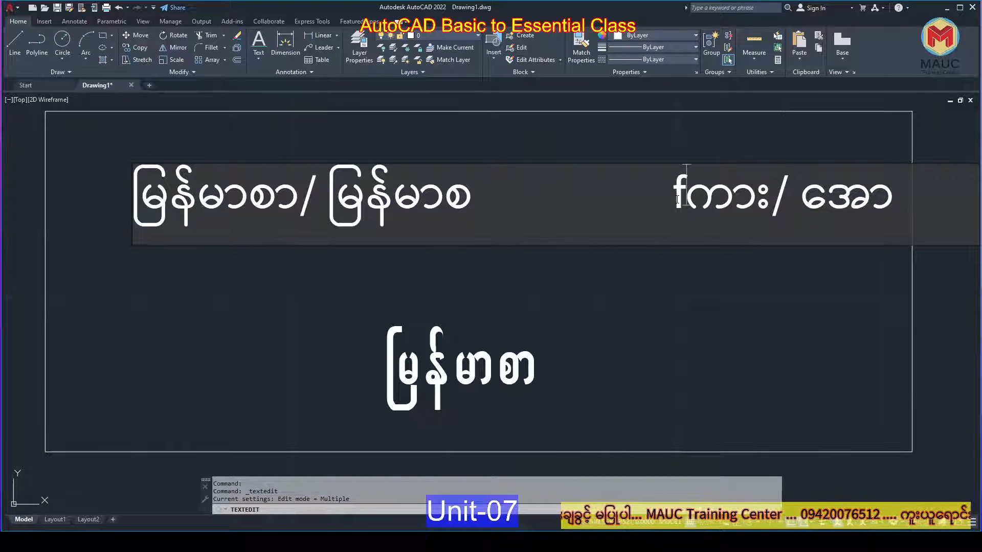
pyautogui.press('BackSpace')
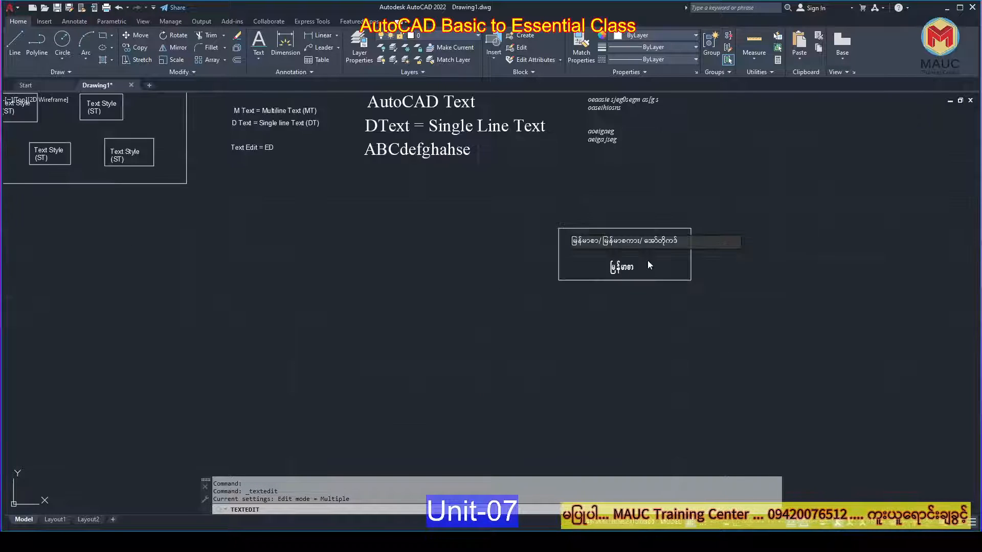
pyautogui.click(652, 261)
pyautogui.scroll(4, 693, 243)
pyautogui.press('Escape')
pyautogui.scroll(2, 624, 238)
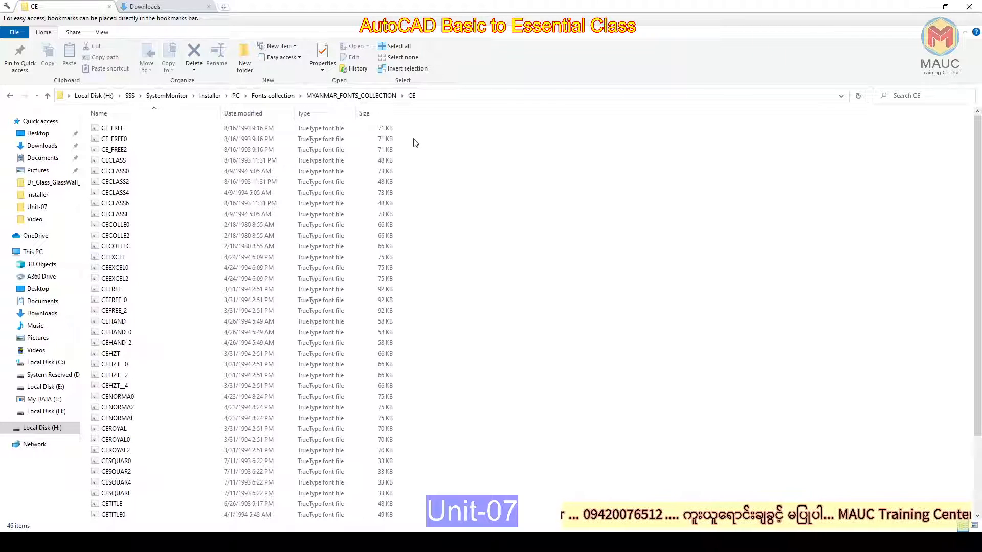
# Install all the font files in the CE folder and clear the file selection
pyautogui.click(208, 132)
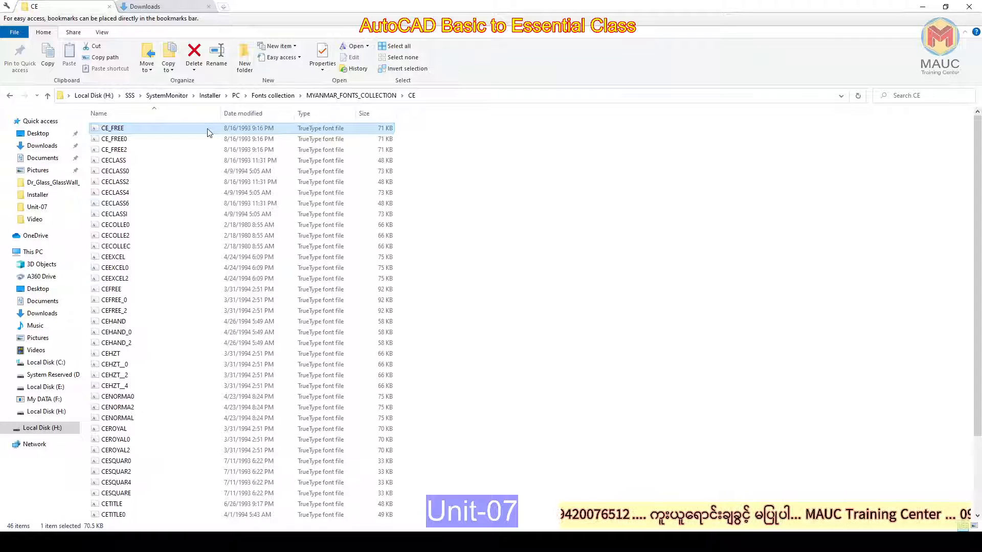
pyautogui.hotkey('ctrl', 'a')
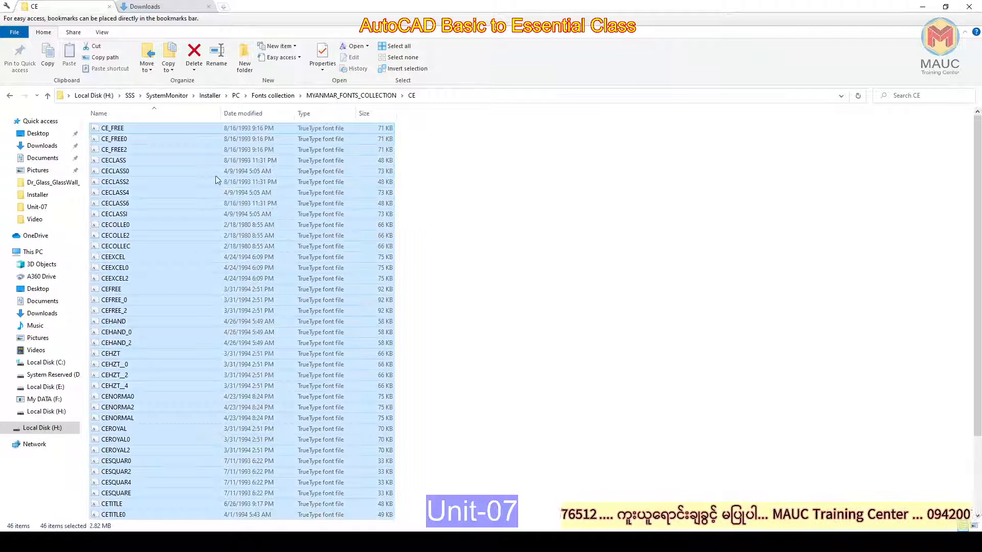
pyautogui.rightClick(301, 146)
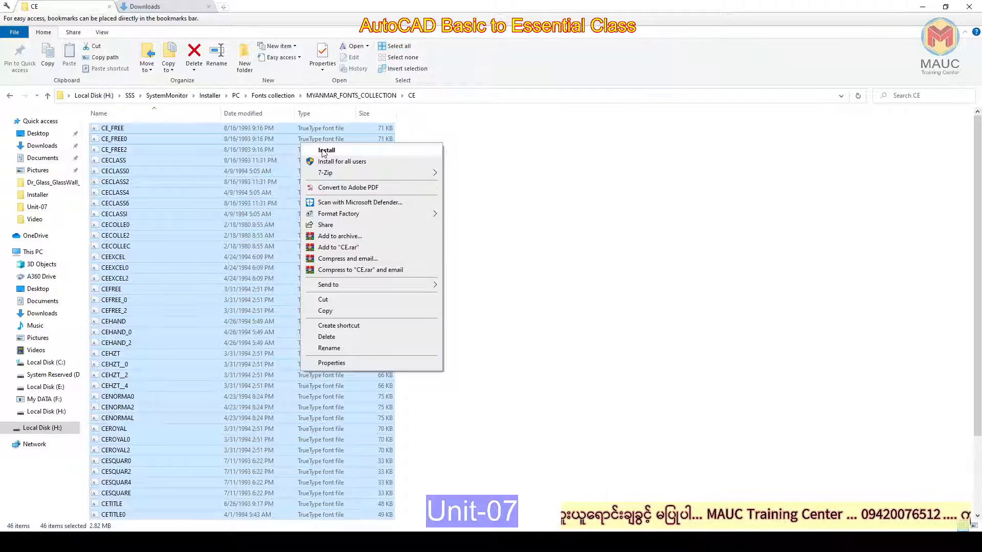
pyautogui.click(322, 151)
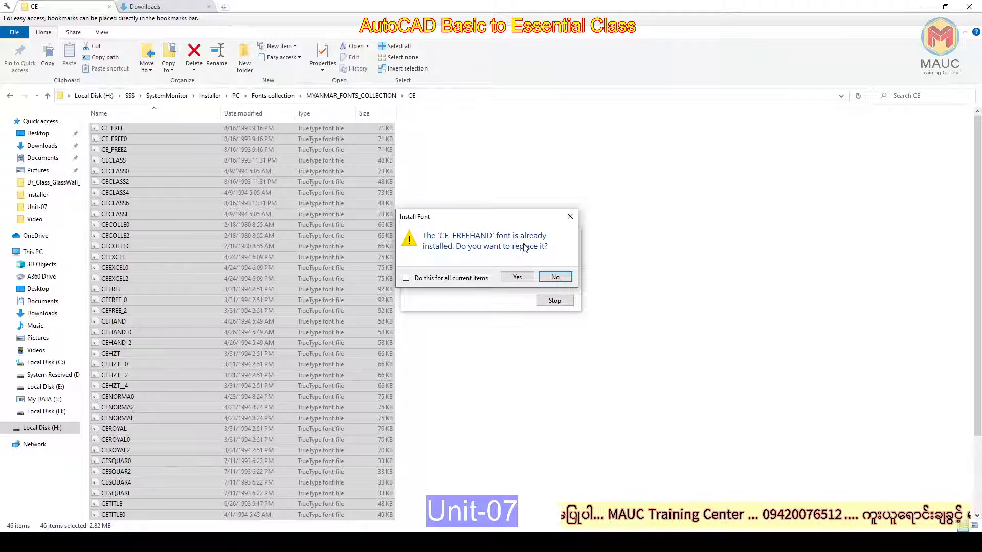
pyautogui.click(502, 278)
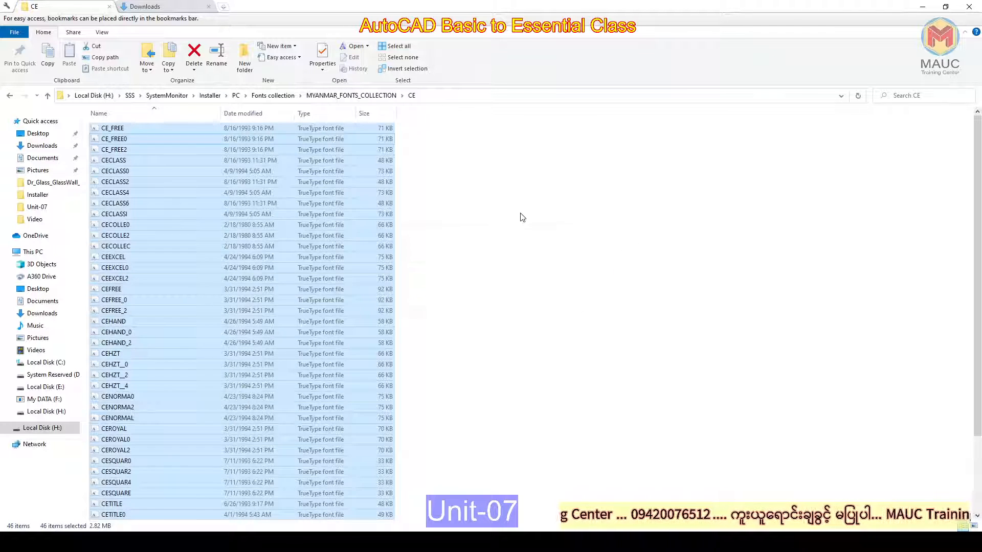
pyautogui.click(520, 215)
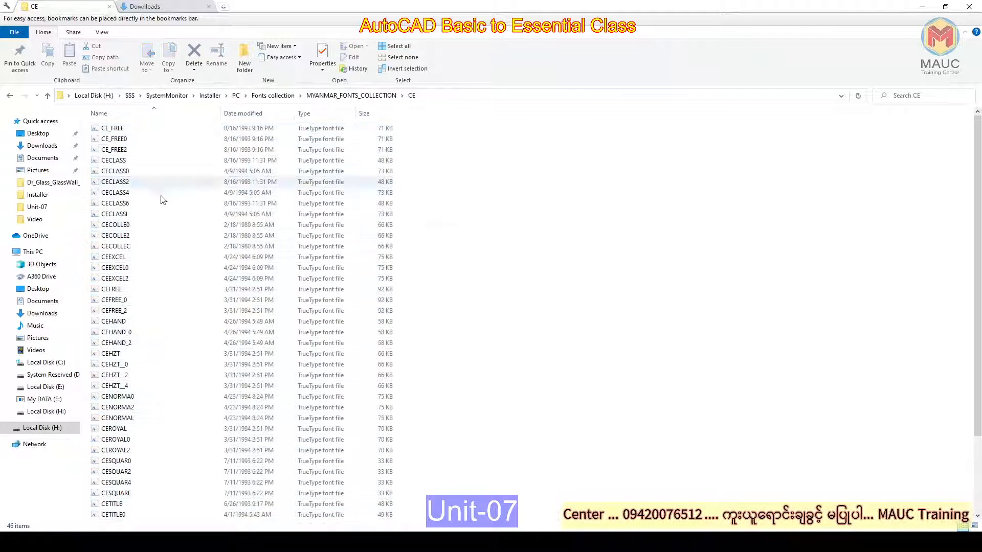
# Install only the CEROYAL font file from the CE folder, replacing the already installed copy
pyautogui.click(172, 421)
pyautogui.click(164, 431)
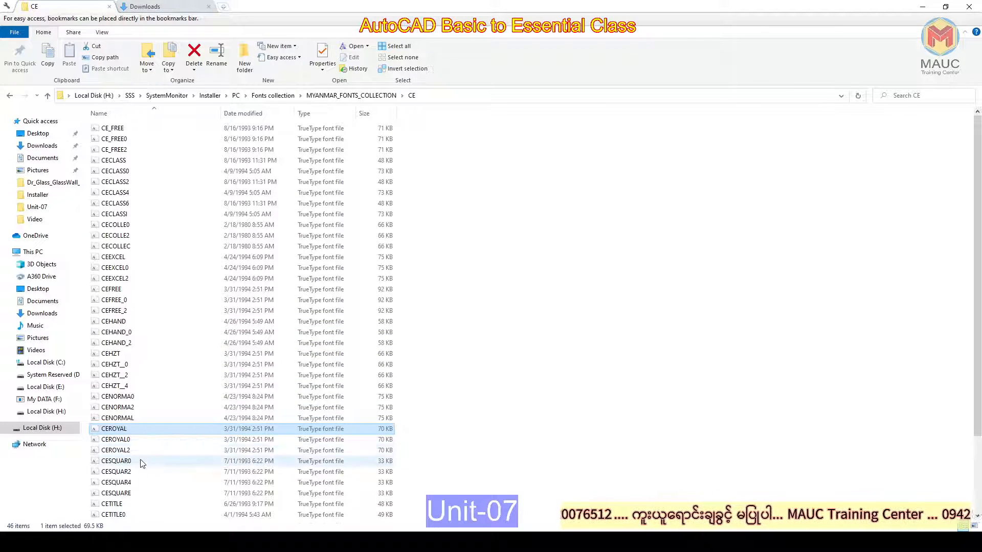
pyautogui.rightClick(139, 432)
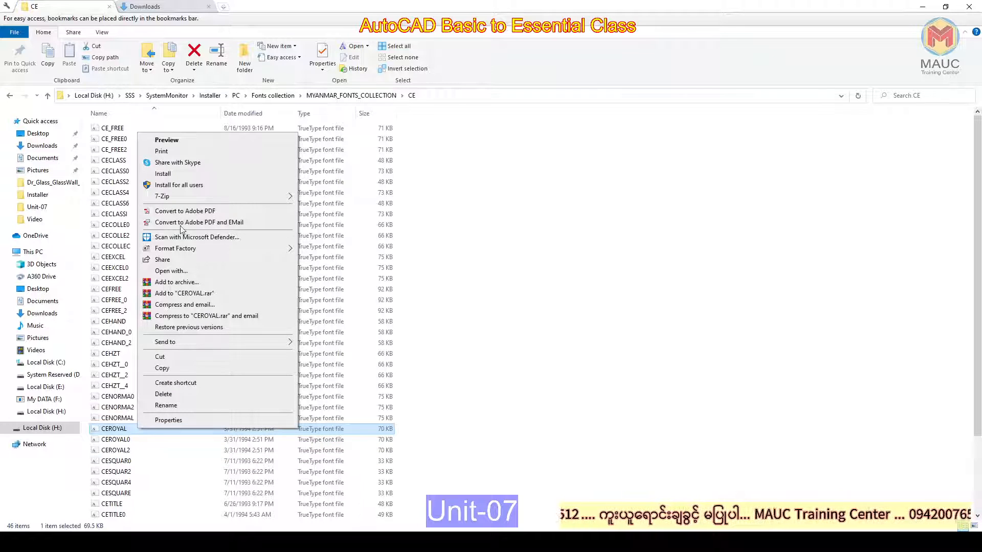
pyautogui.click(195, 174)
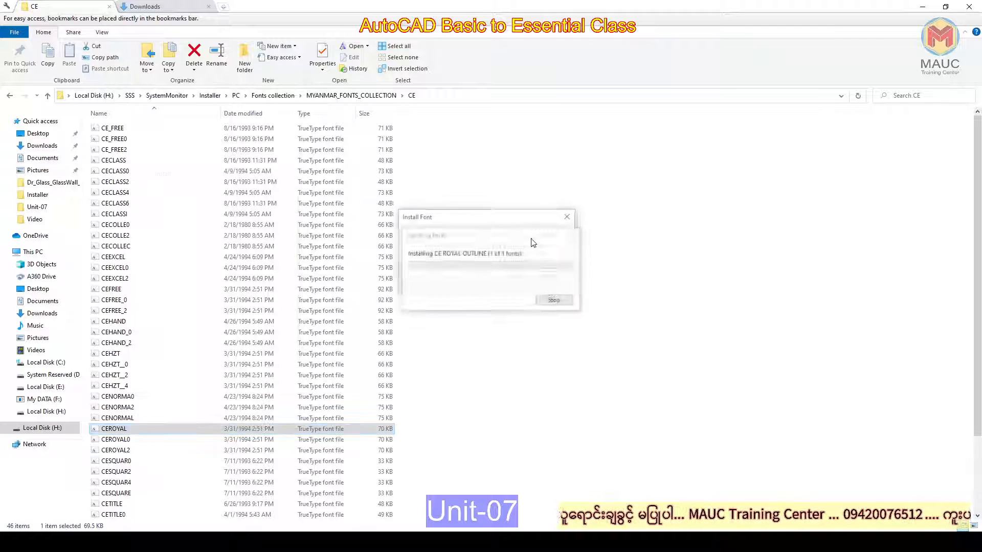
pyautogui.click(516, 276)
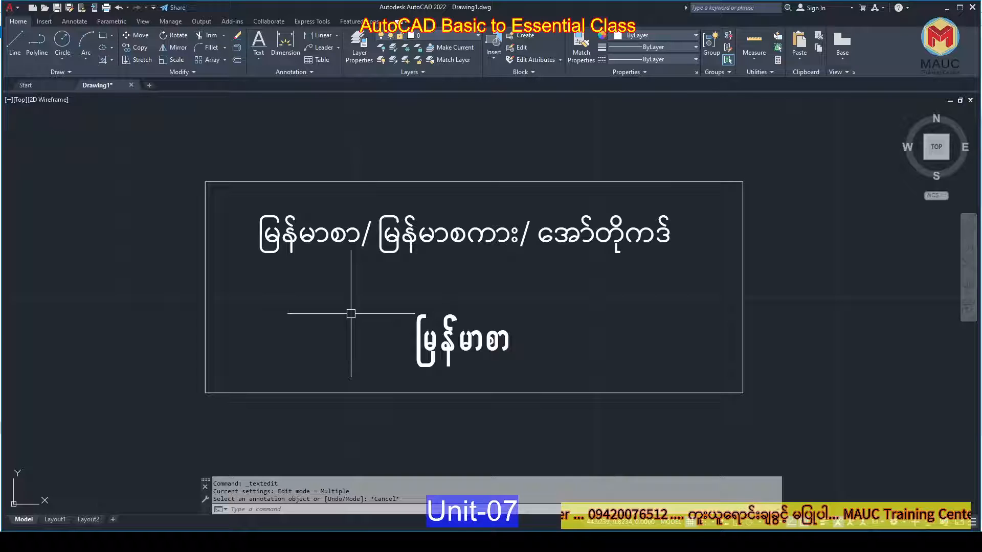
# In AutoCAD, examine the available CE fonts for the mm CE Fonts text style, keep CE TITLE, and close the text style settings
pyautogui.write('s')
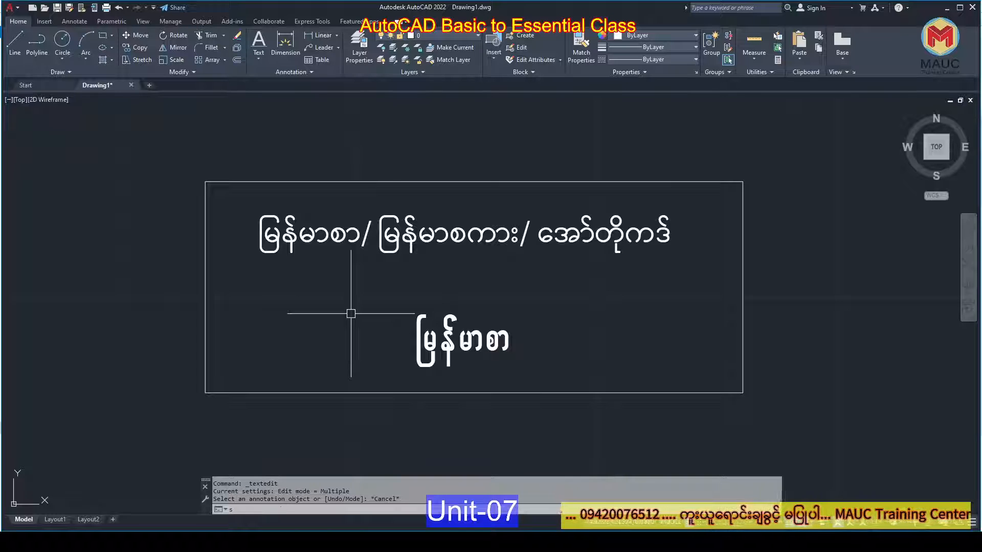
pyautogui.write('t')
pyautogui.press('Return')
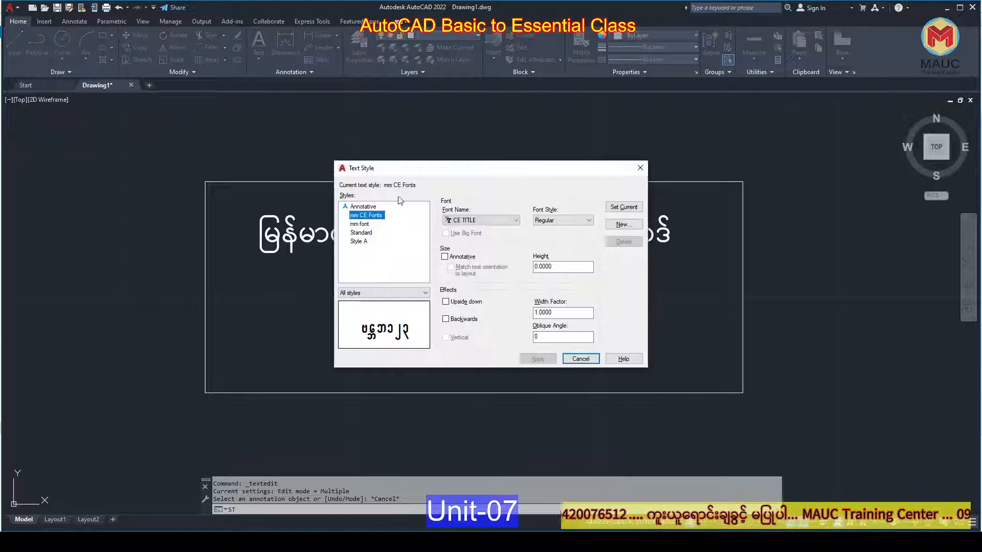
pyautogui.click(478, 219)
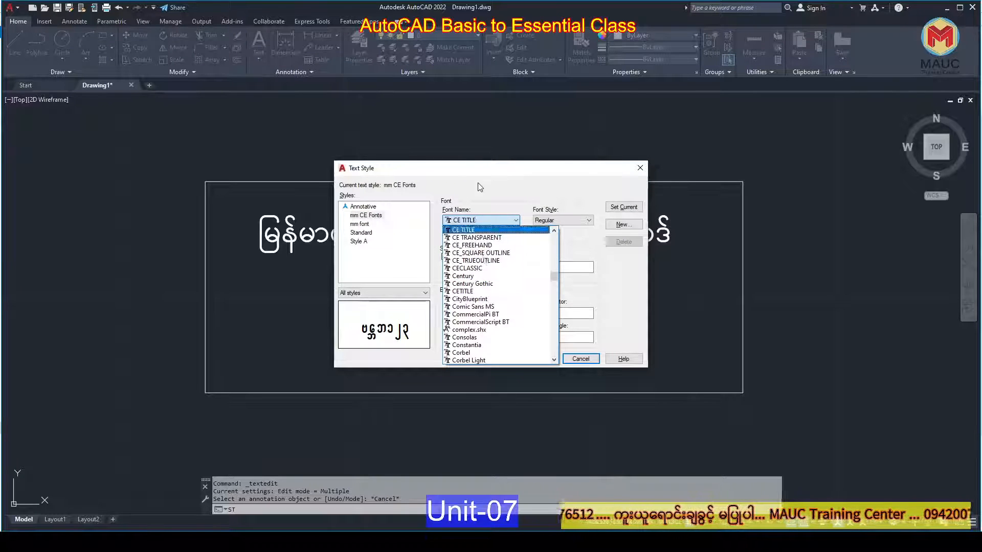
pyautogui.click(470, 229)
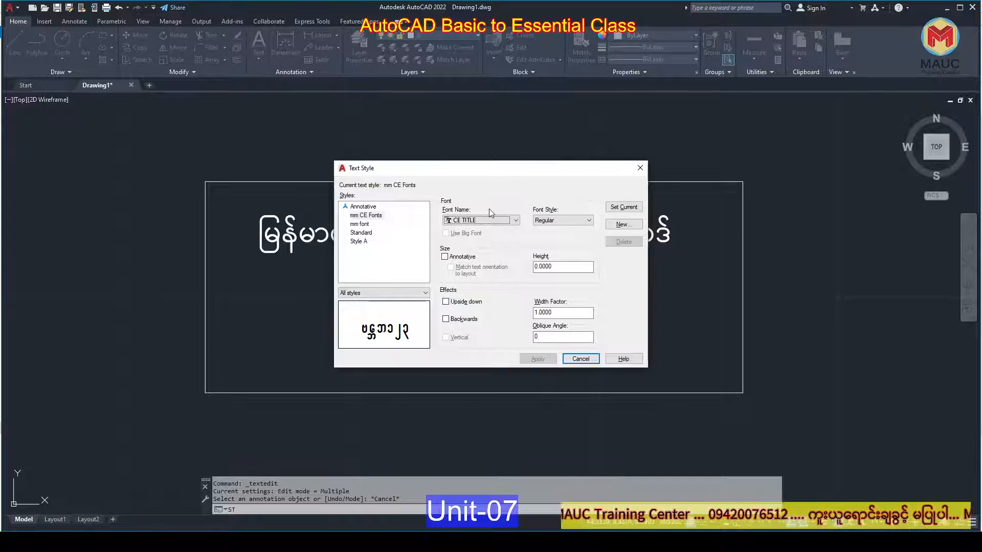
pyautogui.click(639, 169)
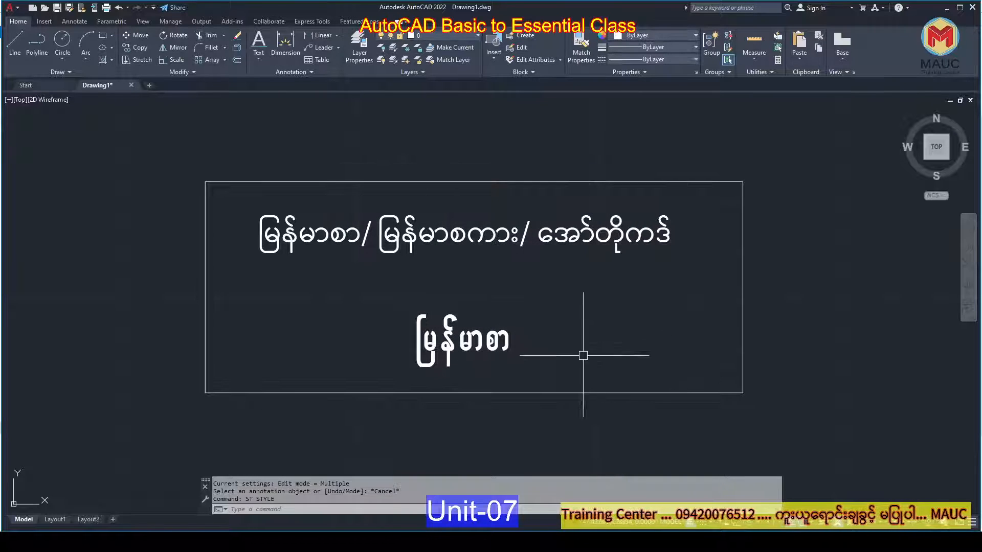